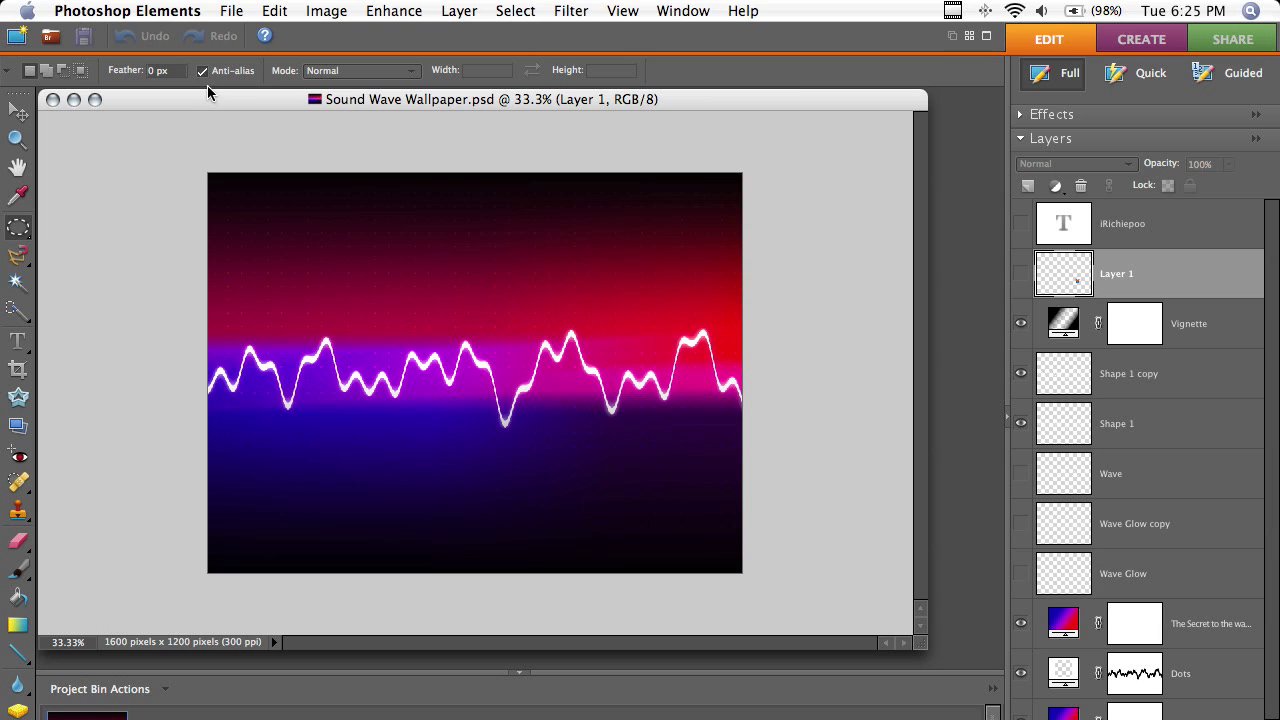
# - Make a 40×40 px canvas and a 1600×1200 px, 300 ppi document, then close Sound Wave Wallpaper.psd
pyautogui.click(22, 37)
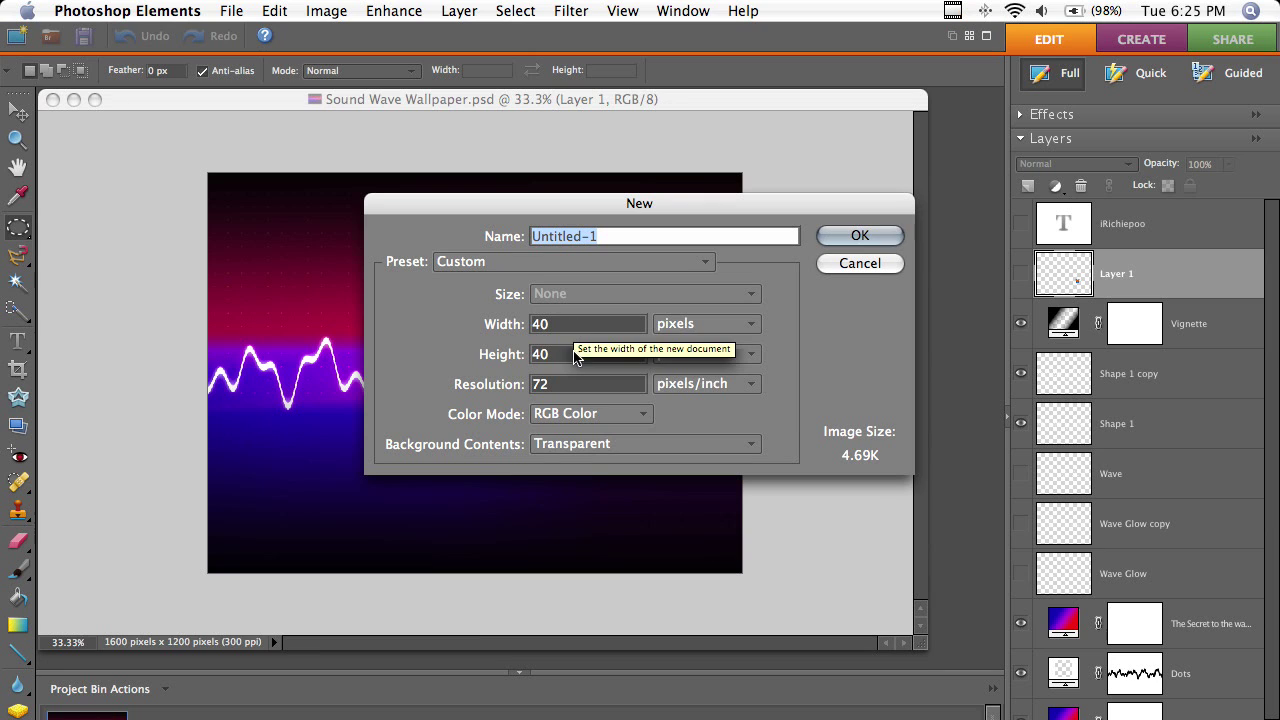
pyautogui.click(848, 236)
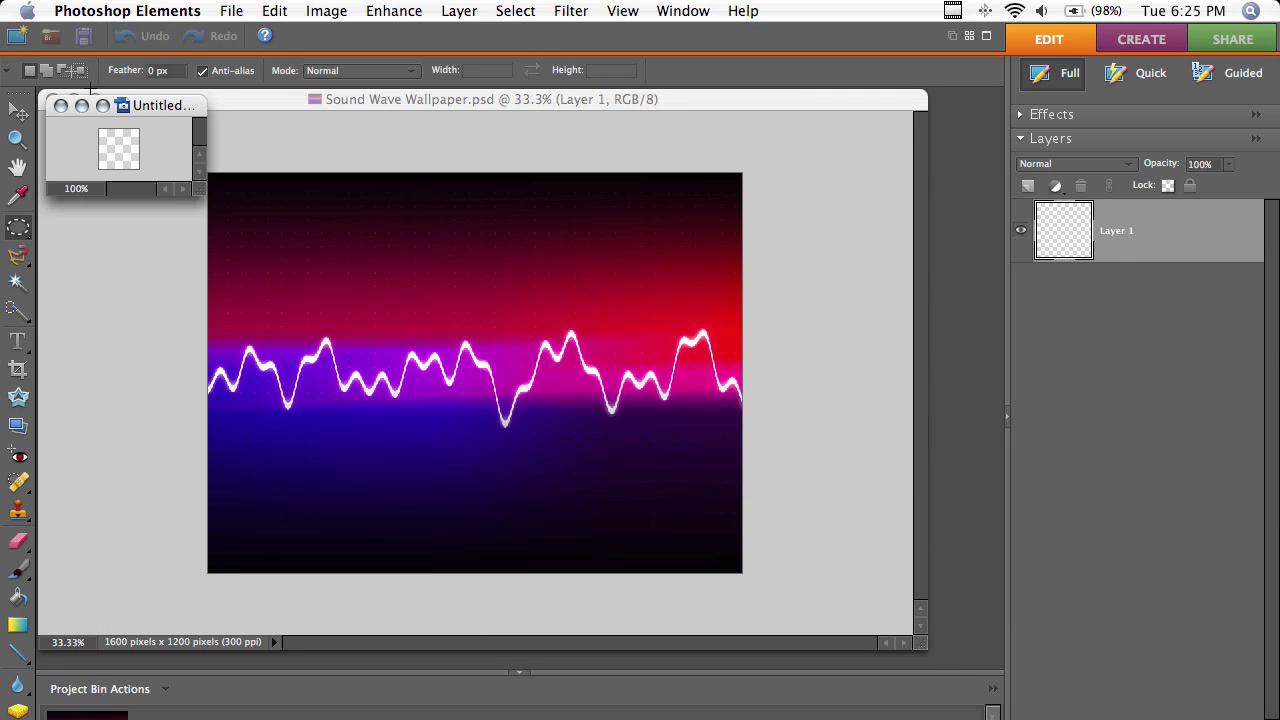
pyautogui.click(5, 40)
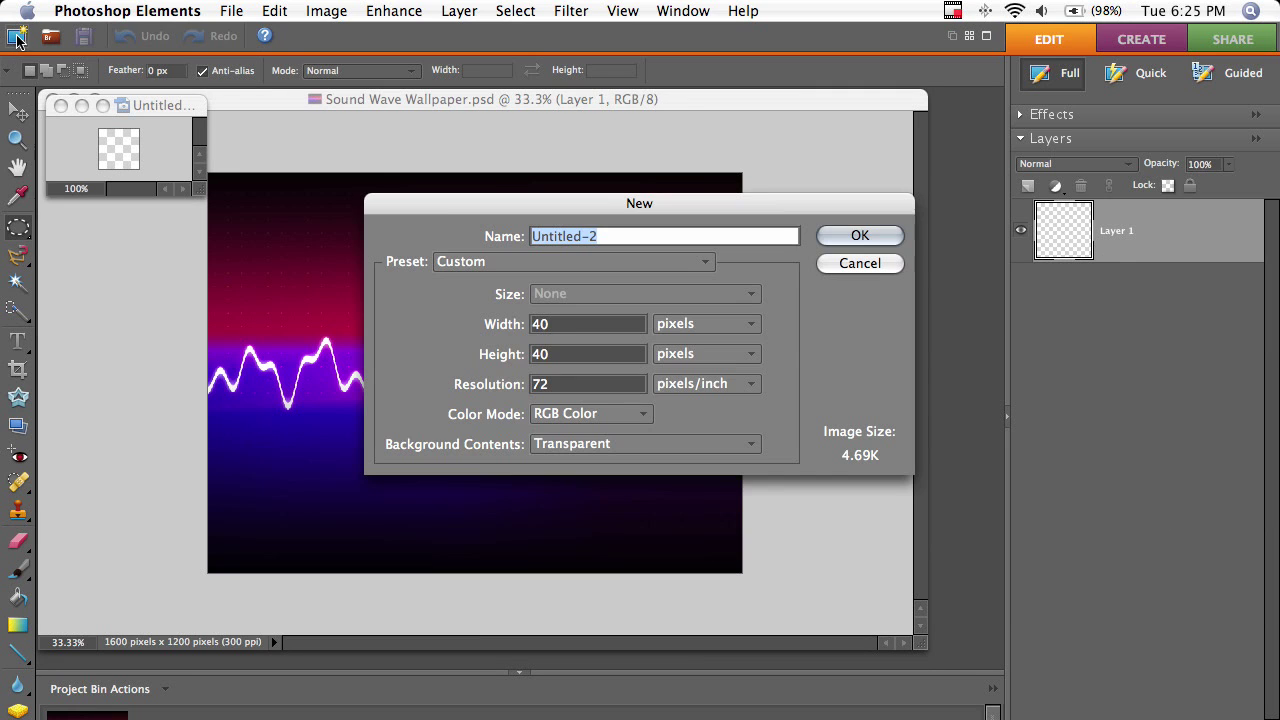
pyautogui.doubleClick(560, 325)
pyautogui.write('1600')
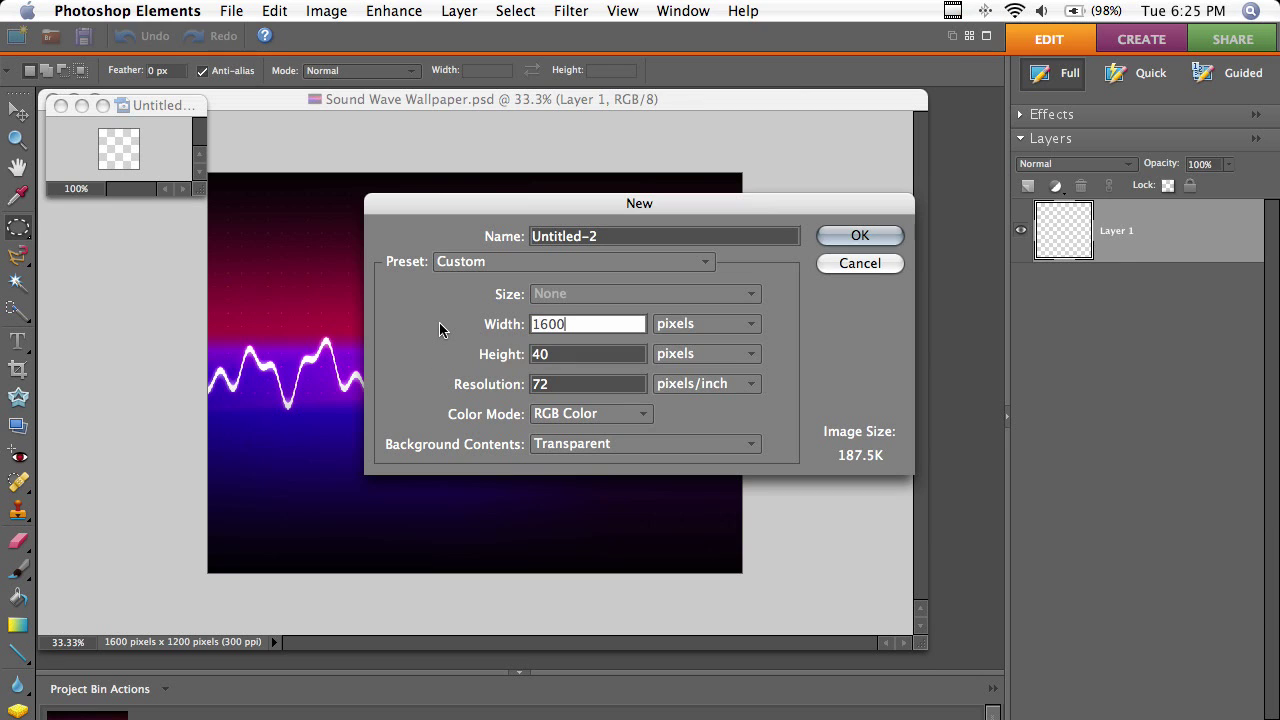
pyautogui.press('Tab')
pyautogui.write('122')
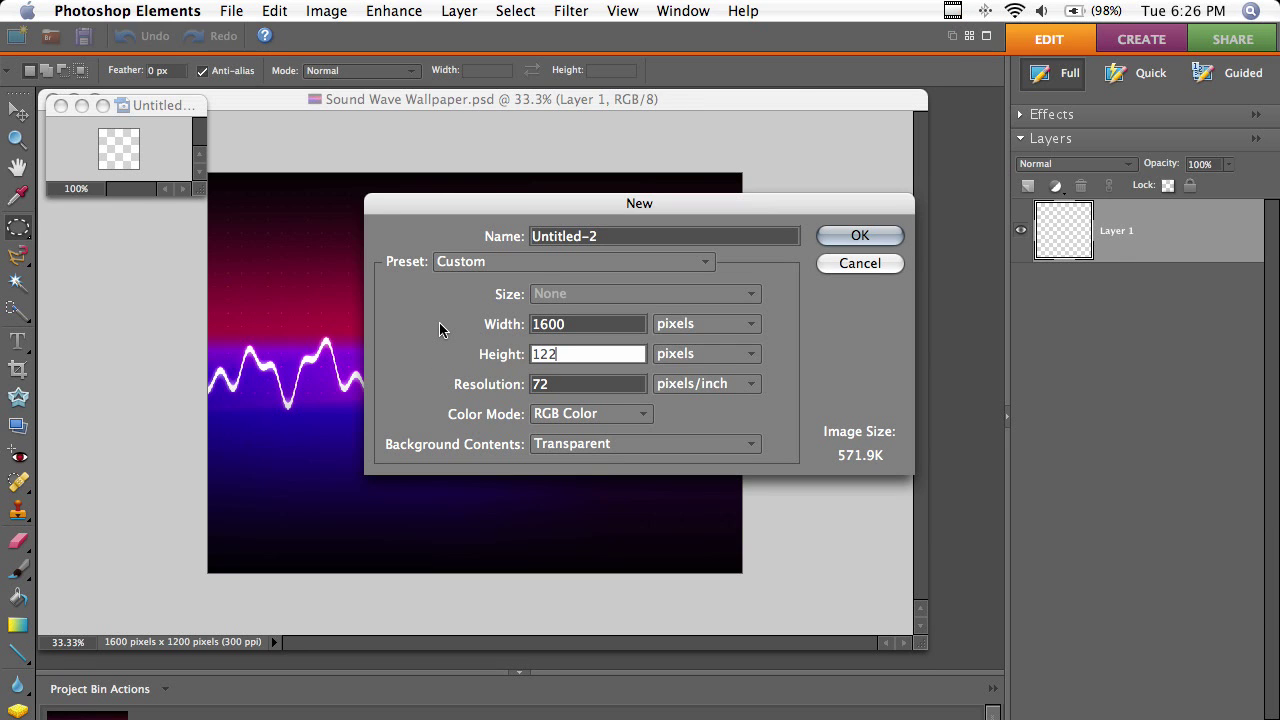
pyautogui.press('BackSpace')
pyautogui.write('00')
pyautogui.press('Tab')
pyautogui.write('300')
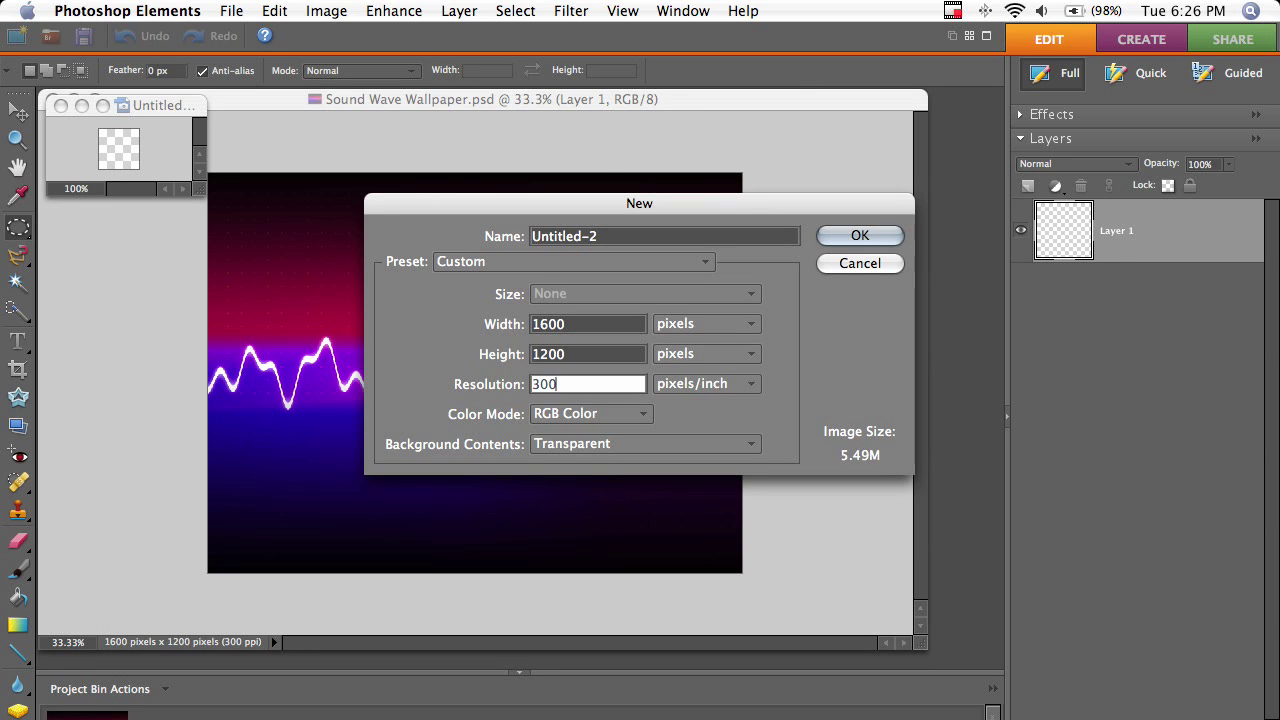
pyautogui.press('Return')
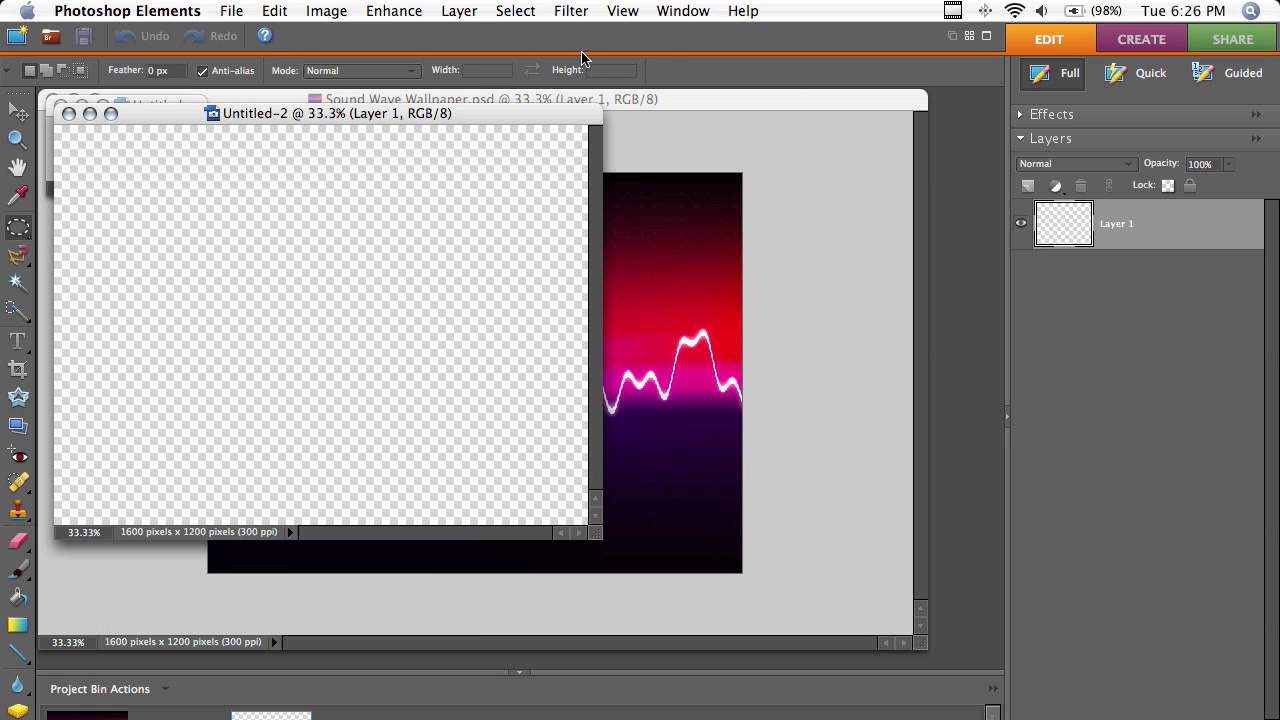
pyautogui.click(661, 92)
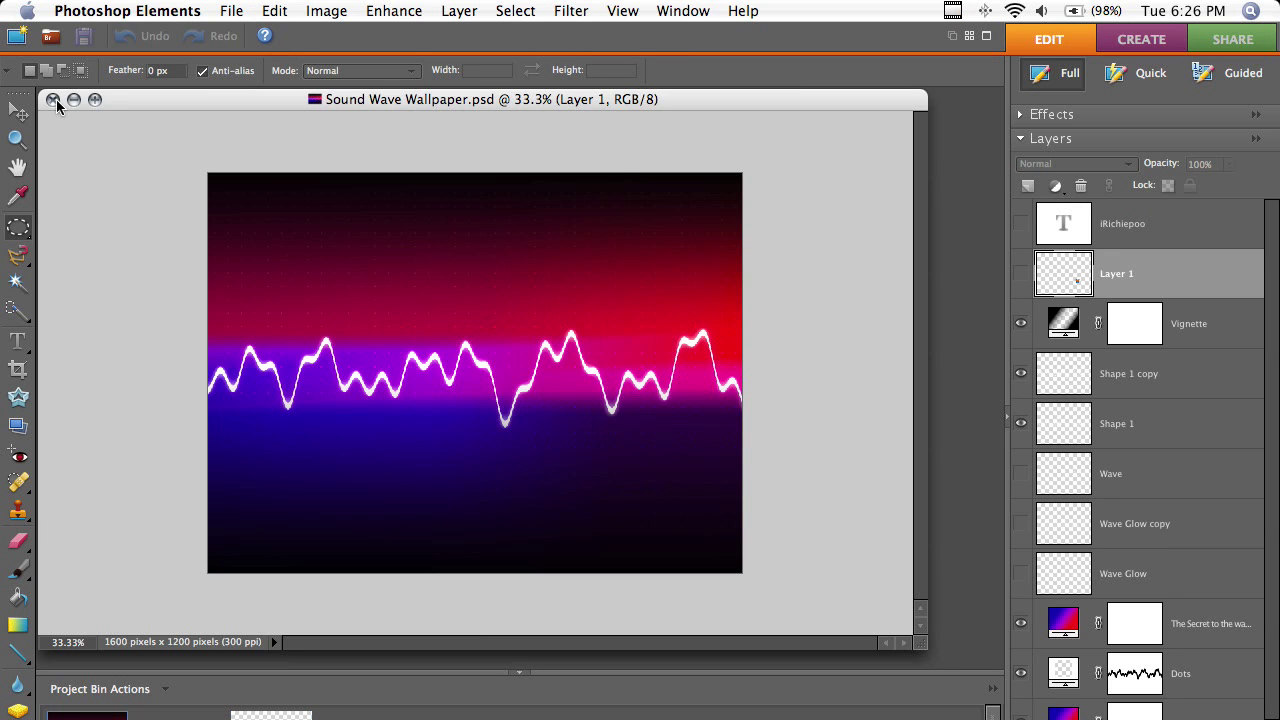
pyautogui.click(53, 99)
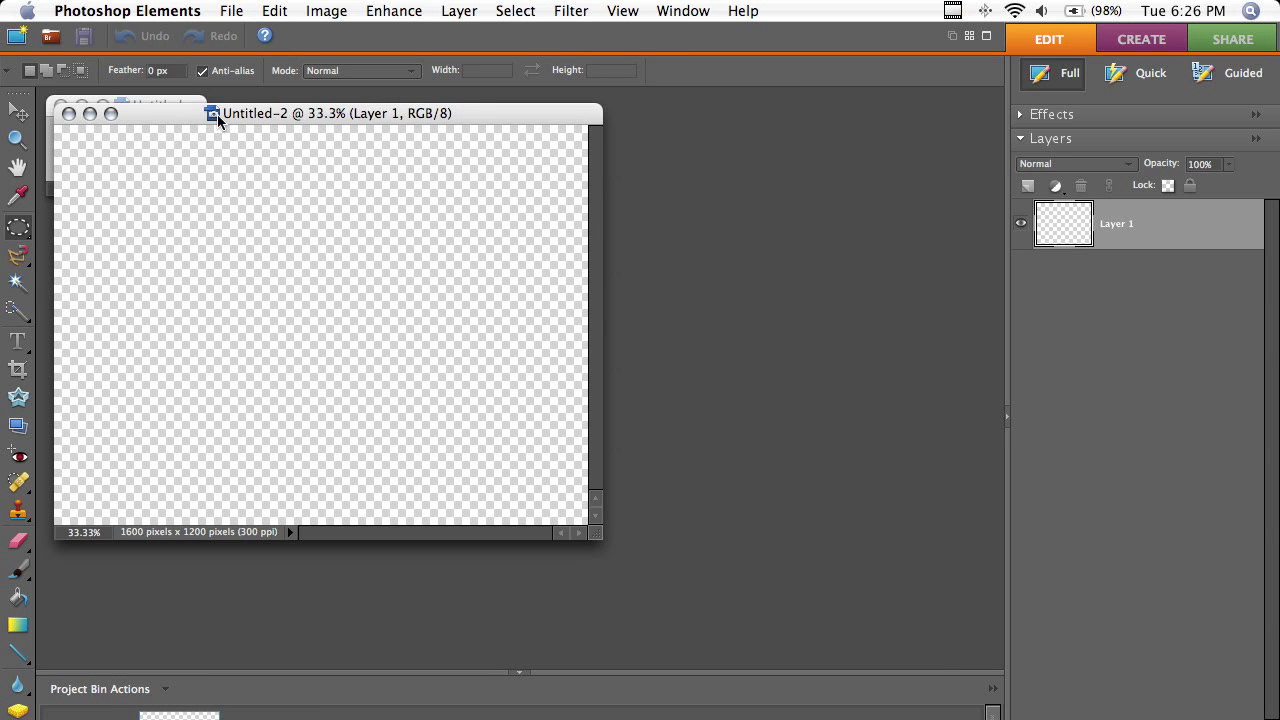
# - Enlarge the 40×40 document's window and zoom it to 800%
pyautogui.moveTo(350, 116); pyautogui.dragTo(527, 145)
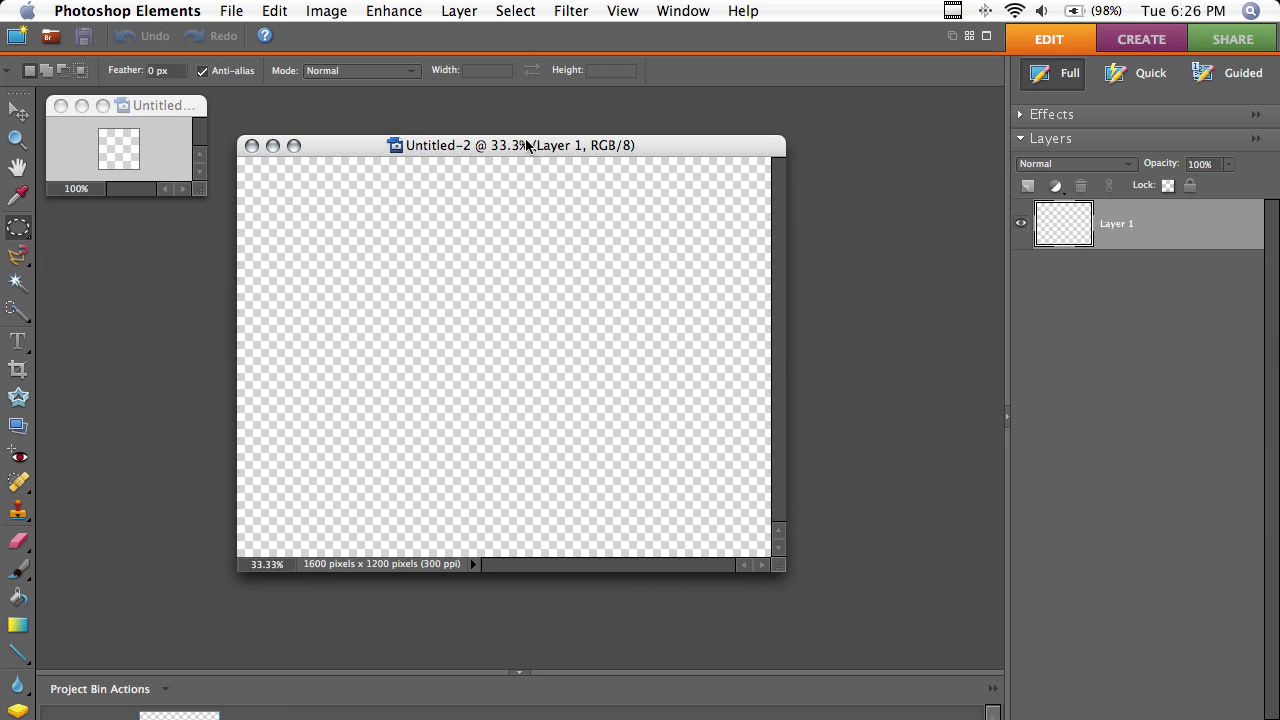
pyautogui.click(168, 112)
pyautogui.moveTo(201, 194); pyautogui.dragTo(868, 404)
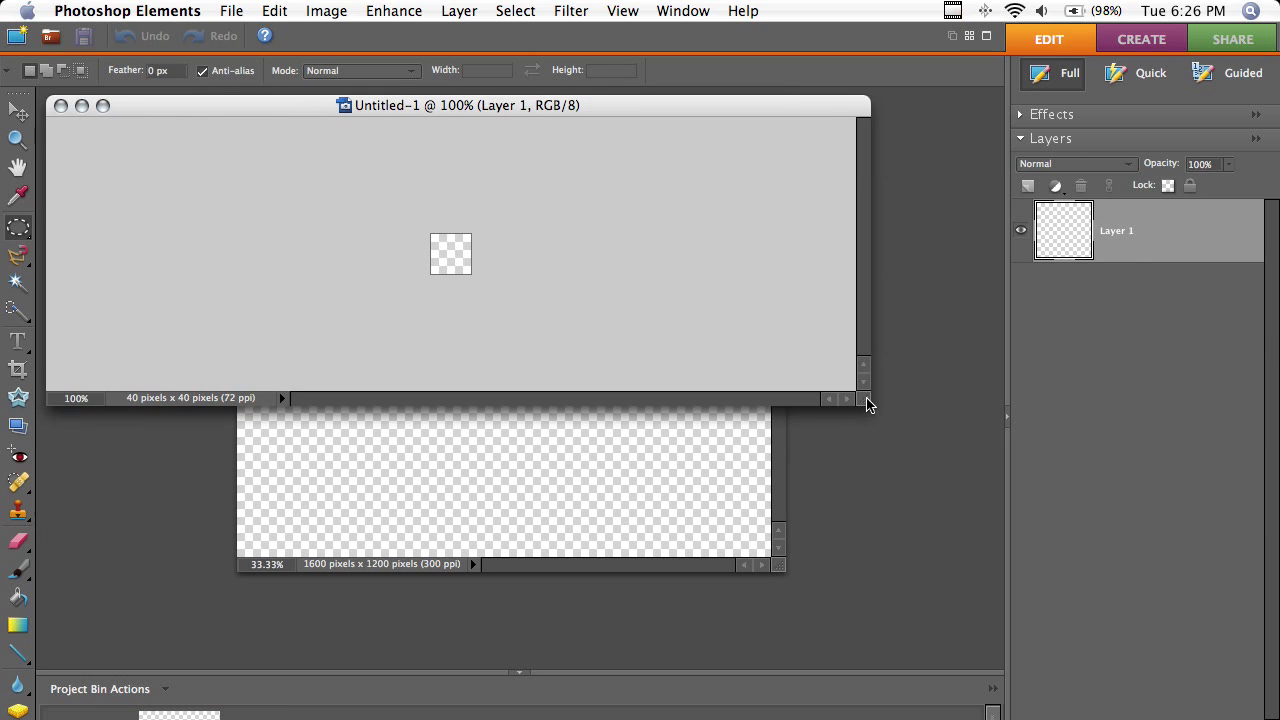
pyautogui.press('super+equal')
pyautogui.press('super+equal')
pyautogui.press('super+equal')
pyautogui.press('super+equal')
pyautogui.press('super+equal')
pyautogui.press('super+equal')
pyautogui.press('super+equal')
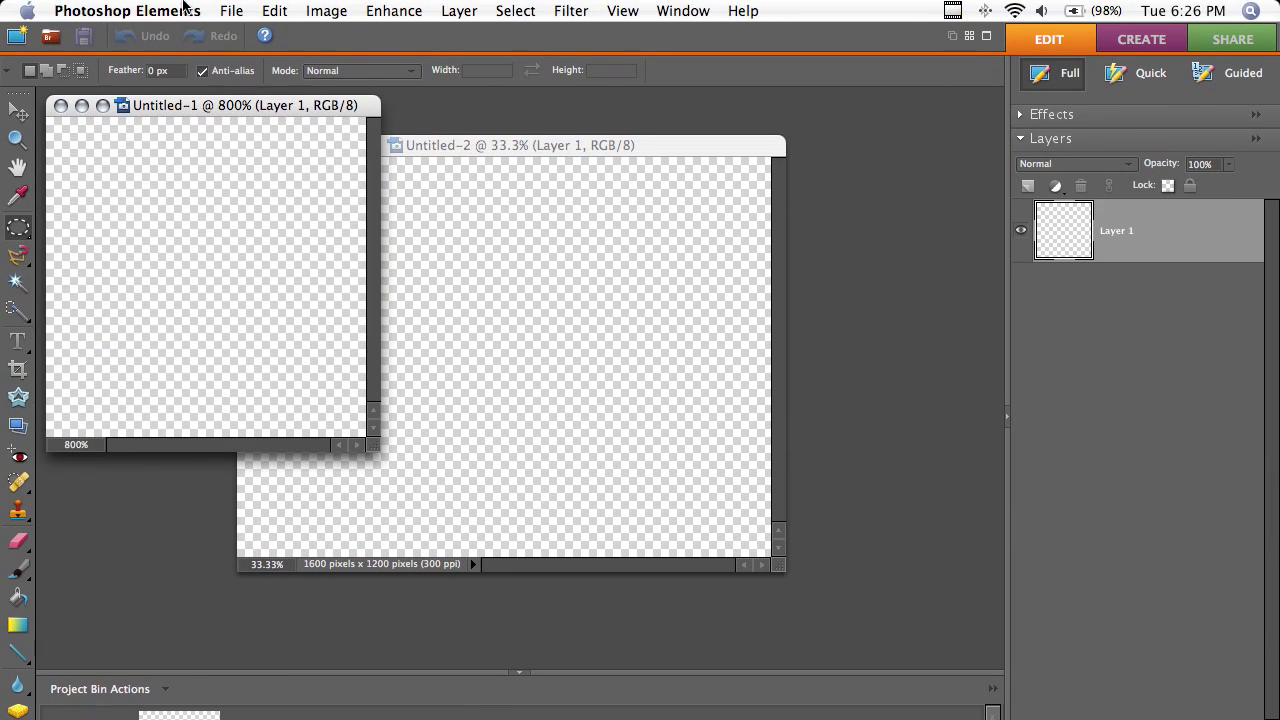
# - Turn on the grid overlay for the small canvas
pyautogui.click(186, 10)
pyautogui.click(680, 10)
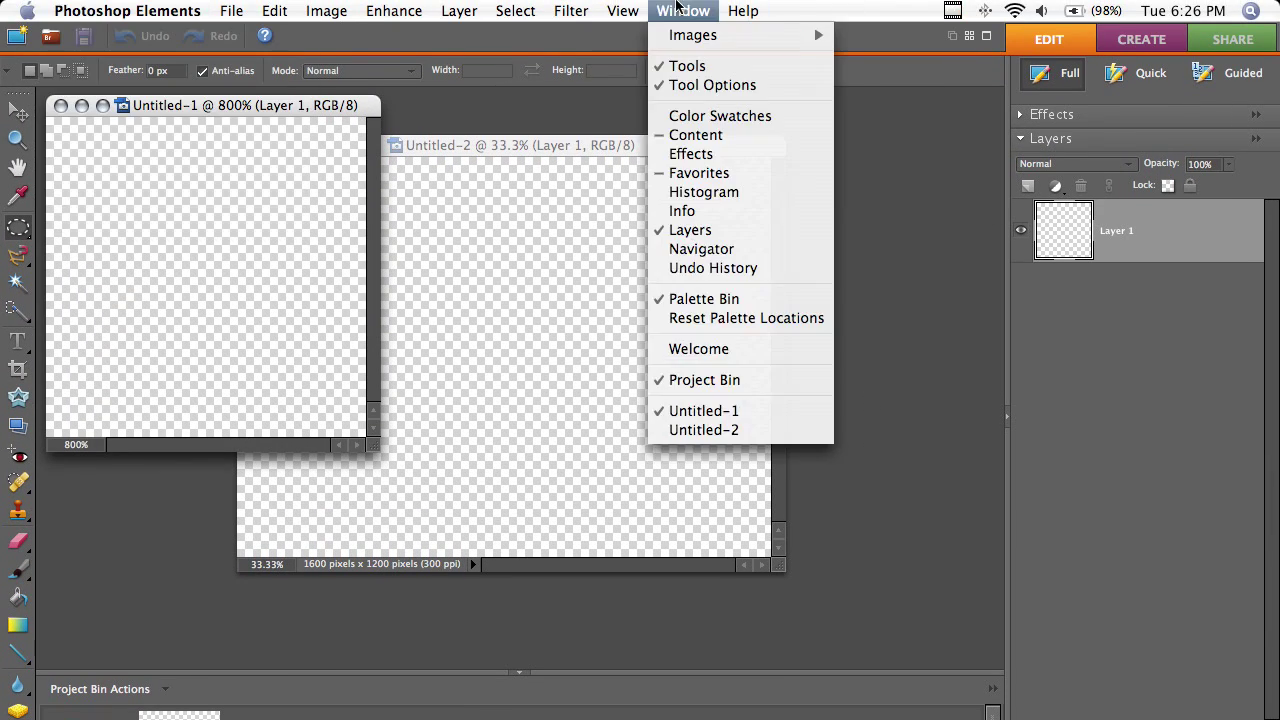
pyautogui.click(658, 212)
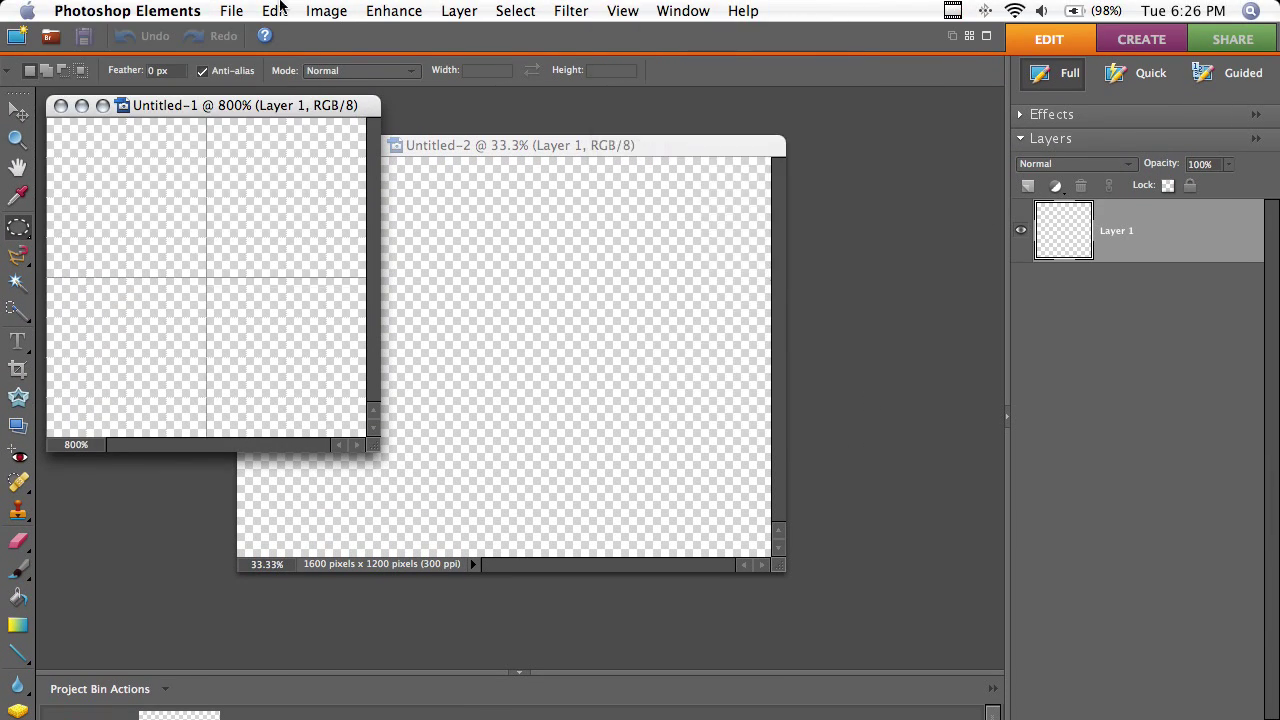
pyautogui.click(172, 8)
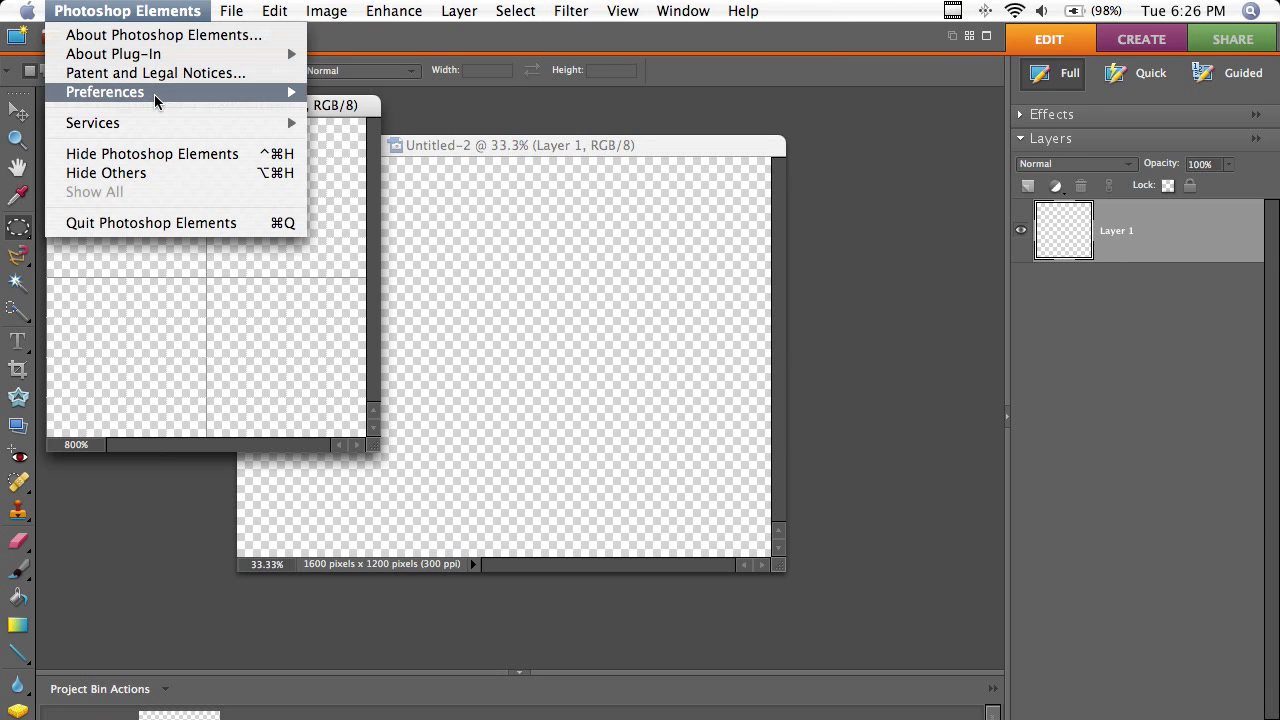
pyautogui.moveTo(154, 92)
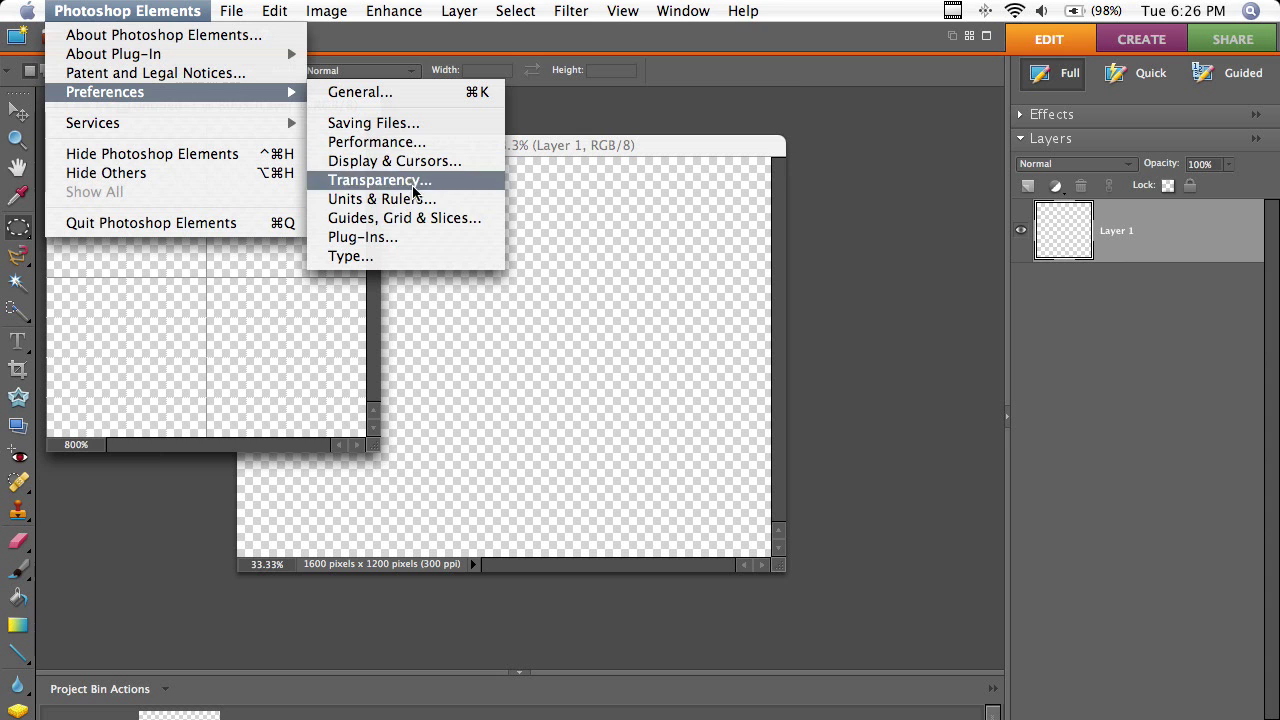
pyautogui.click(285, 306)
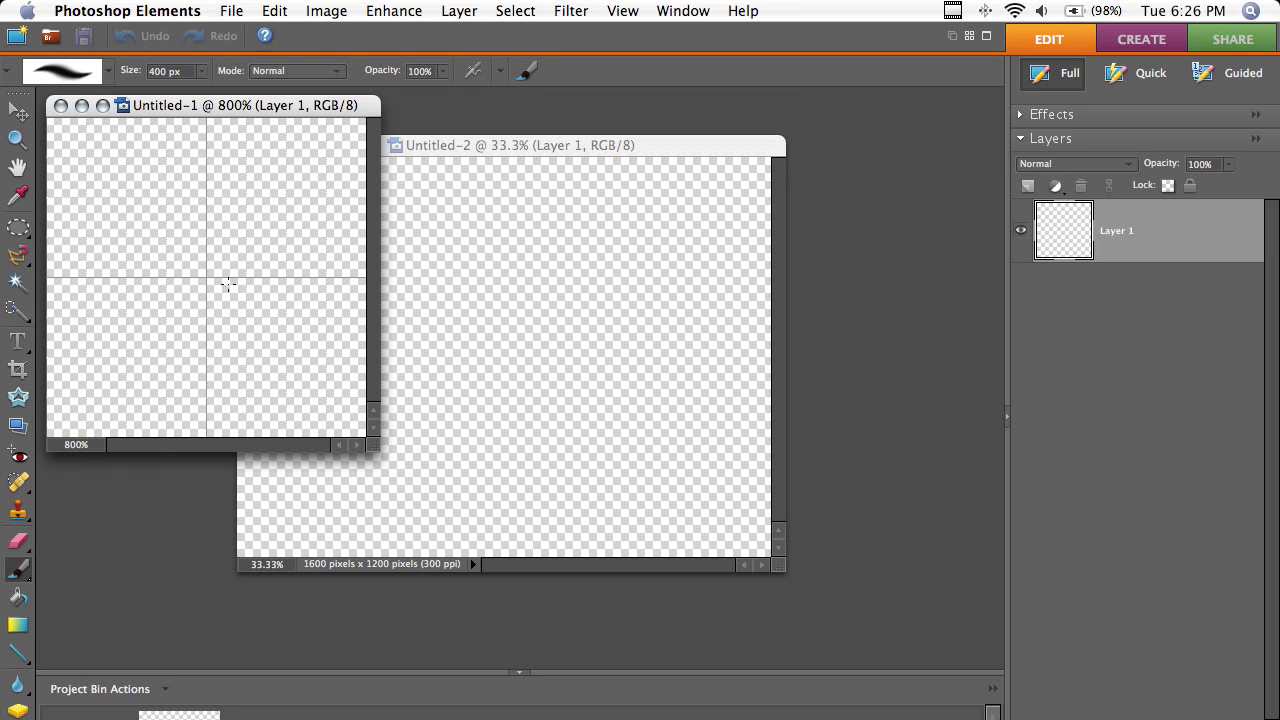
# - Shrink the brush to 9 px, dab a white dot at the centre, and select the whole canvas
pyautogui.press('[')
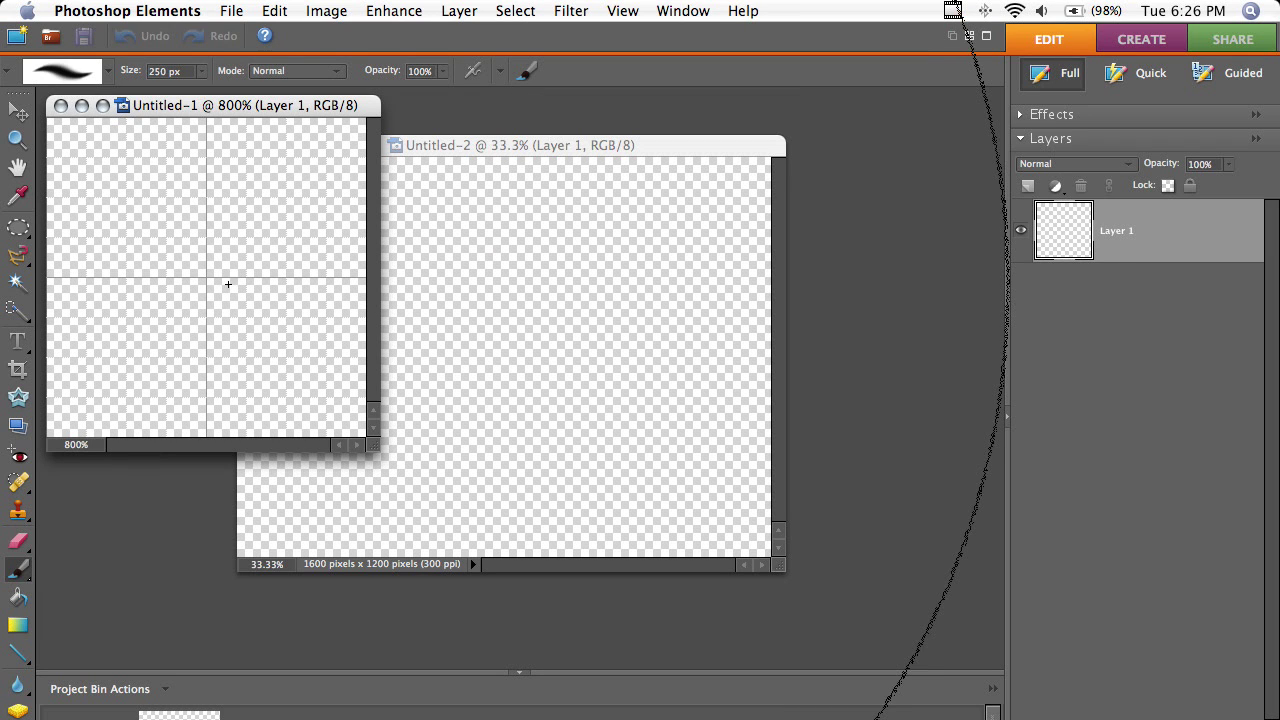
pyautogui.press('[')
pyautogui.press('[')
pyautogui.press('[')
pyautogui.press('[')
pyautogui.press('[')
pyautogui.press('[')
pyautogui.press('[')
pyautogui.press('[')
pyautogui.press('[')
pyautogui.press('[')
pyautogui.press('[')
pyautogui.press('[')
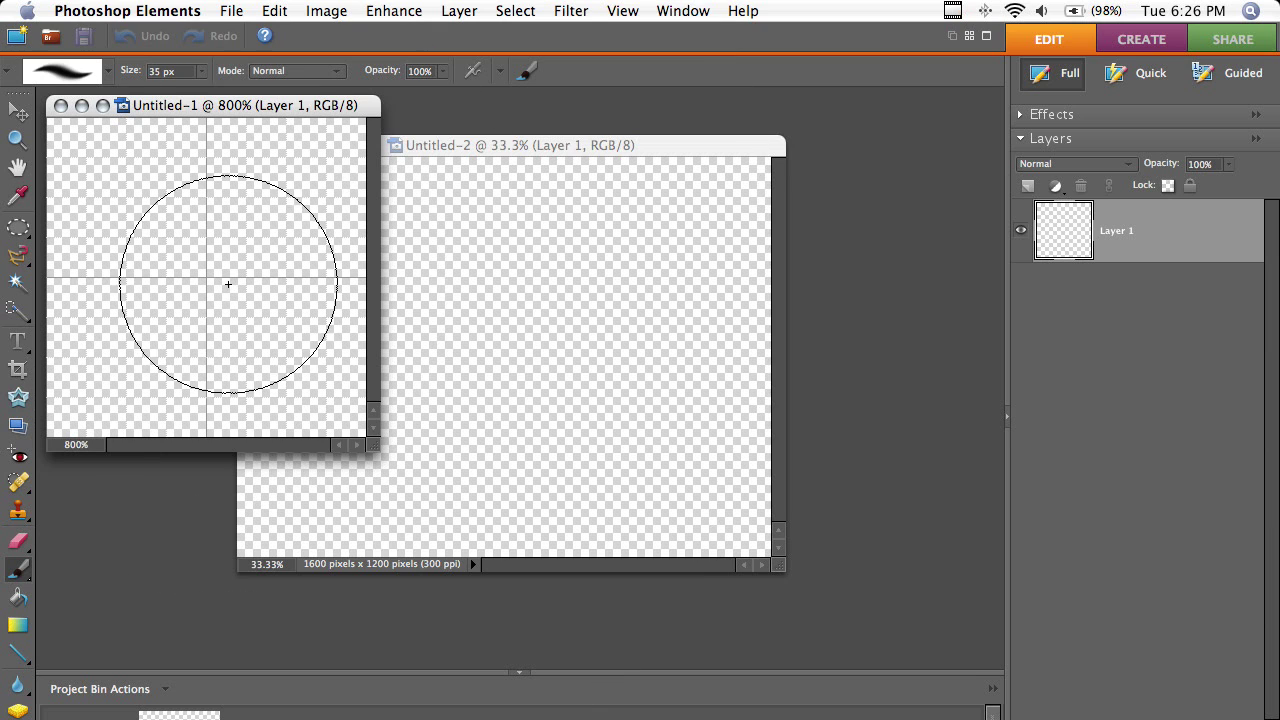
pyautogui.press('[')
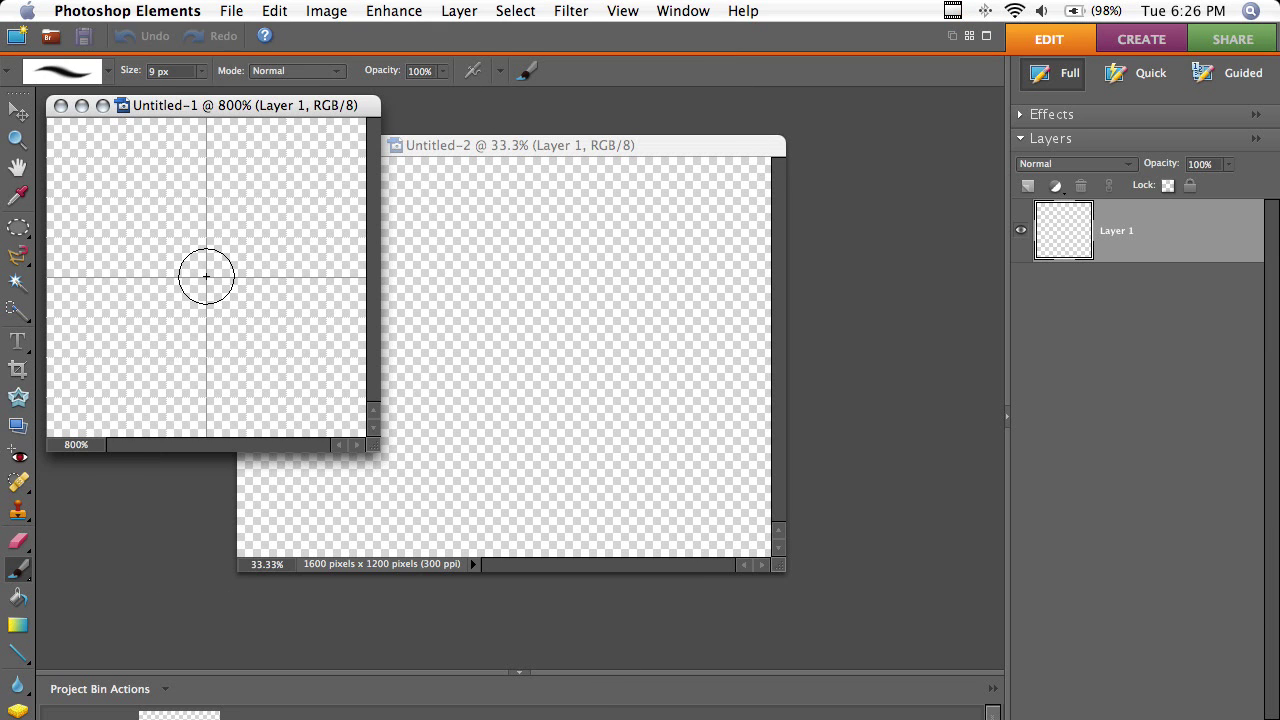
pyautogui.click(206, 276)
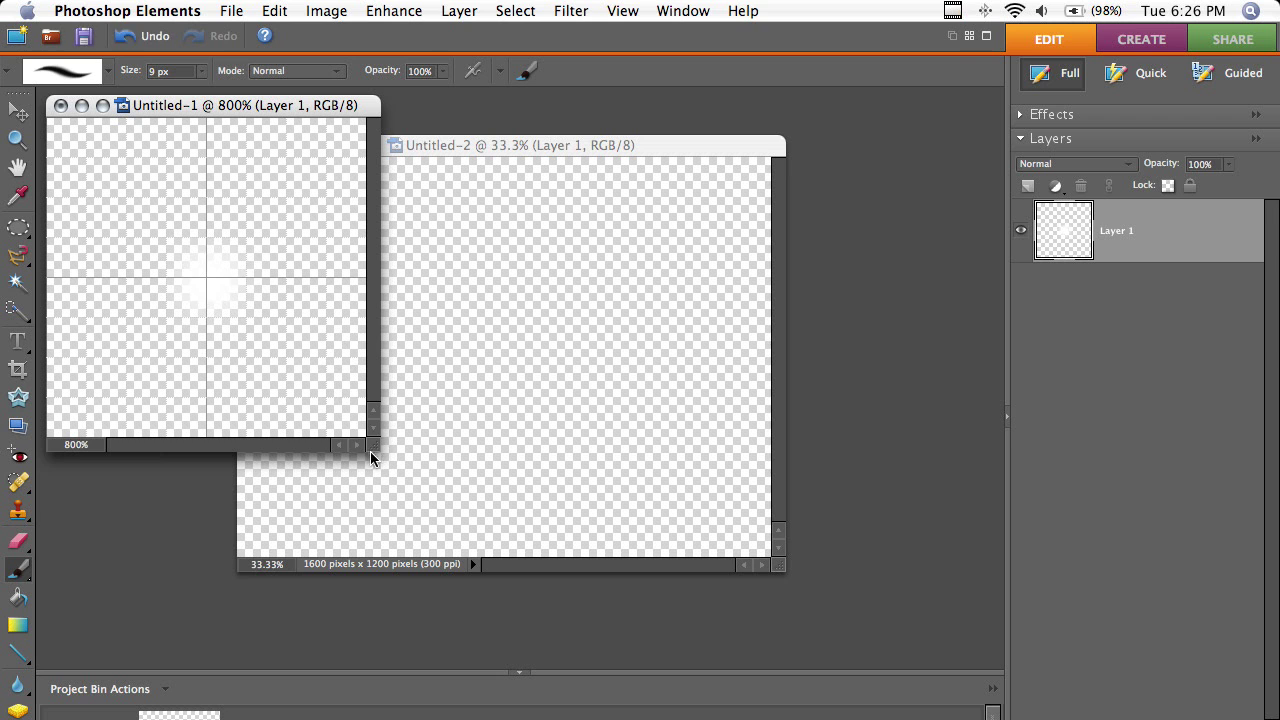
pyautogui.moveTo(372, 446); pyautogui.dragTo(730, 537)
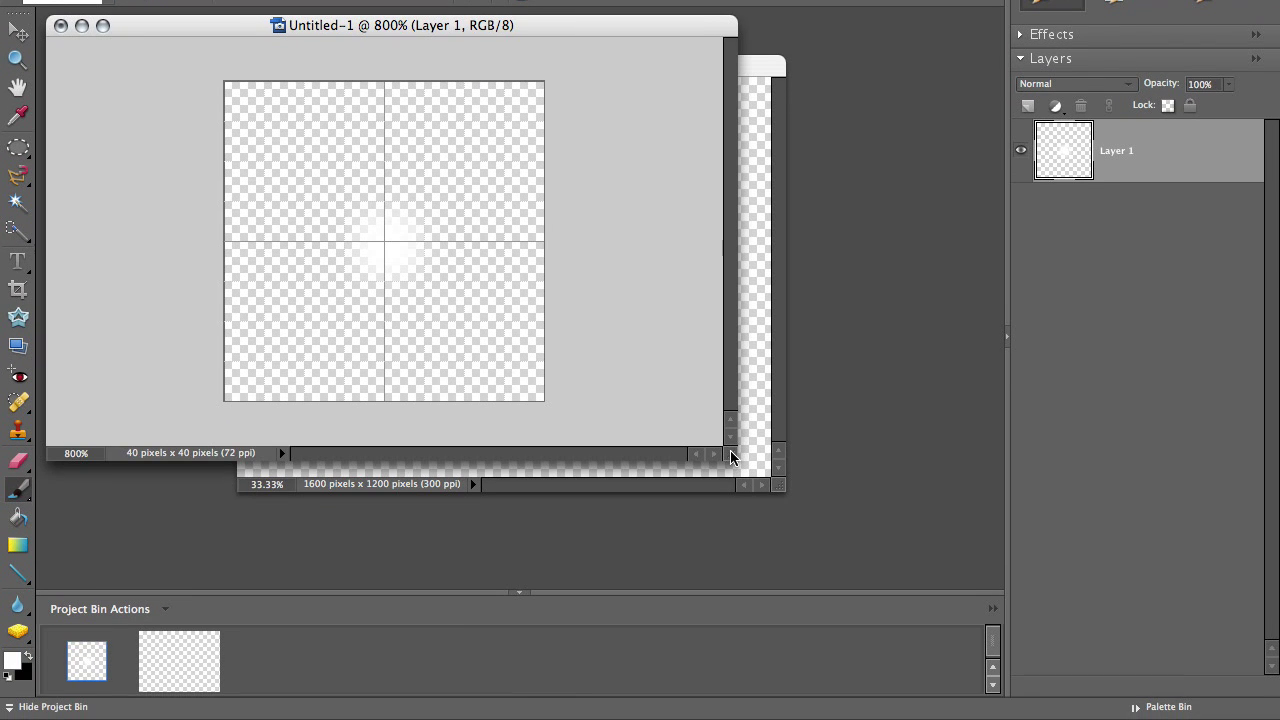
pyautogui.press('super+a')
# - Define a new pattern from the selected white dot
pyautogui.click(274, 10)
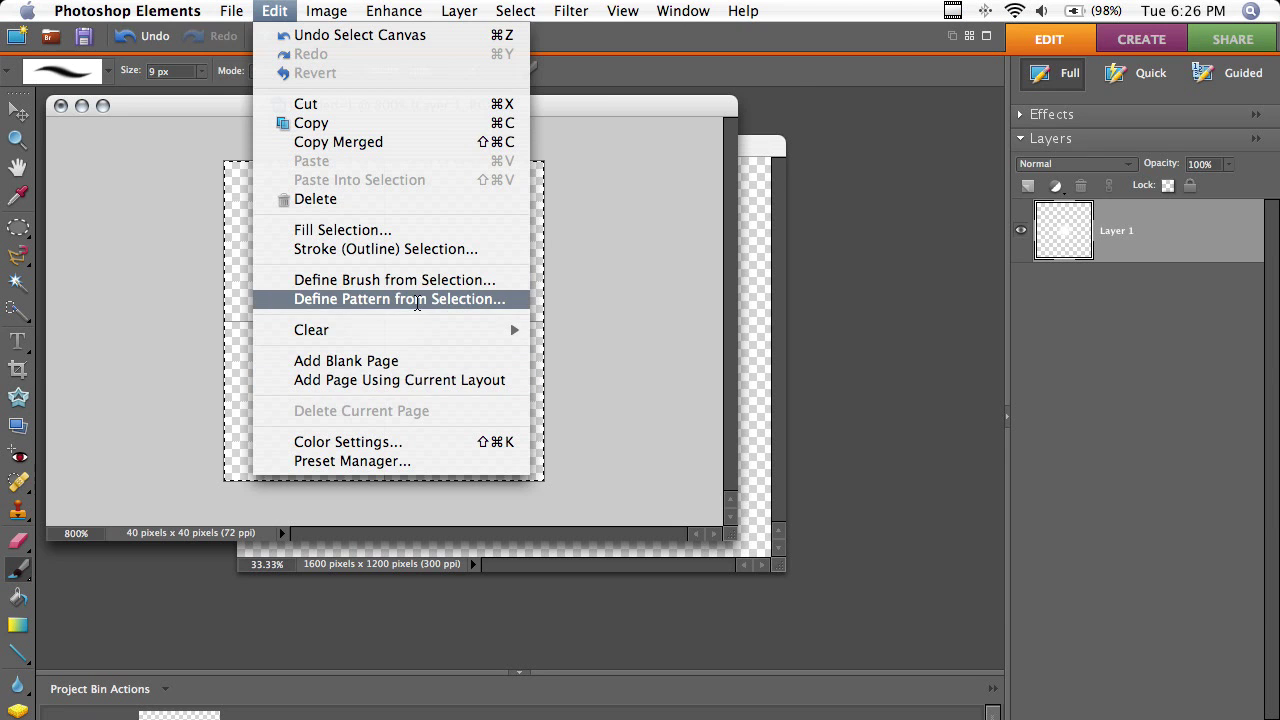
pyautogui.click(409, 298)
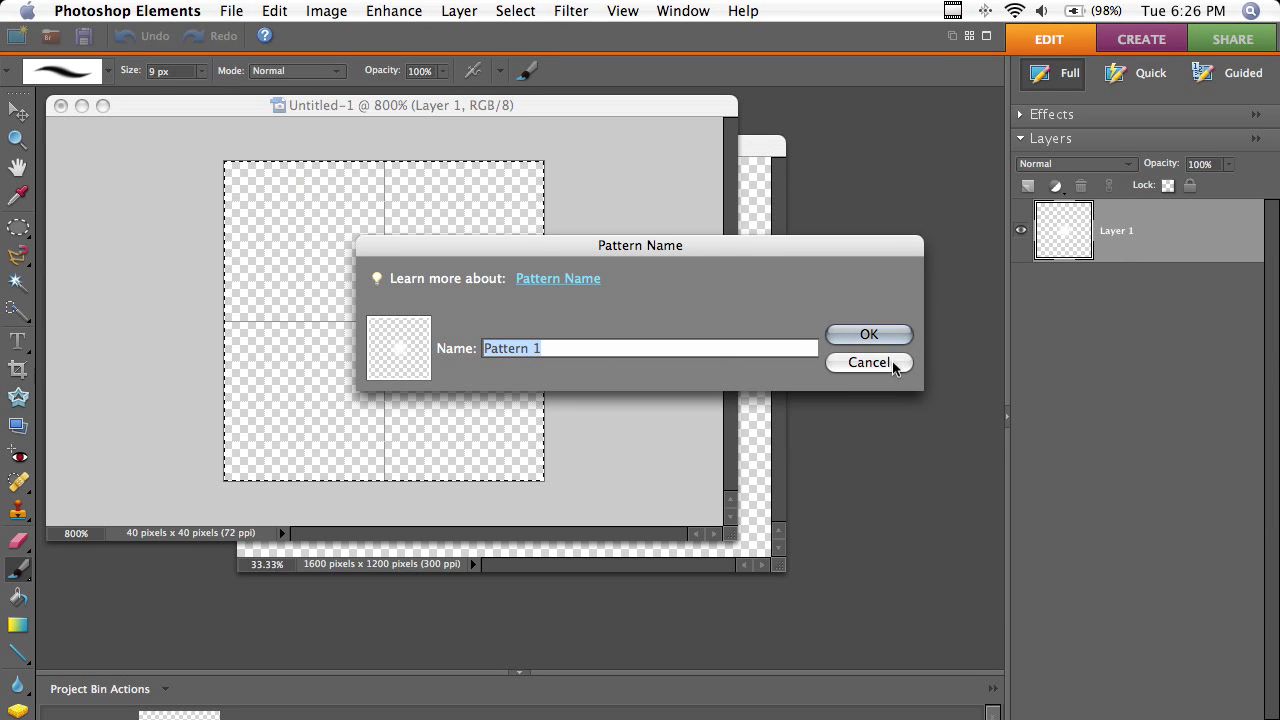
pyautogui.click(868, 362)
# - Close the 40×40 document without saving and maximize the 1600×1200 document
pyautogui.click(60, 105)
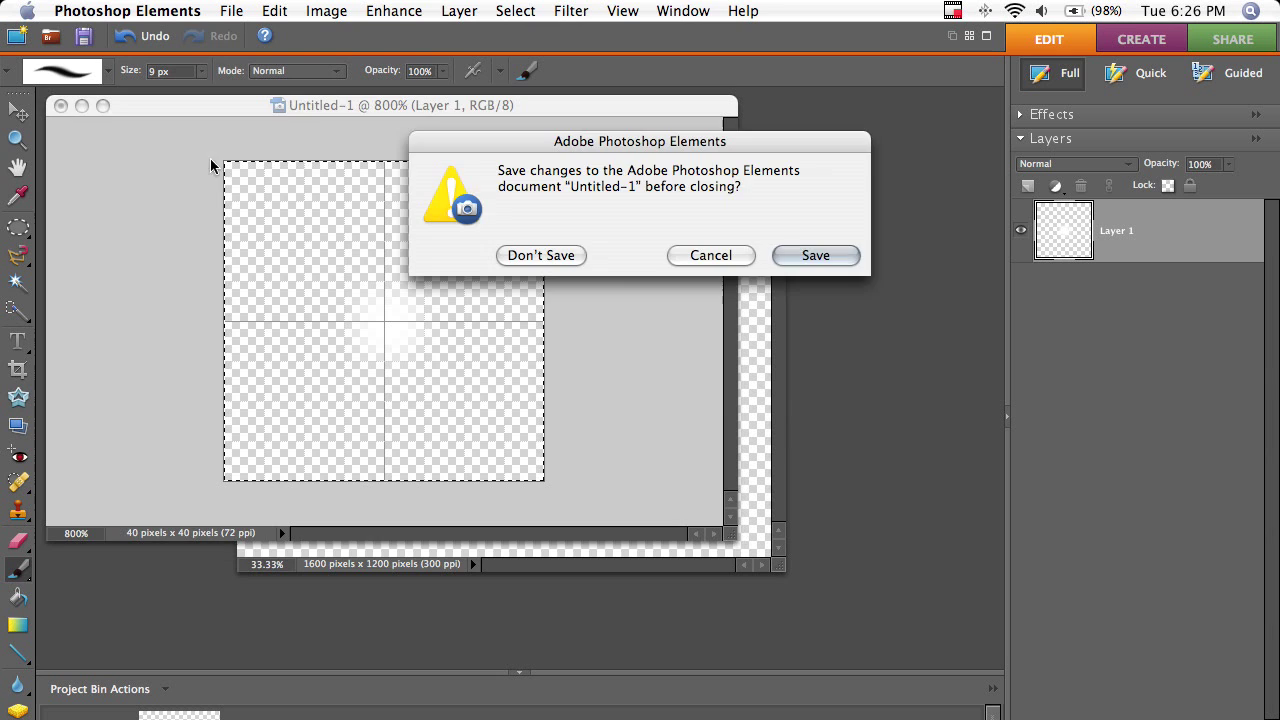
pyautogui.click(558, 256)
pyautogui.click(298, 146)
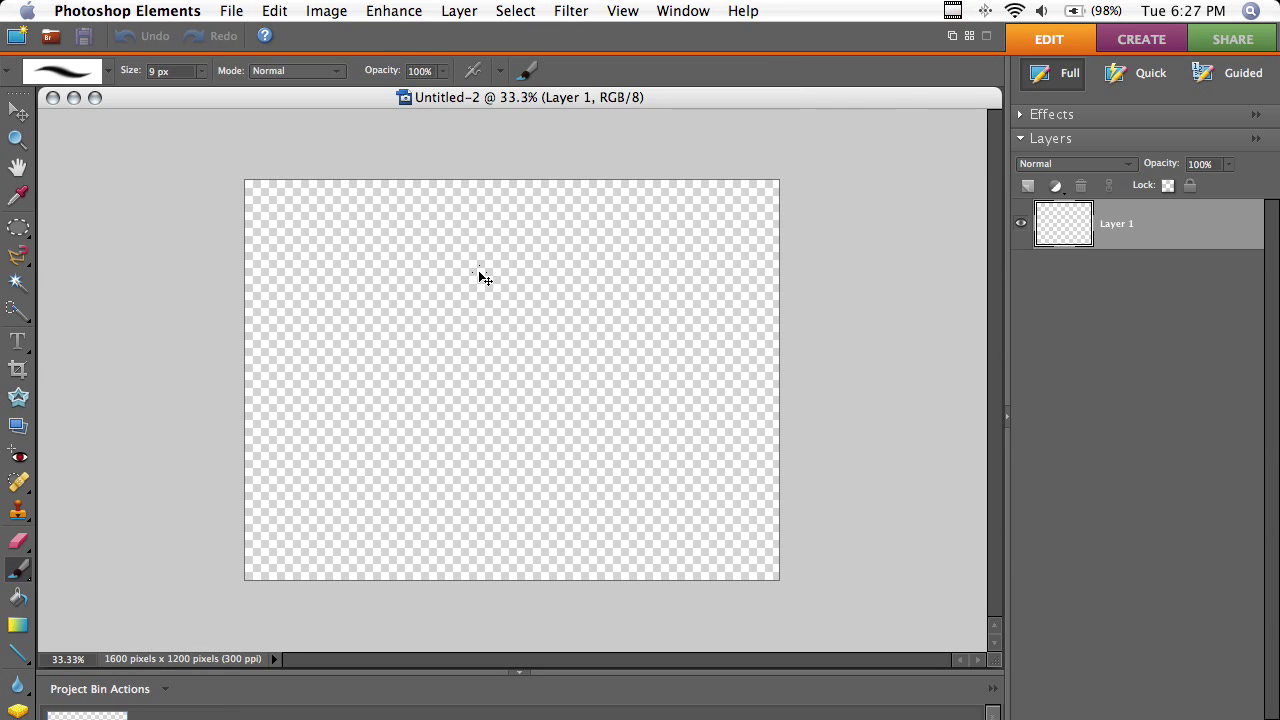
# - Zoom to 50% and add a new Gradient Fill layer
pyautogui.press('super+equal')
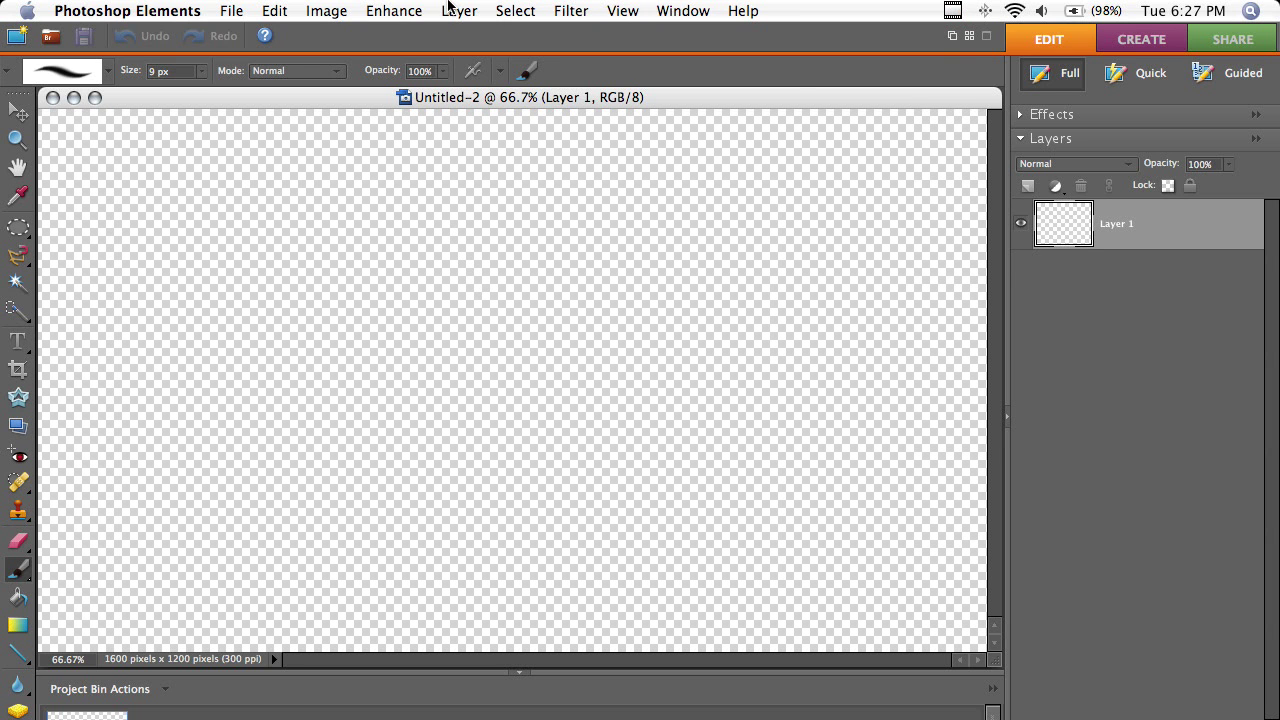
pyautogui.press('super+minus')
pyautogui.click(449, 10)
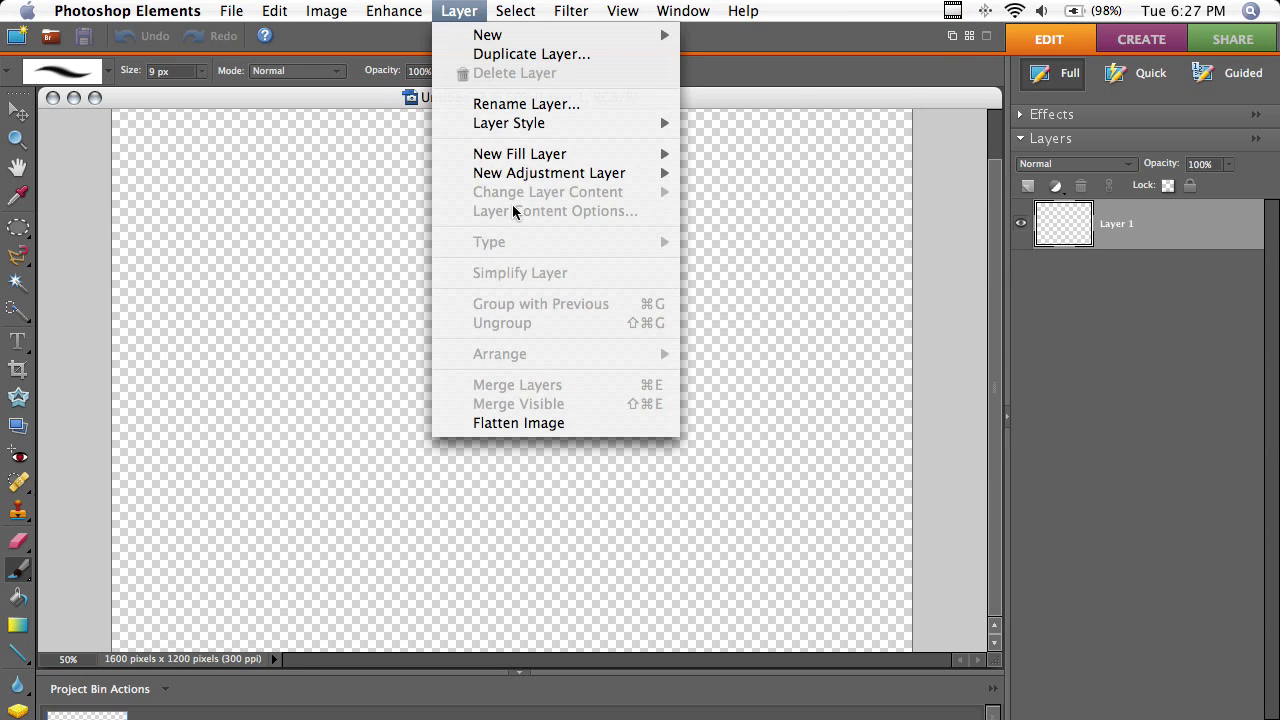
pyautogui.moveTo(516, 160)
pyautogui.click(750, 172)
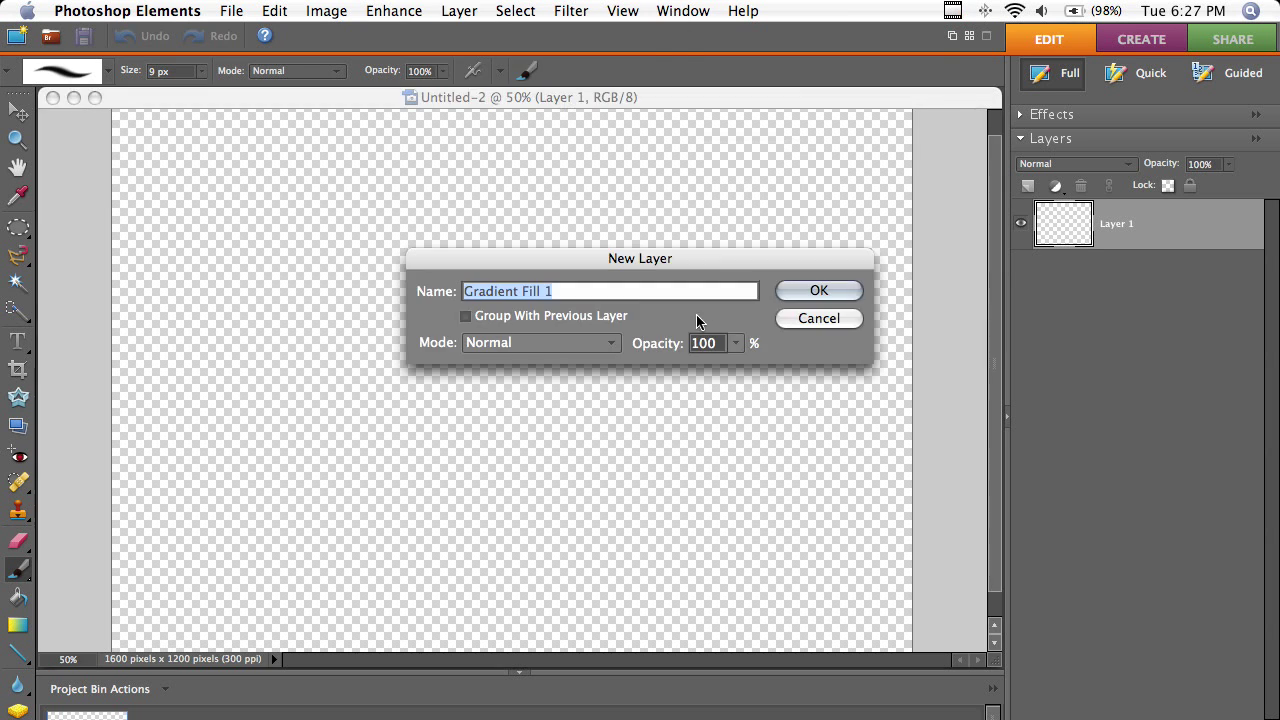
pyautogui.click(819, 290)
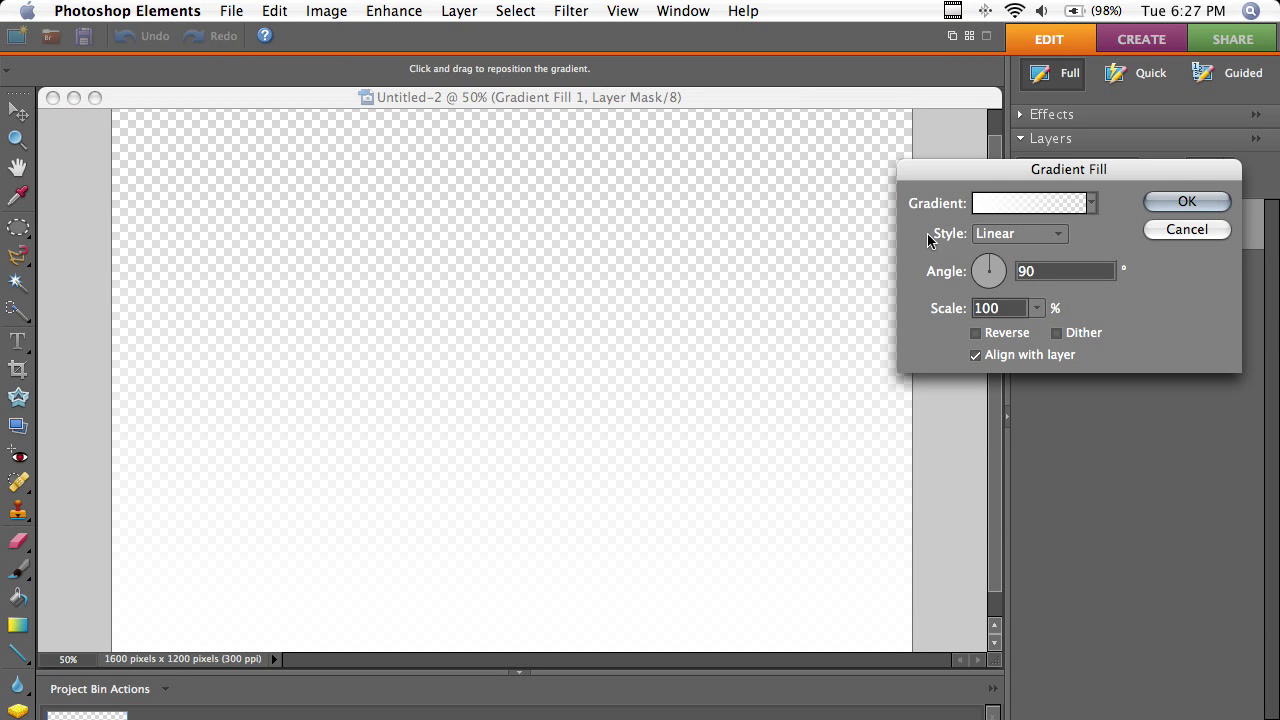
# - Choose the Blue, Purple, Green preset gradient
pyautogui.click(1023, 209)
pyautogui.click(965, 266)
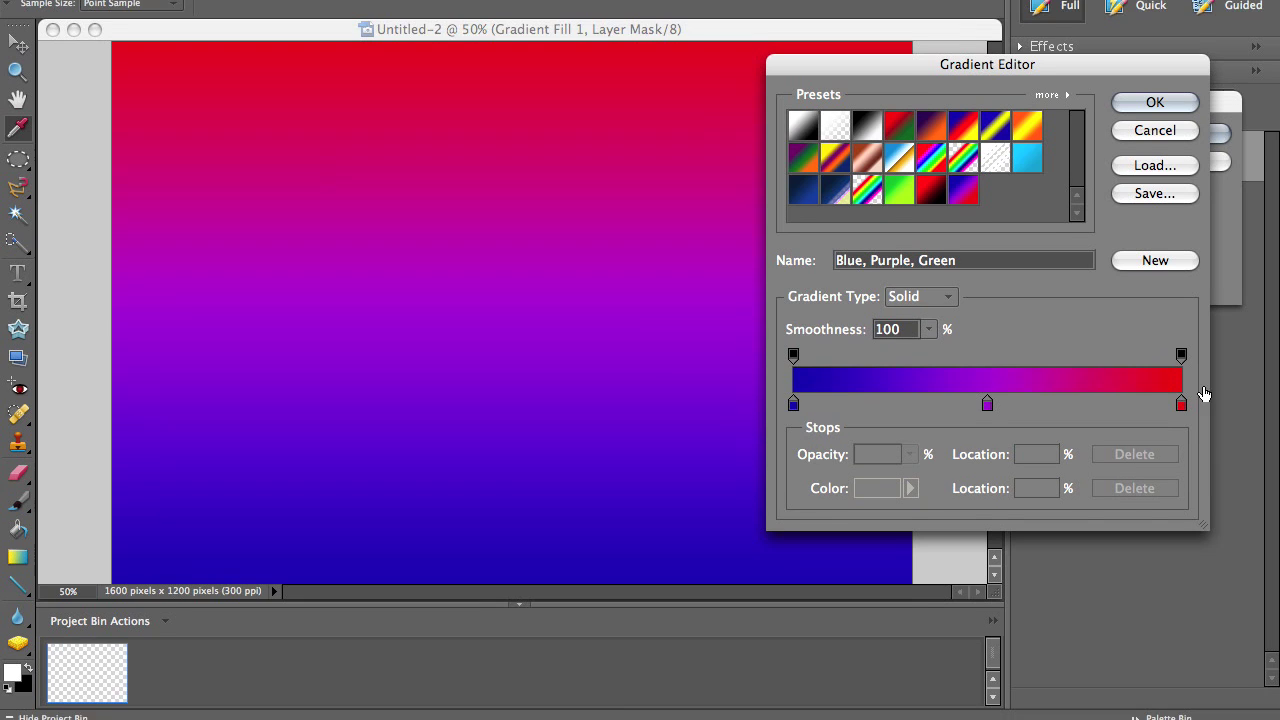
pyautogui.click(989, 391)
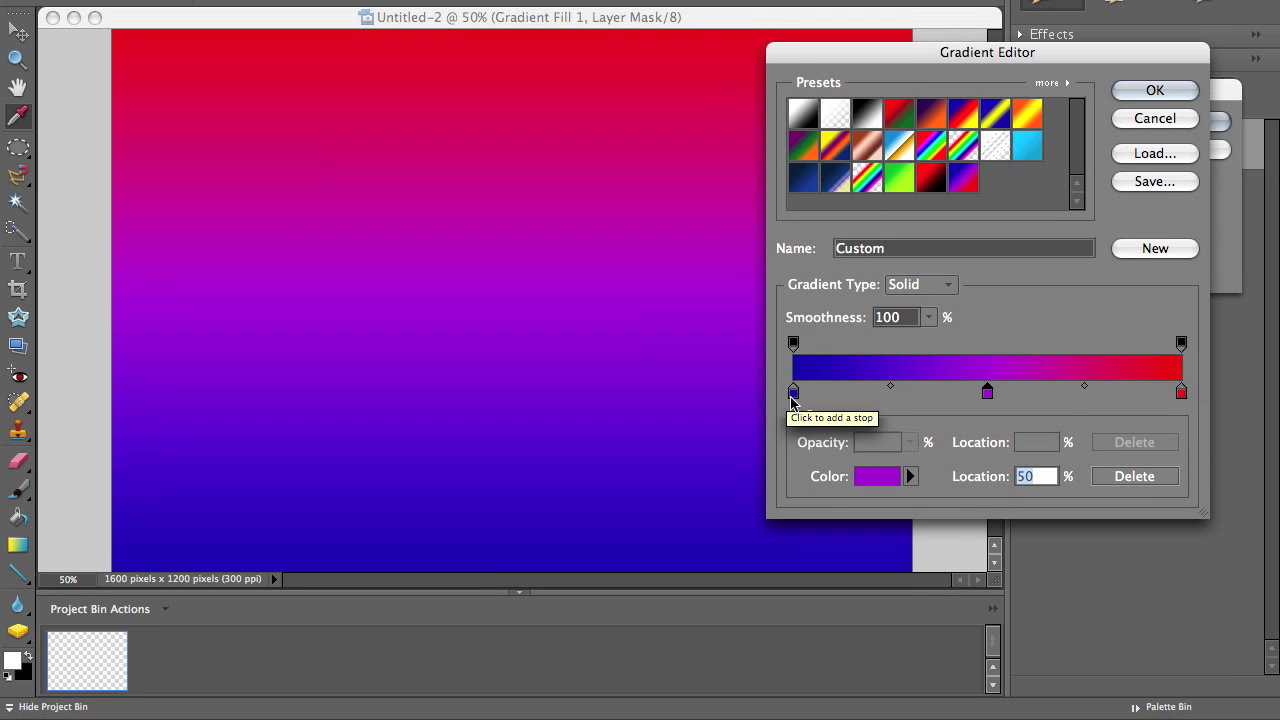
pyautogui.click(793, 392)
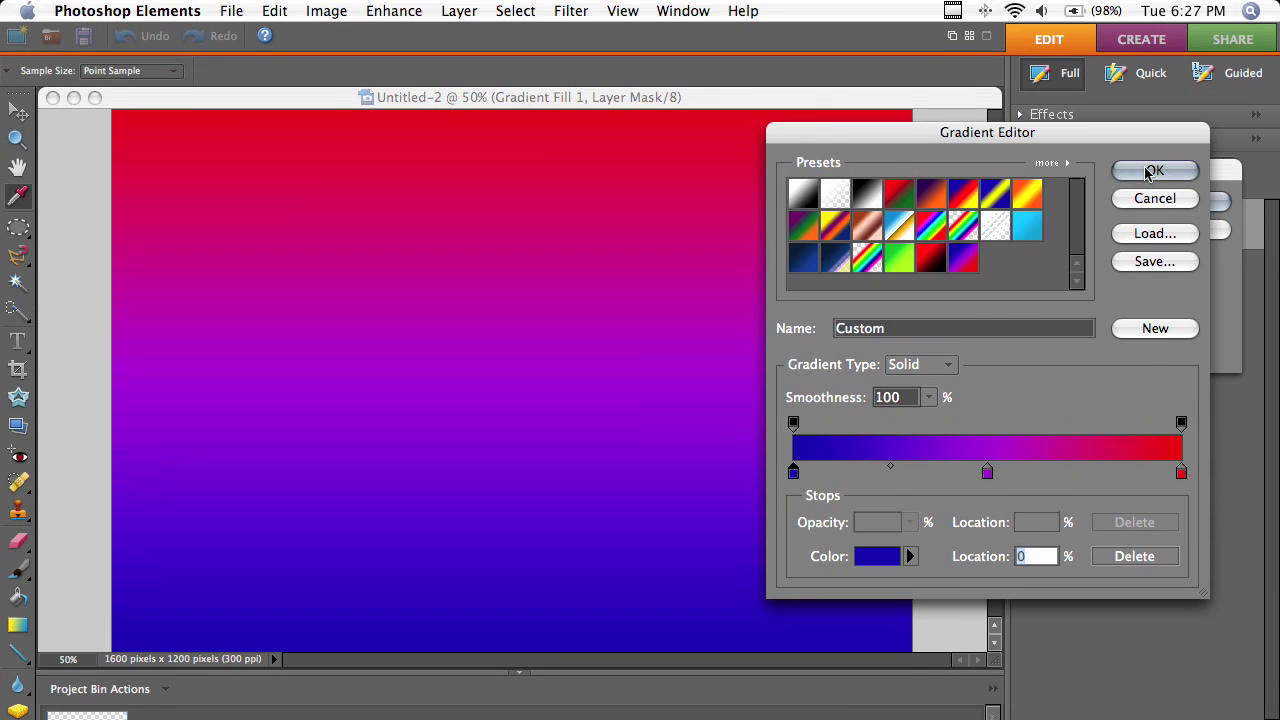
pyautogui.click(1152, 91)
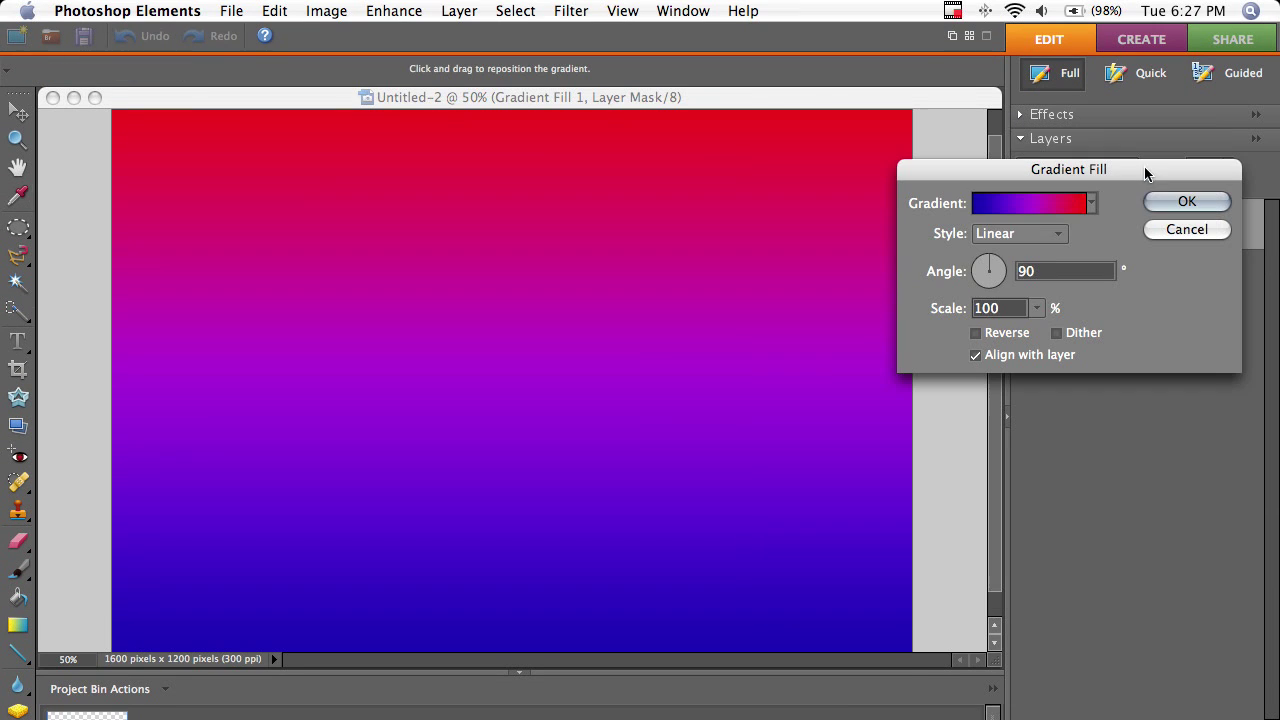
# - Set the gradient angle to 0° and the scale to 121%
pyautogui.click(1010, 309)
pyautogui.click(1054, 270)
pyautogui.press('super+a')
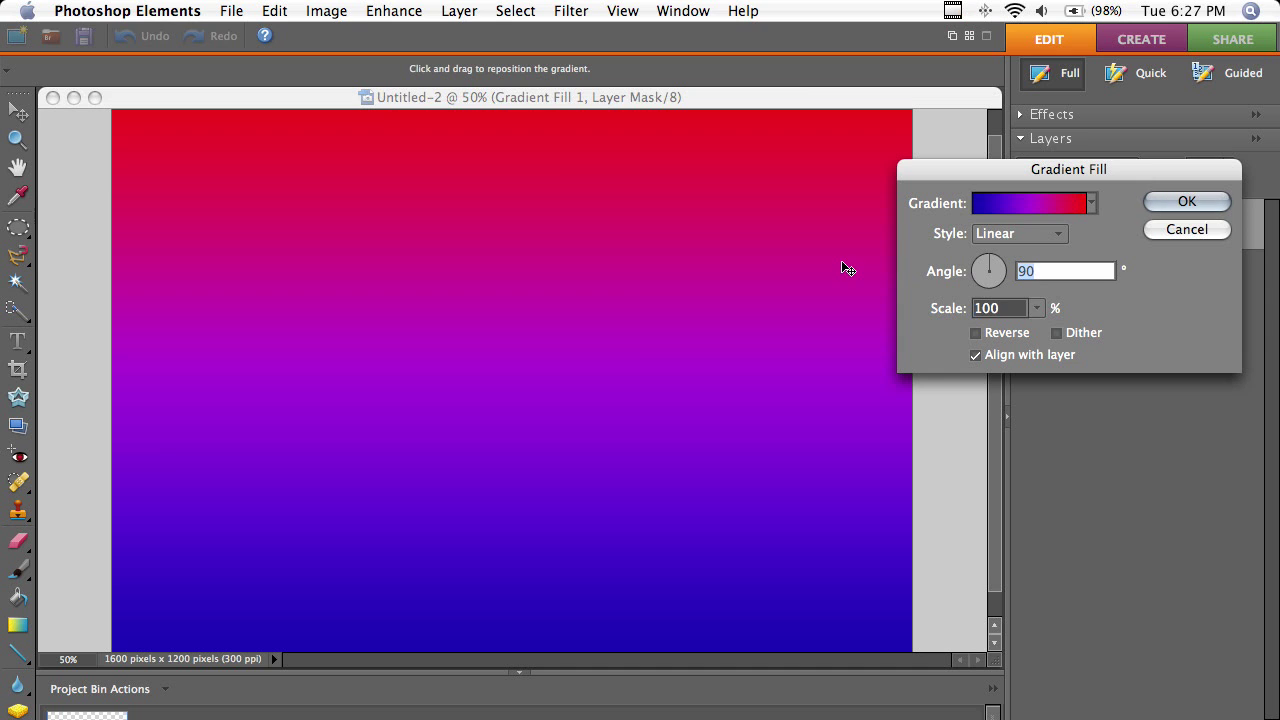
pyautogui.write('0')
pyautogui.click(993, 309)
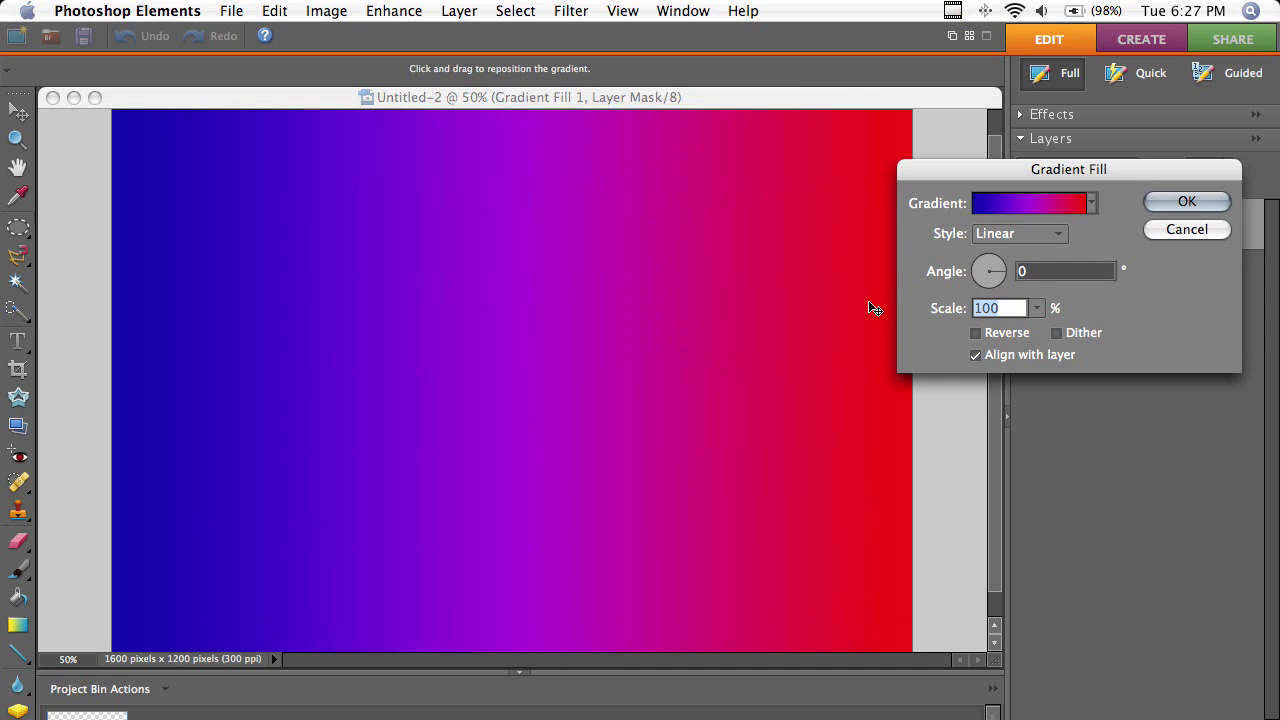
pyautogui.write('12')
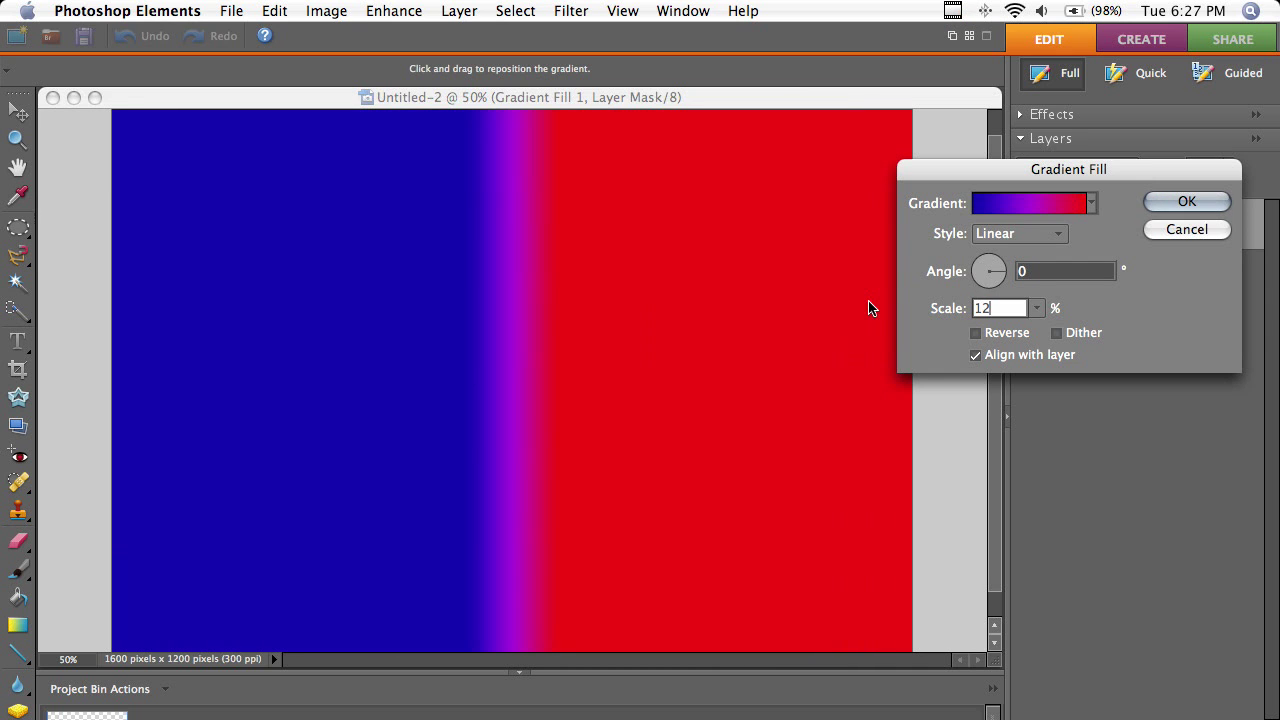
pyautogui.write('1')
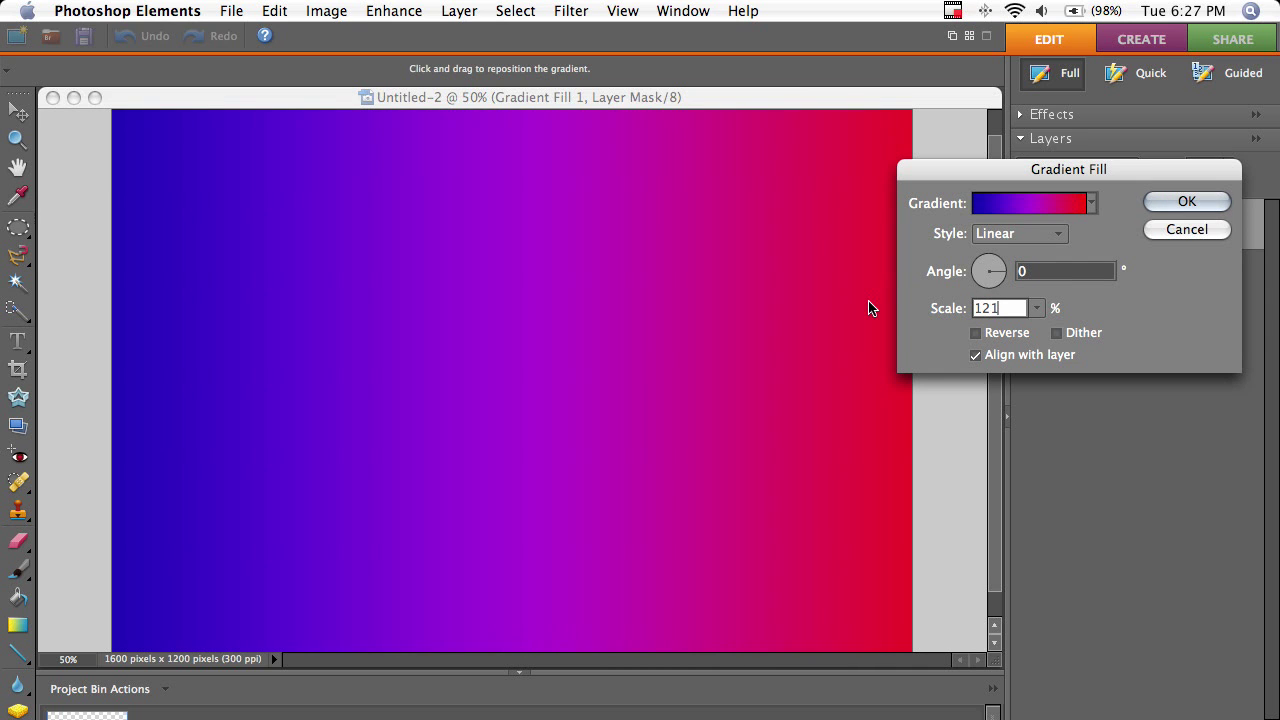
# - Apply the first gradient and add a second gradient layer, Gradient Fill 2
pyautogui.click(1172, 201)
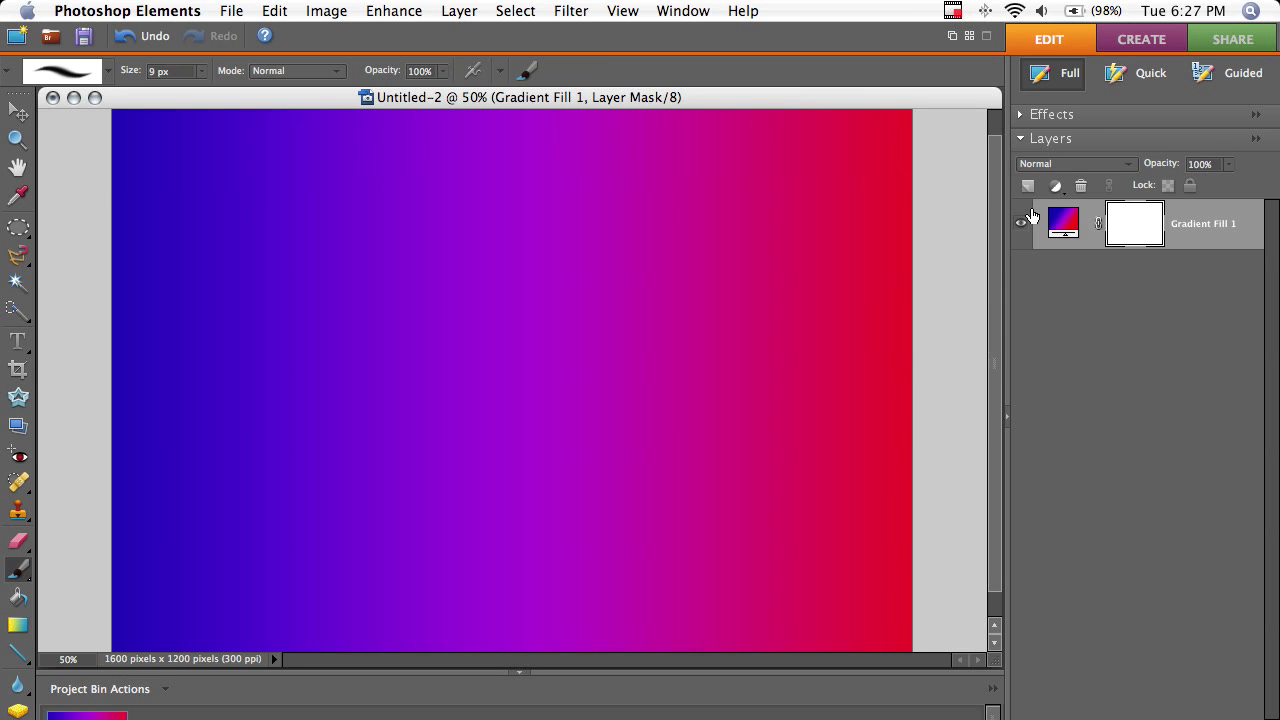
pyautogui.click(445, 10)
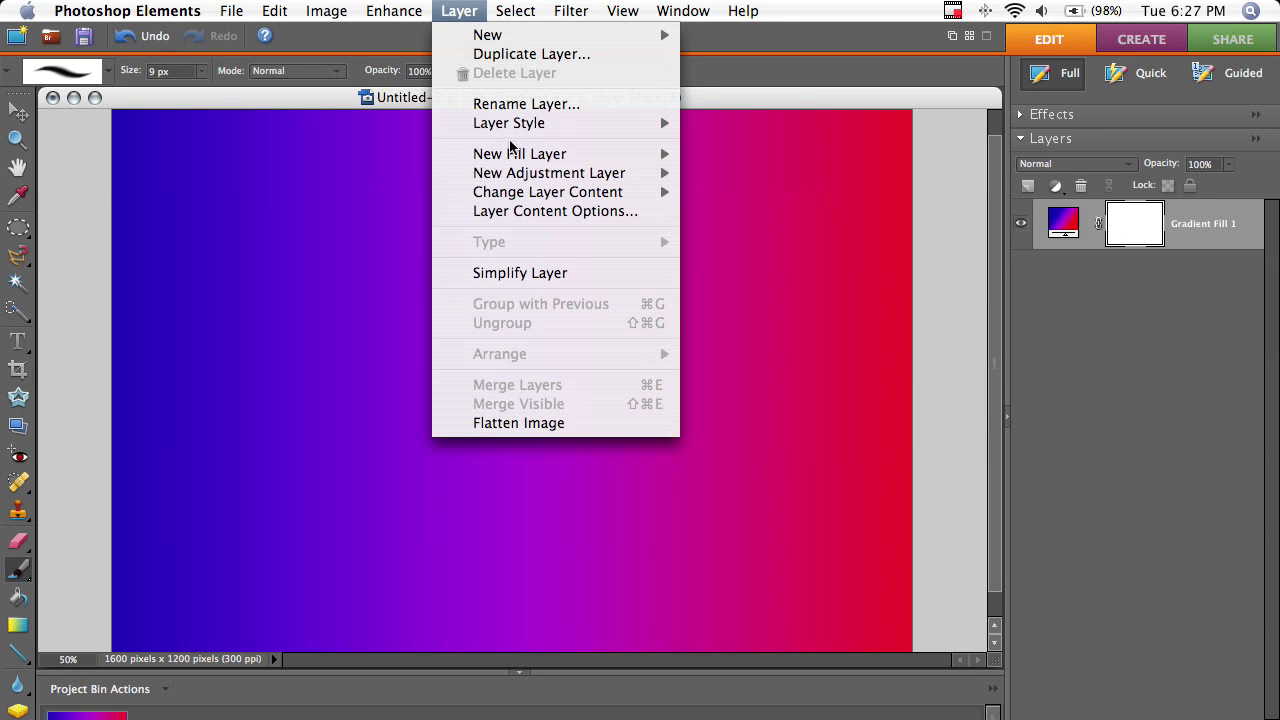
pyautogui.moveTo(560, 156)
pyautogui.click(745, 172)
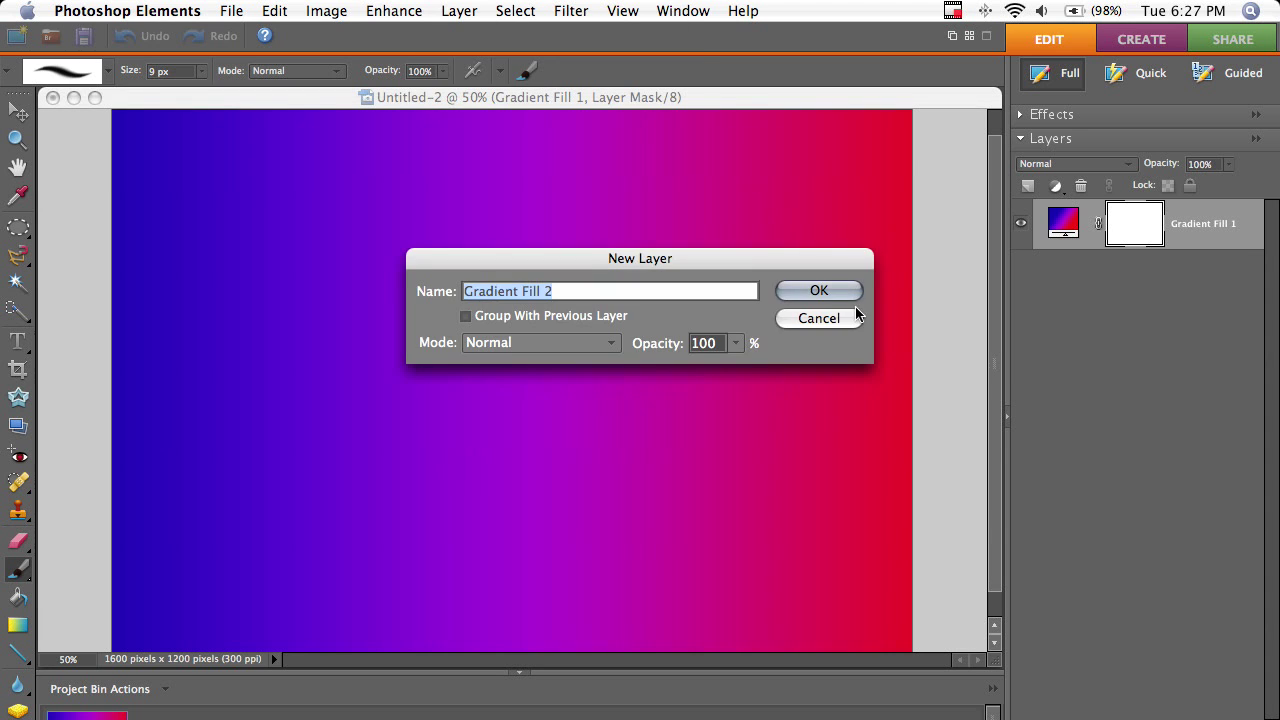
pyautogui.click(830, 290)
# - Give Gradient Fill 2 the Blue, Purple, Green preset at 90° and 21% scale
pyautogui.click(988, 210)
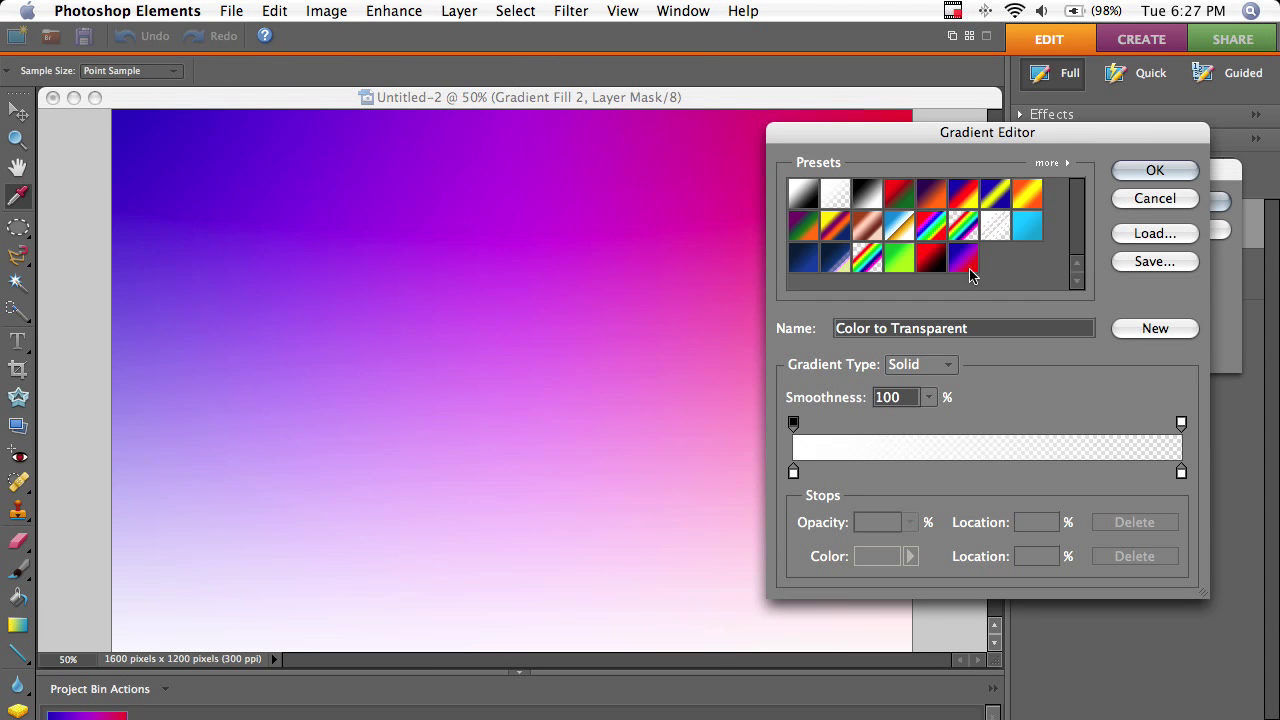
pyautogui.click(964, 260)
pyautogui.click(1153, 170)
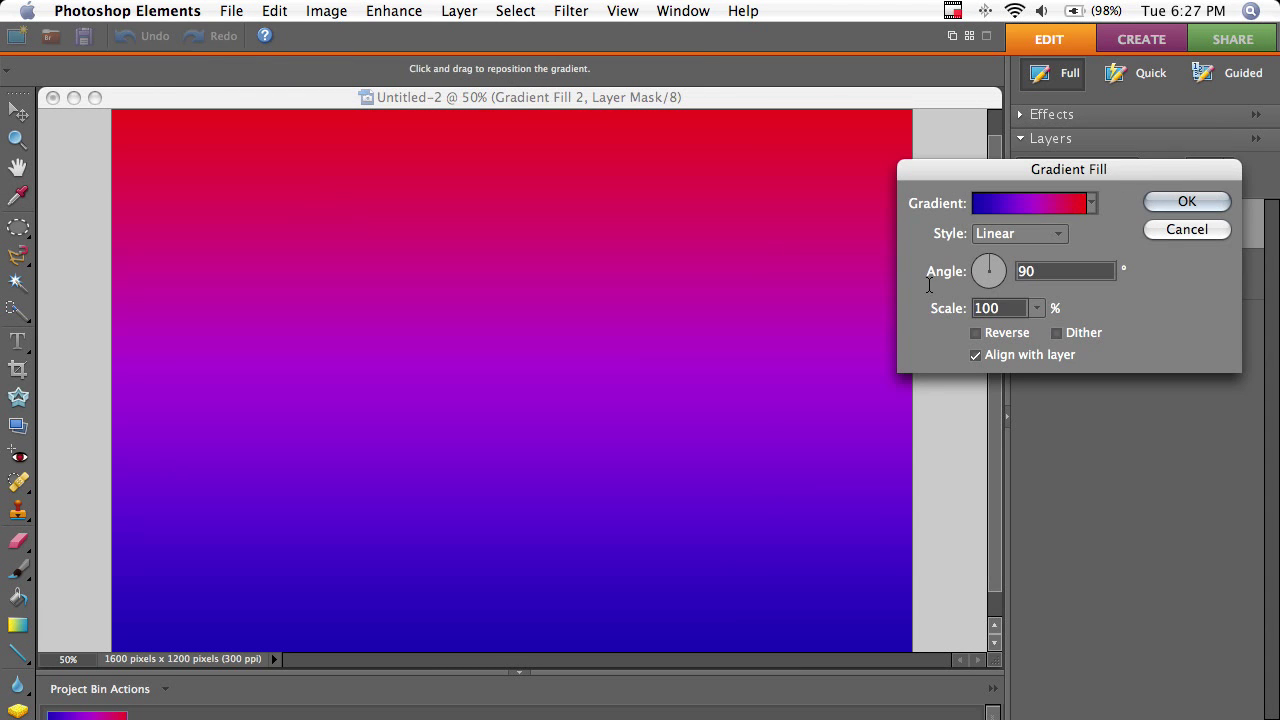
pyautogui.click(1057, 273)
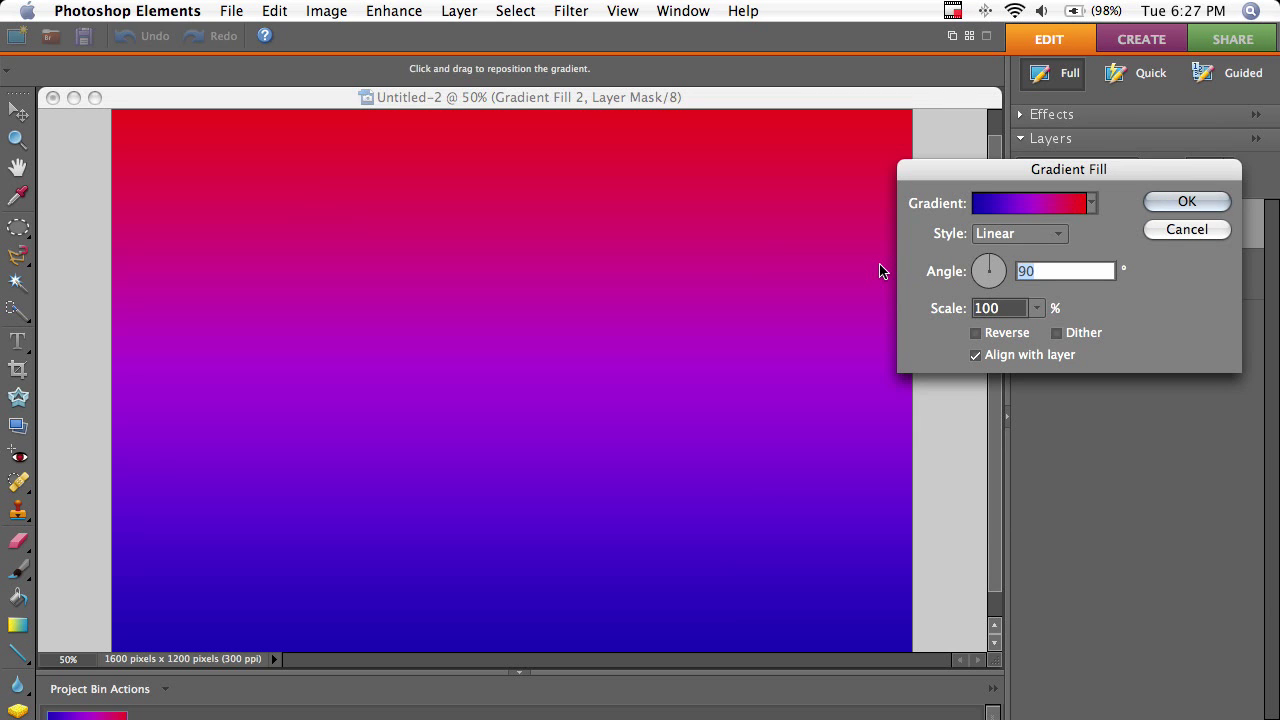
pyautogui.click(1018, 310)
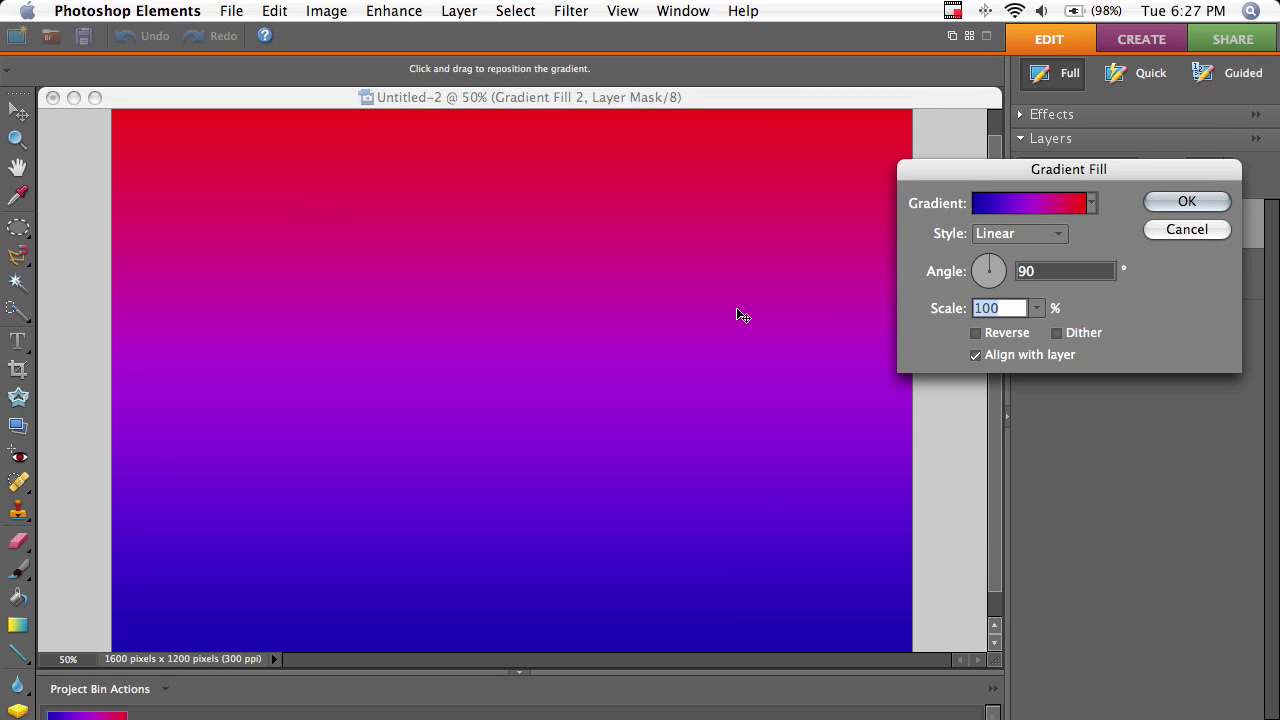
pyautogui.write('21')
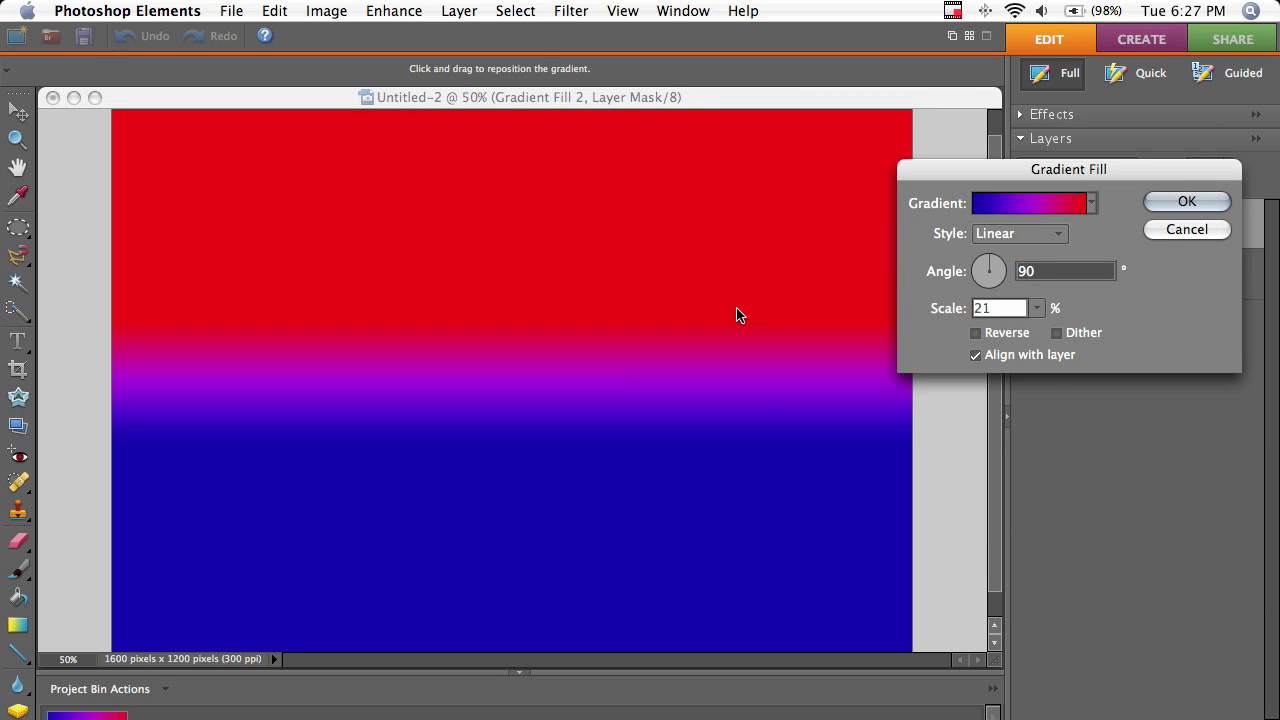
pyautogui.press('Return')
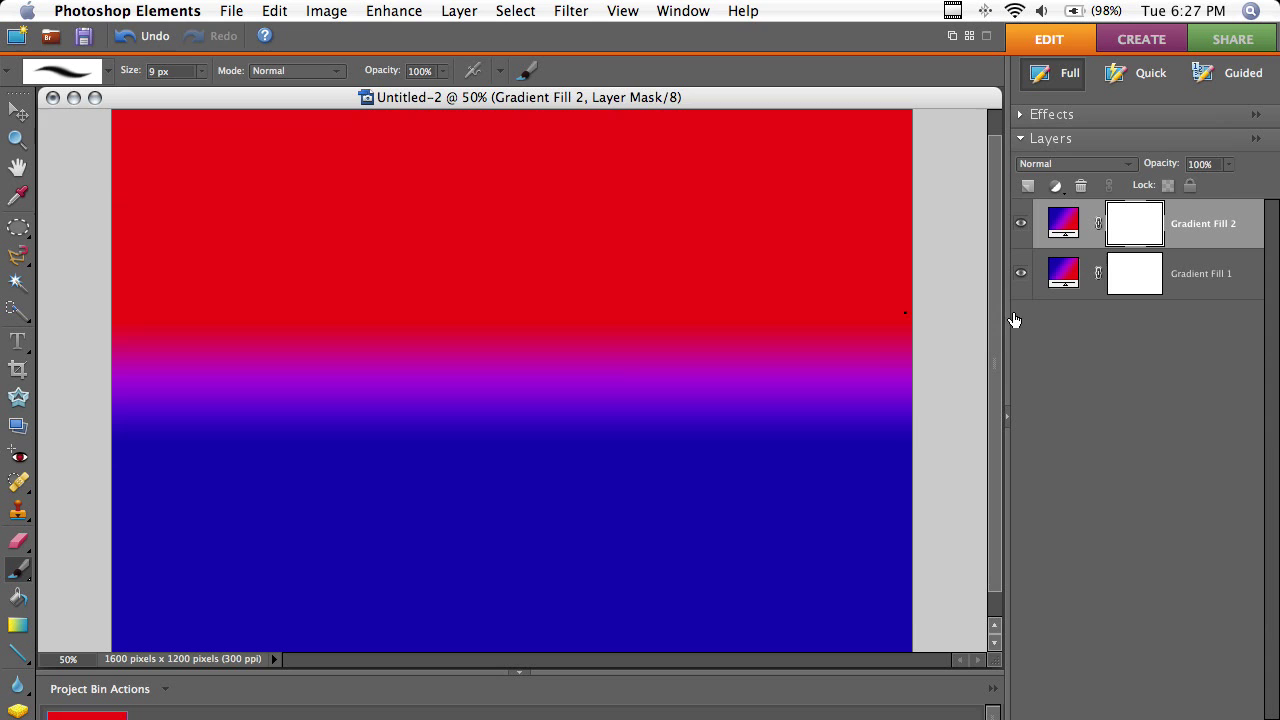
# - Set Gradient Fill 2's blend mode to Pin Light, then select Gradient Fill 1
pyautogui.click(1076, 164)
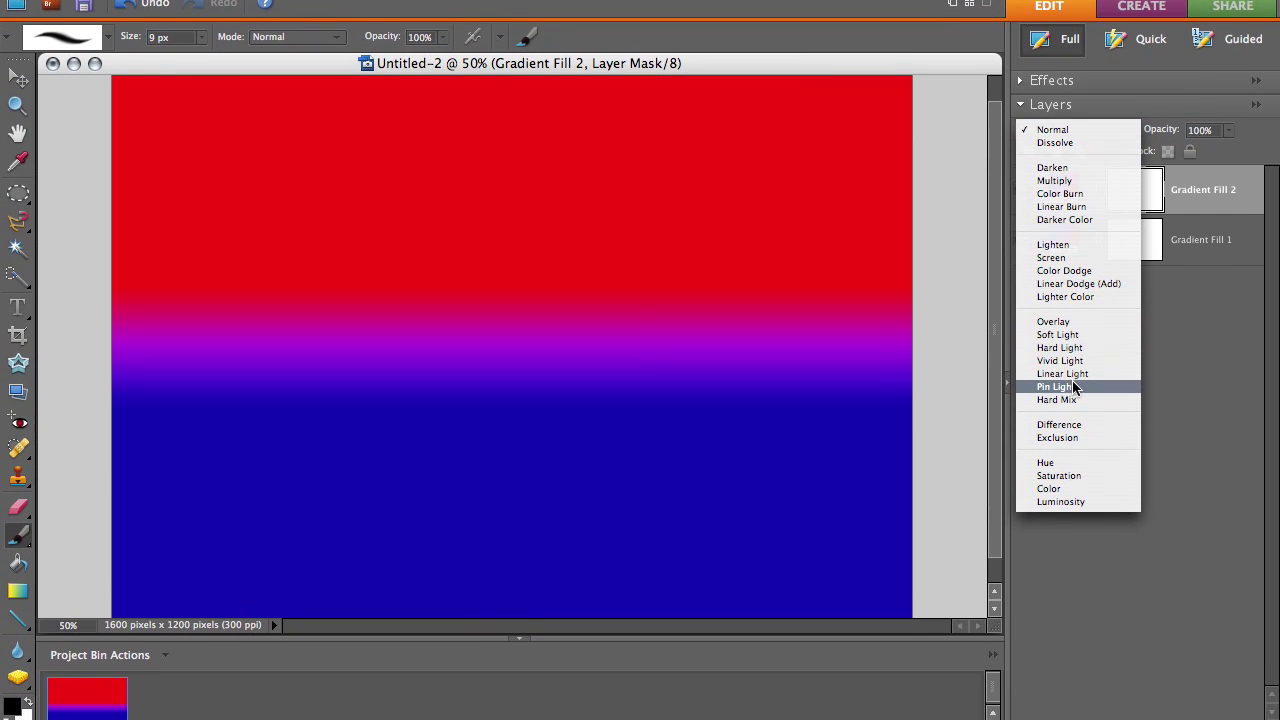
pyautogui.click(1056, 406)
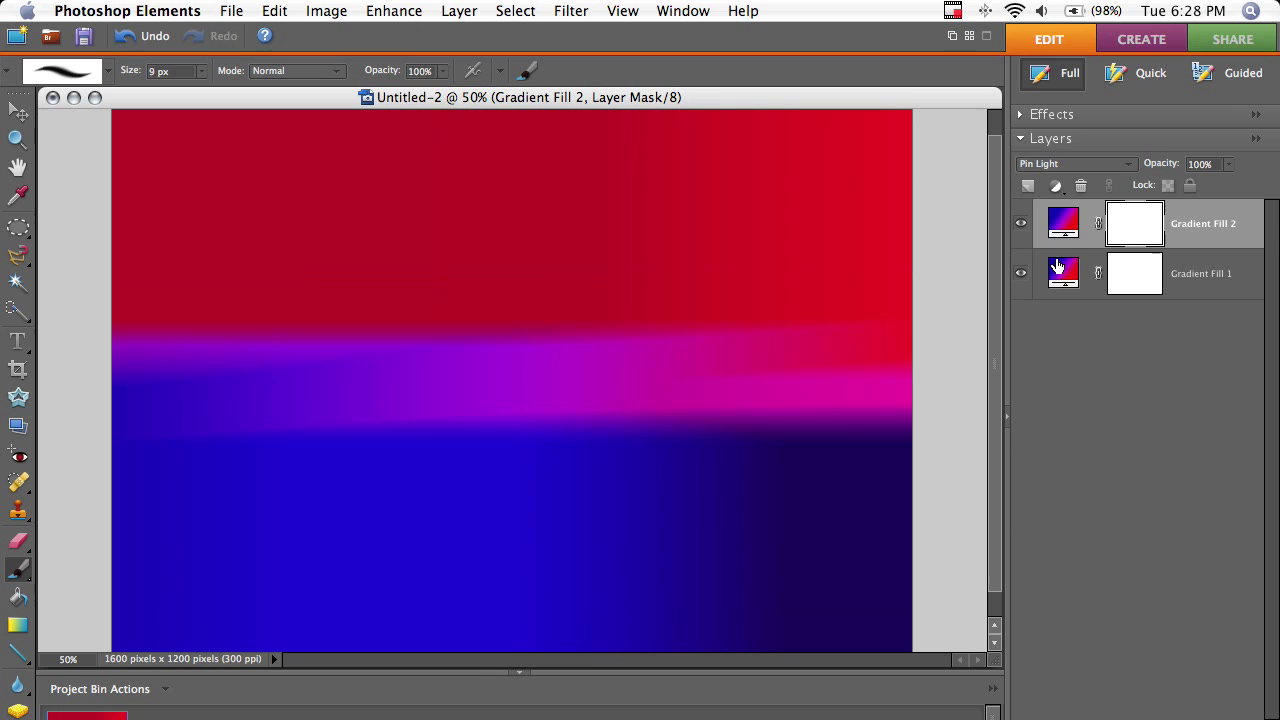
pyautogui.click(1064, 268)
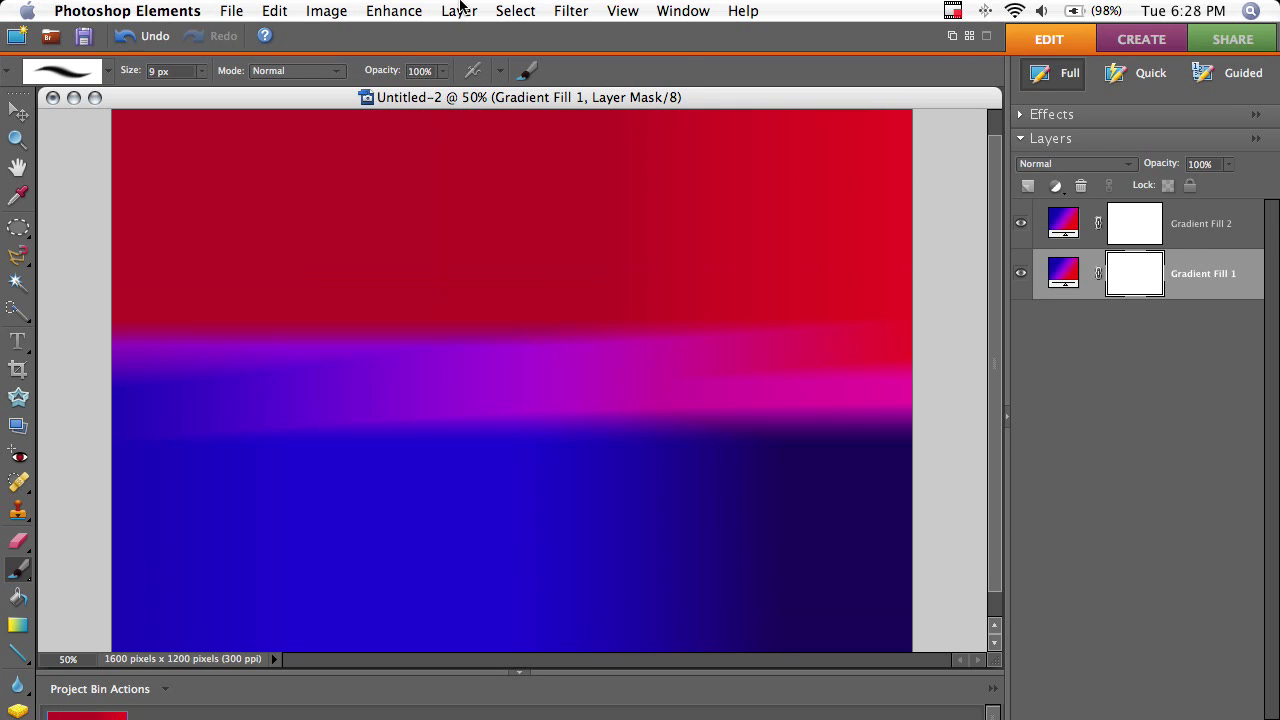
pyautogui.click(459, 10)
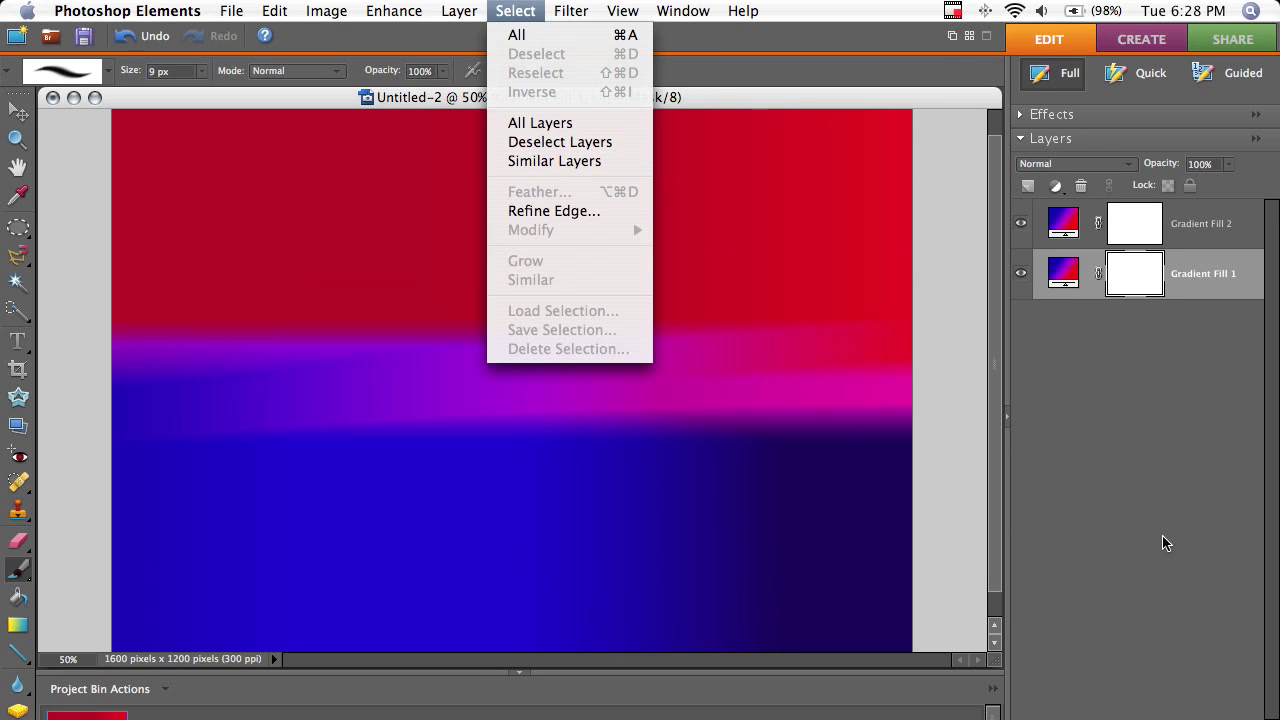
pyautogui.click(1068, 373)
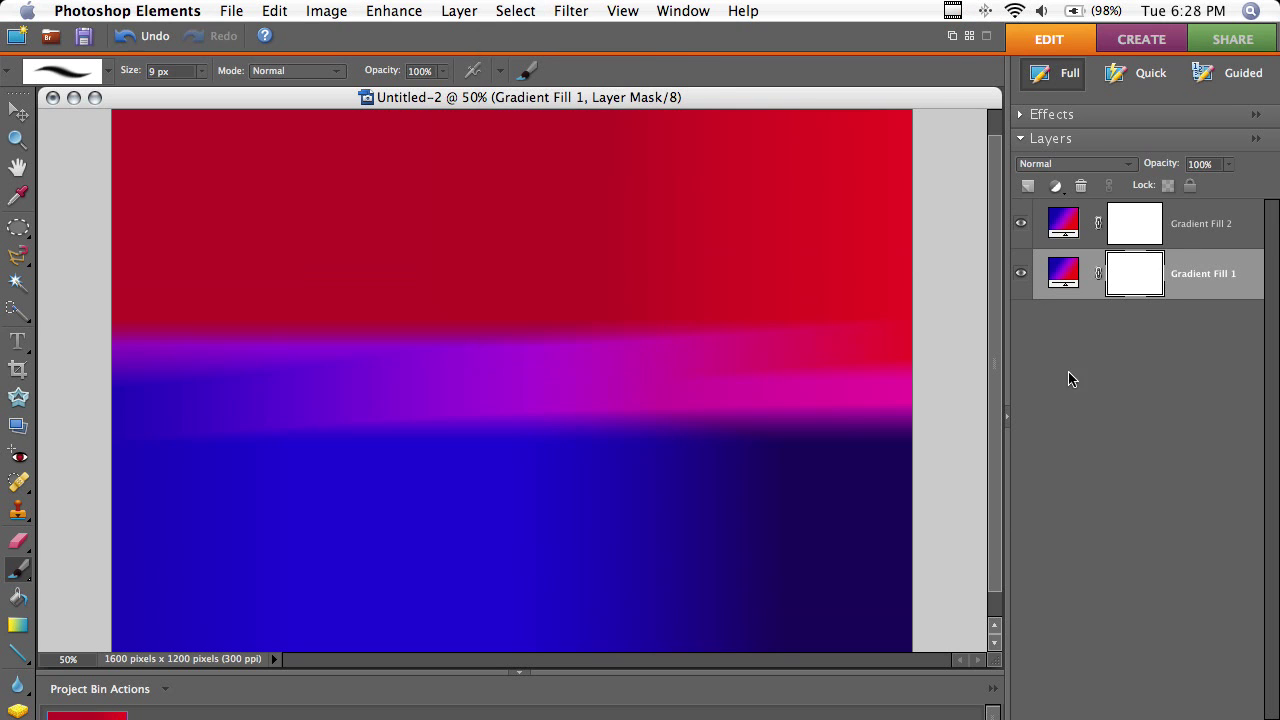
# - Draw a black horizontal line across the canvas middle above Gradient Fill 2
pyautogui.click(1070, 213)
pyautogui.click(17, 652)
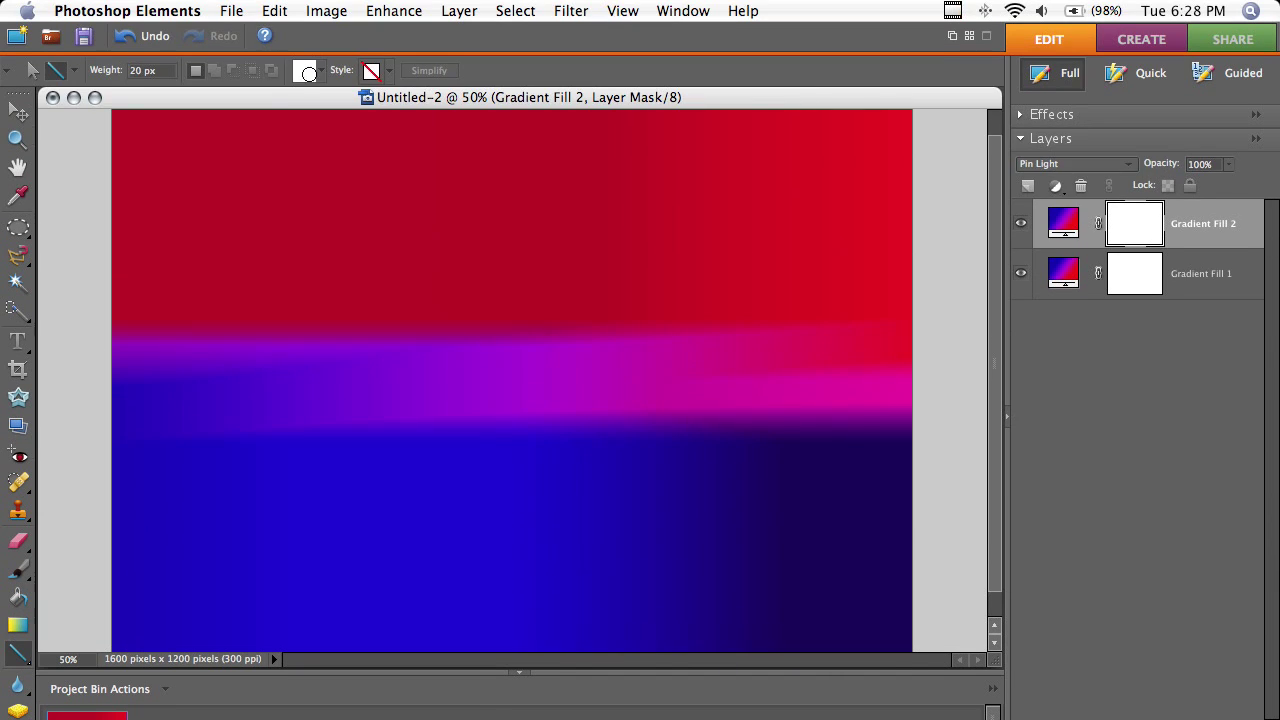
pyautogui.click(310, 74)
pyautogui.moveTo(883, 383); pyautogui.dragTo(583, 606)
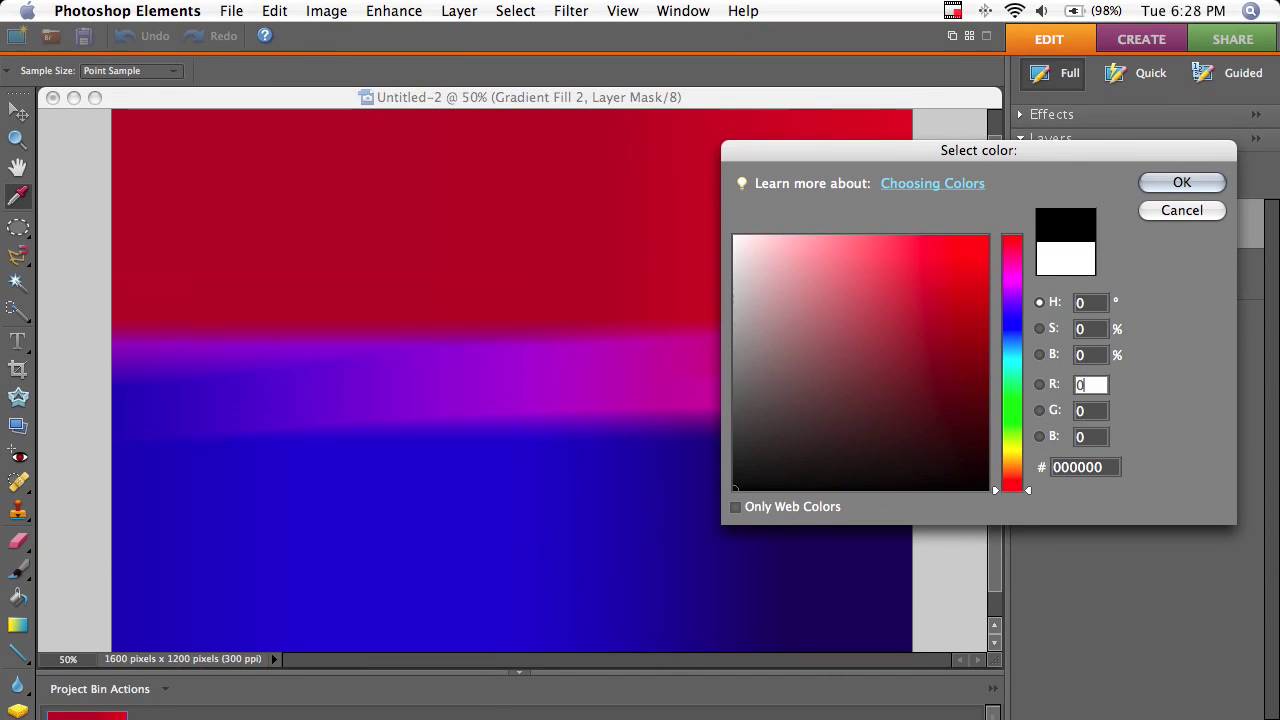
pyautogui.click(1182, 182)
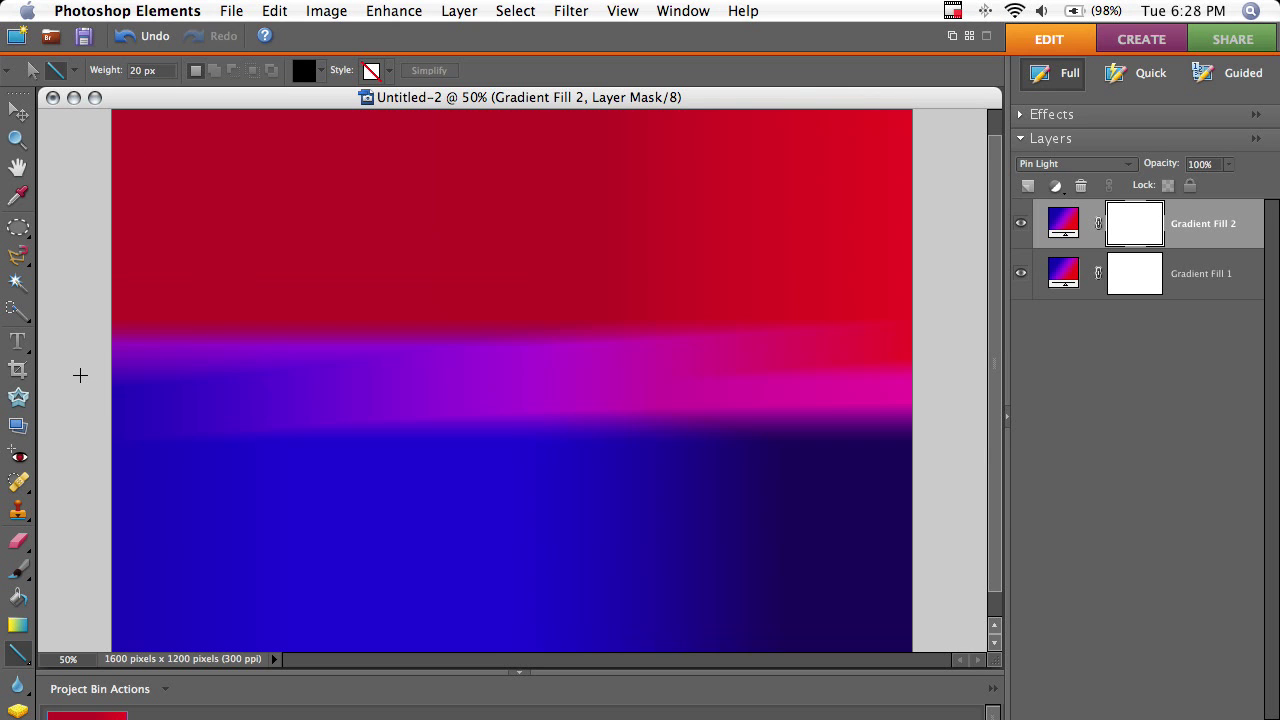
pyautogui.moveTo(155, 376); pyautogui.dragTo(971, 375)
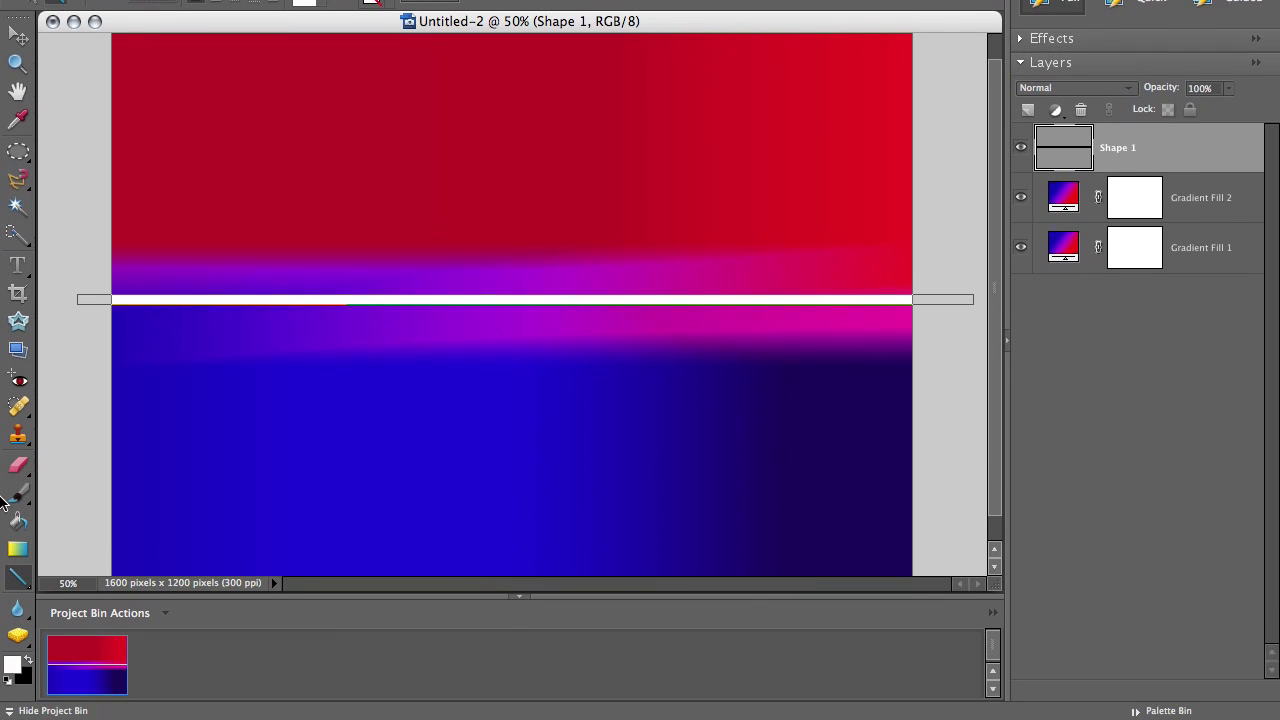
# - Paint-bucket the line black after swapping the colours
pyautogui.click(18, 571)
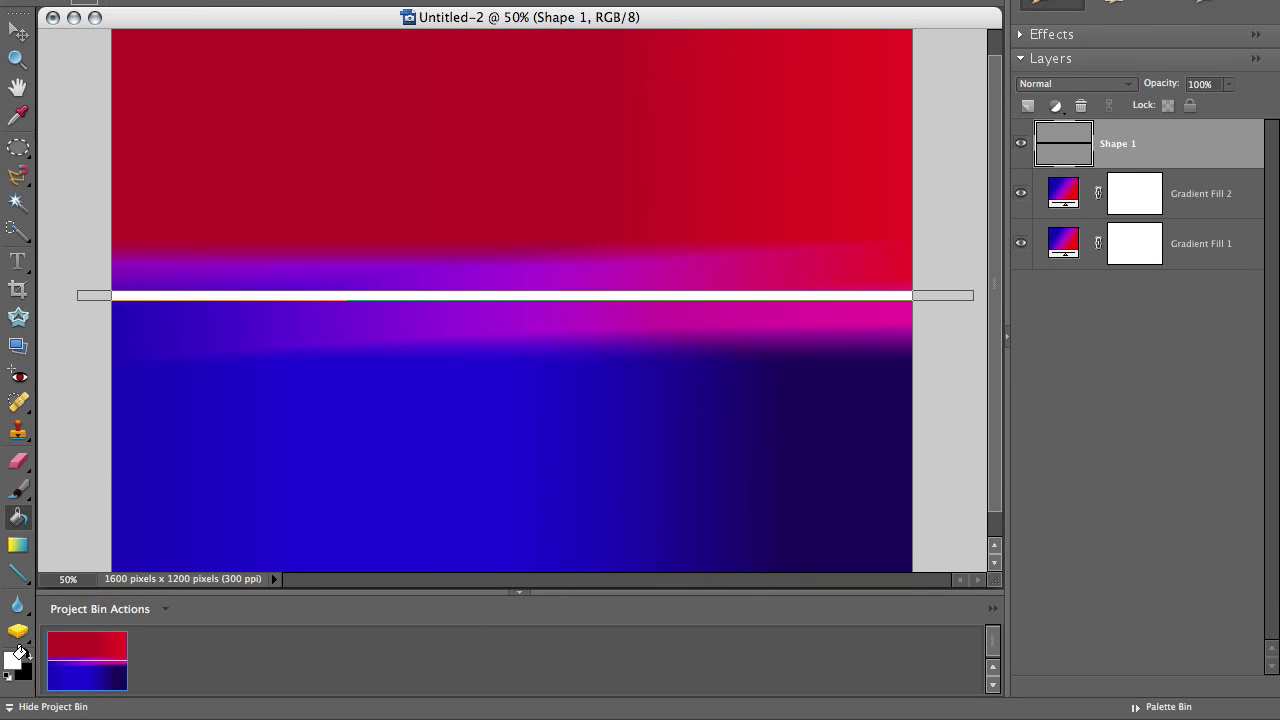
pyautogui.press('x')
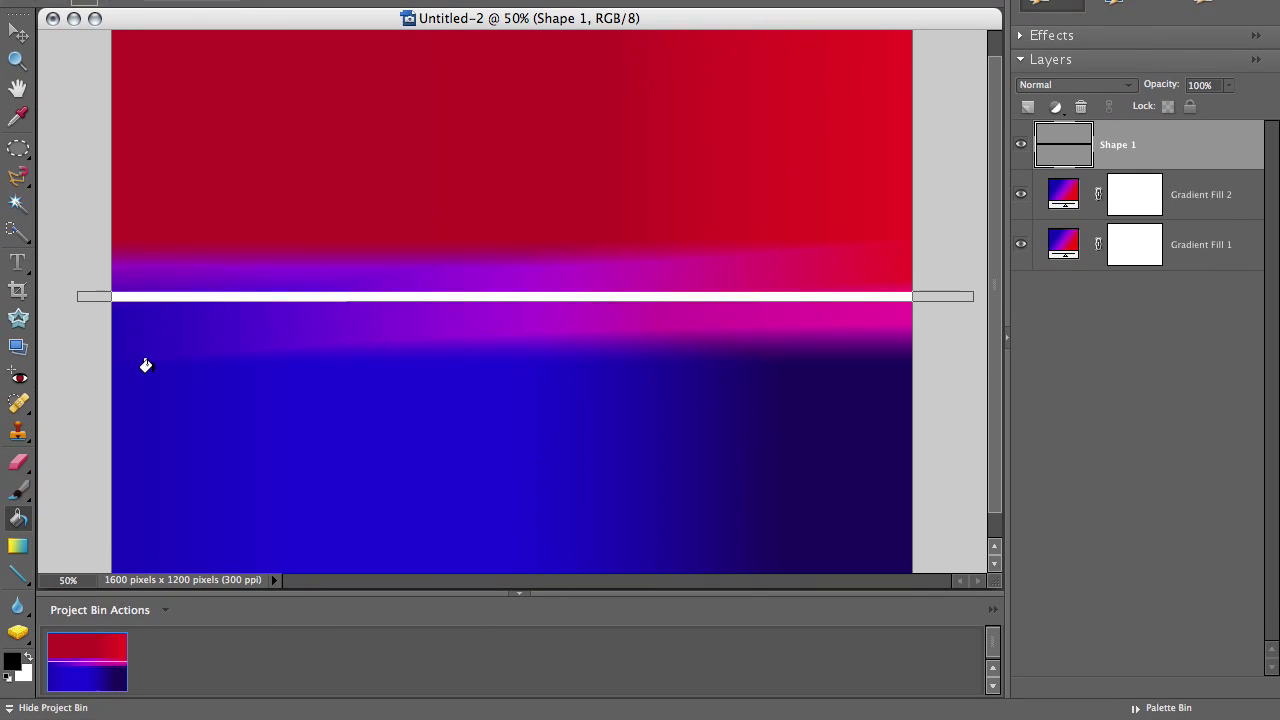
pyautogui.click(144, 318)
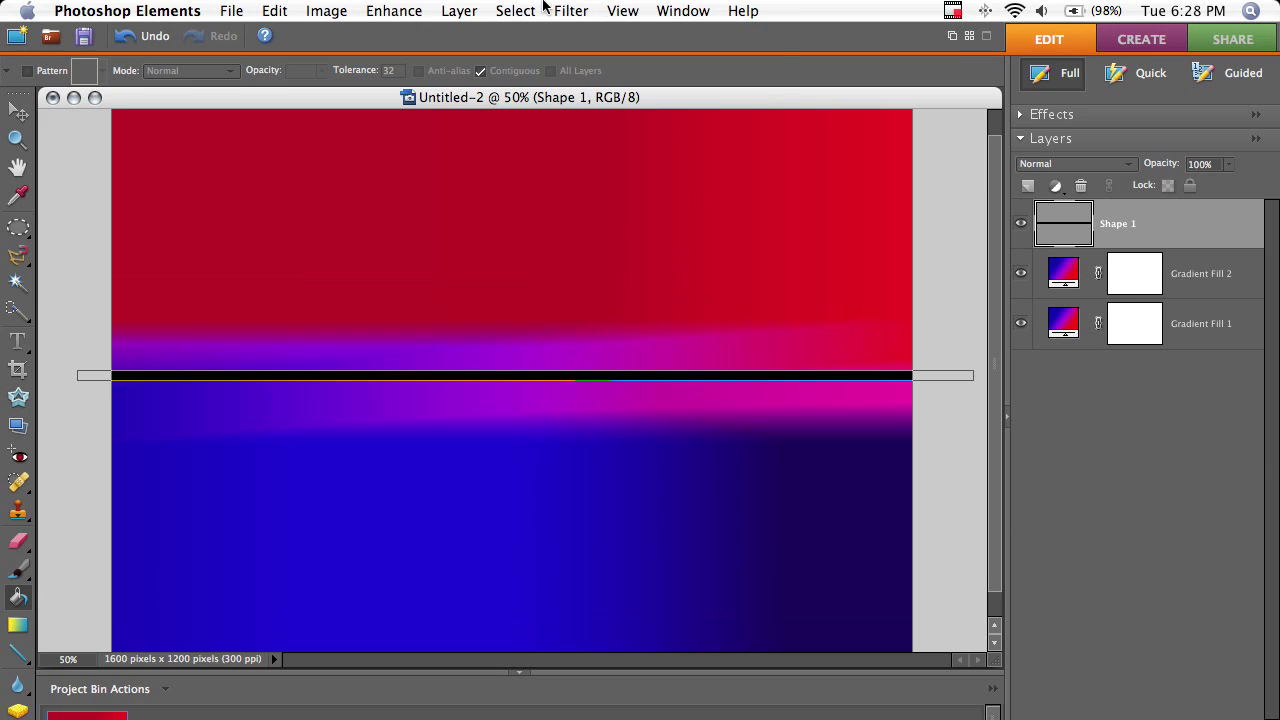
# - Apply a randomized Wave filter (wavelength 21–117, amplitude 17–49) to the simplified line
pyautogui.click(552, 9)
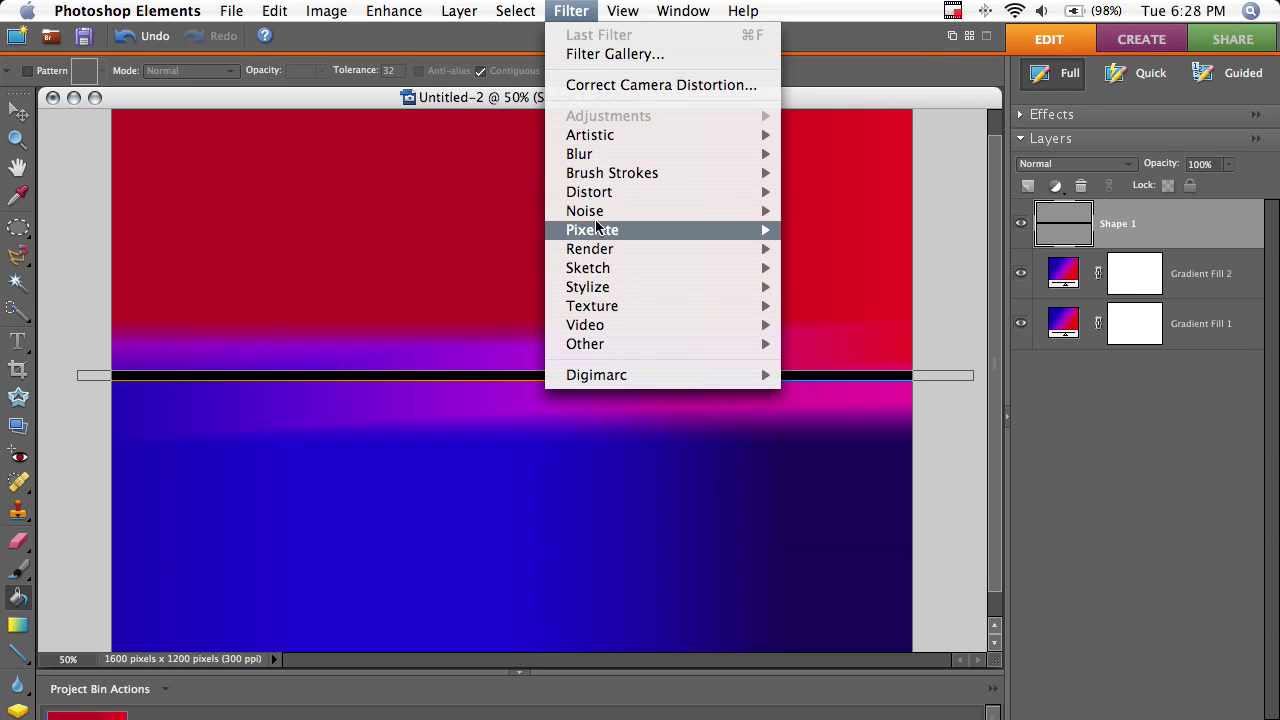
pyautogui.moveTo(640, 192)
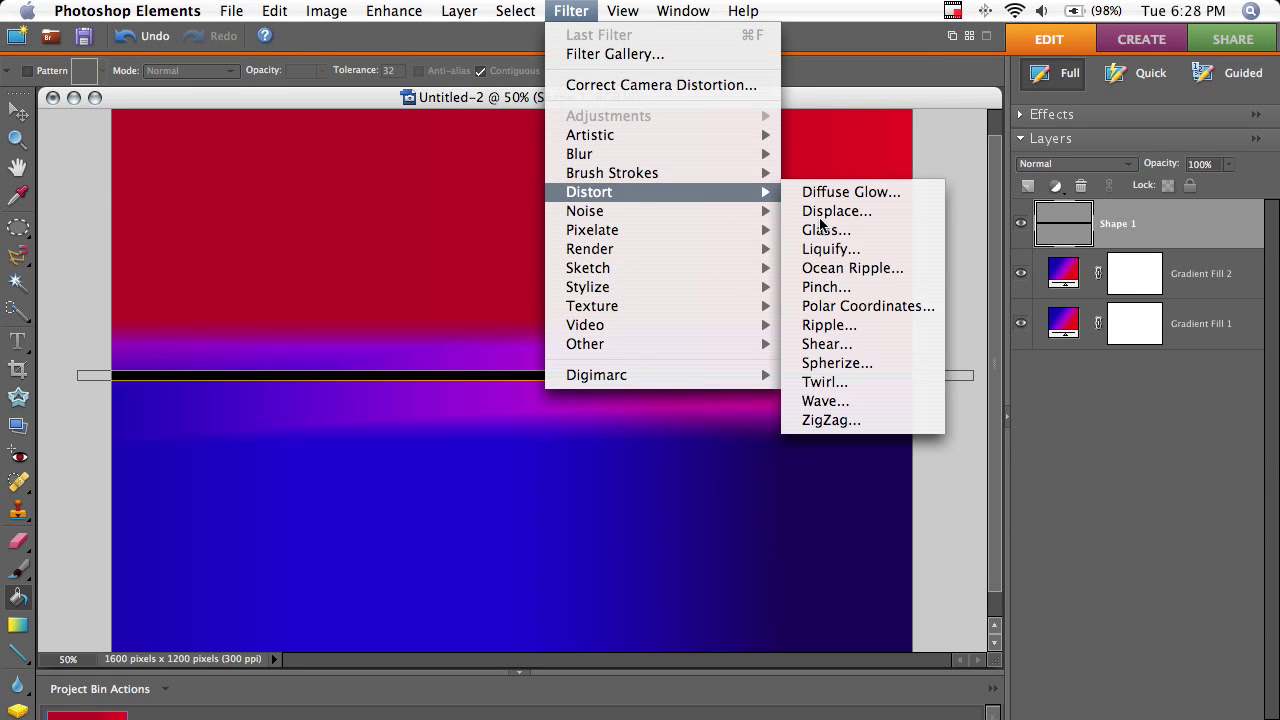
pyautogui.click(864, 401)
pyautogui.click(697, 339)
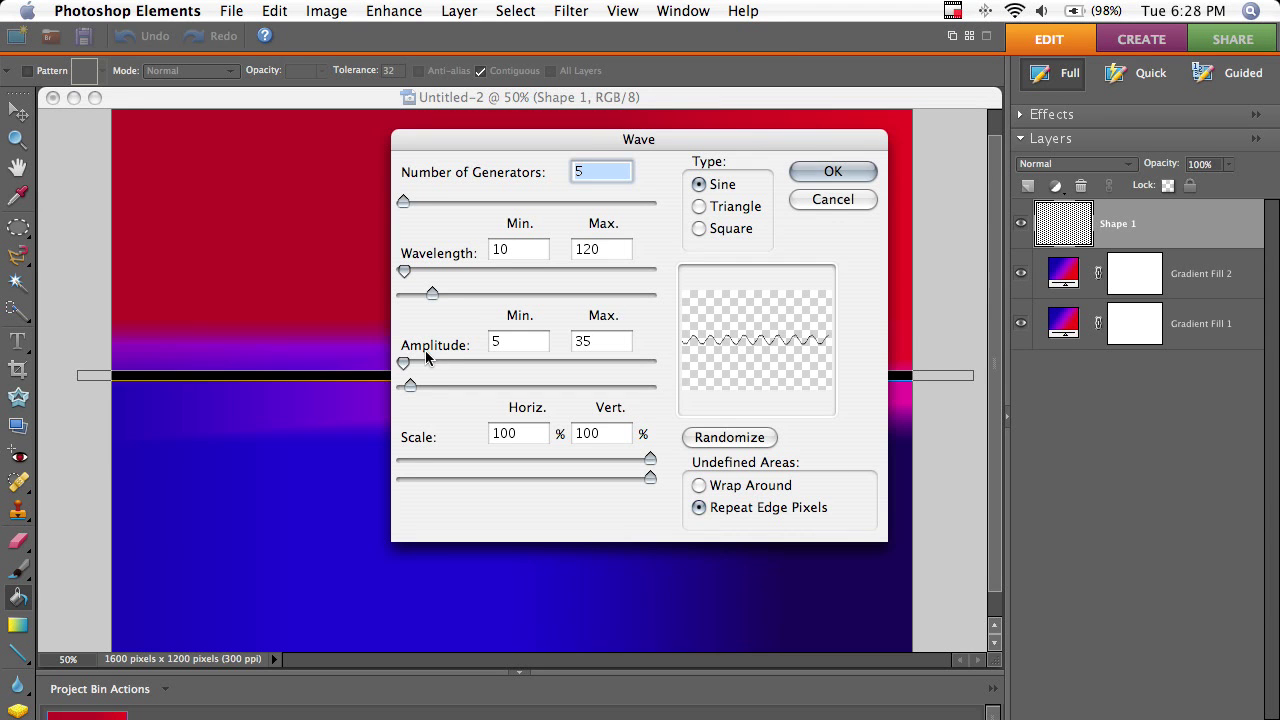
pyautogui.moveTo(433, 295); pyautogui.dragTo(407, 274)
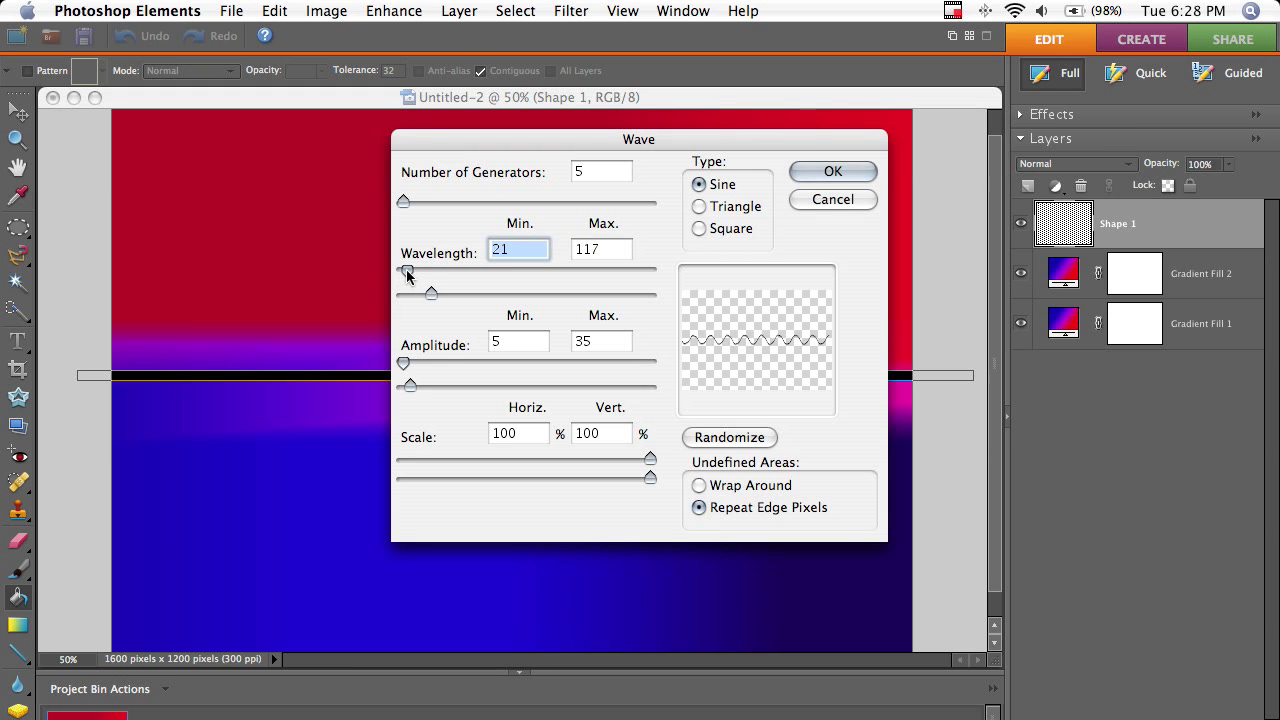
pyautogui.click(408, 365)
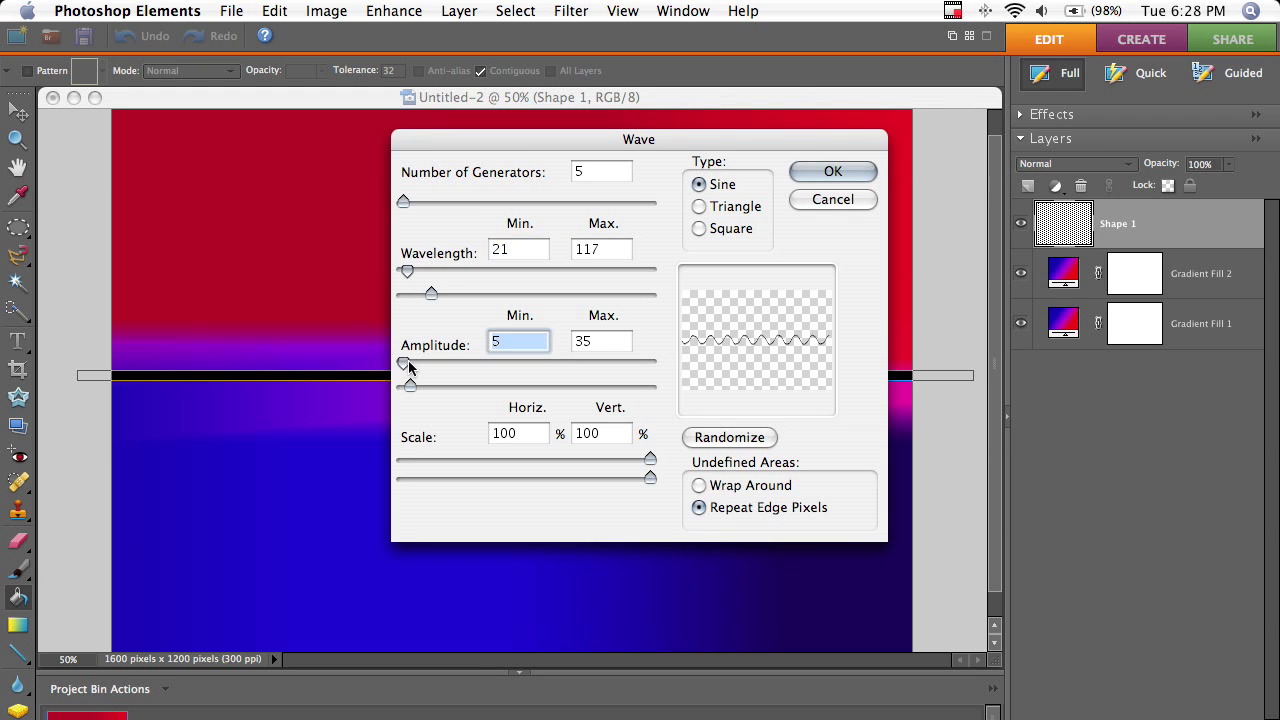
pyautogui.moveTo(408, 368); pyautogui.dragTo(414, 372)
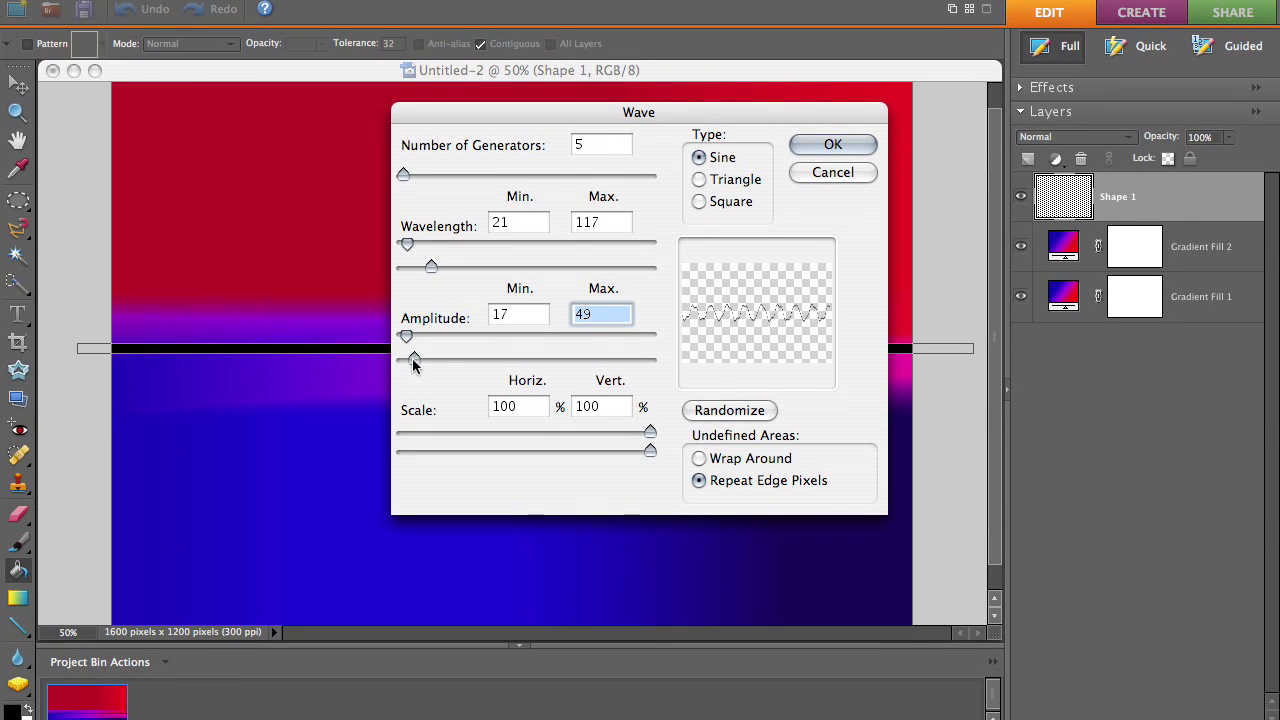
pyautogui.click(406, 334)
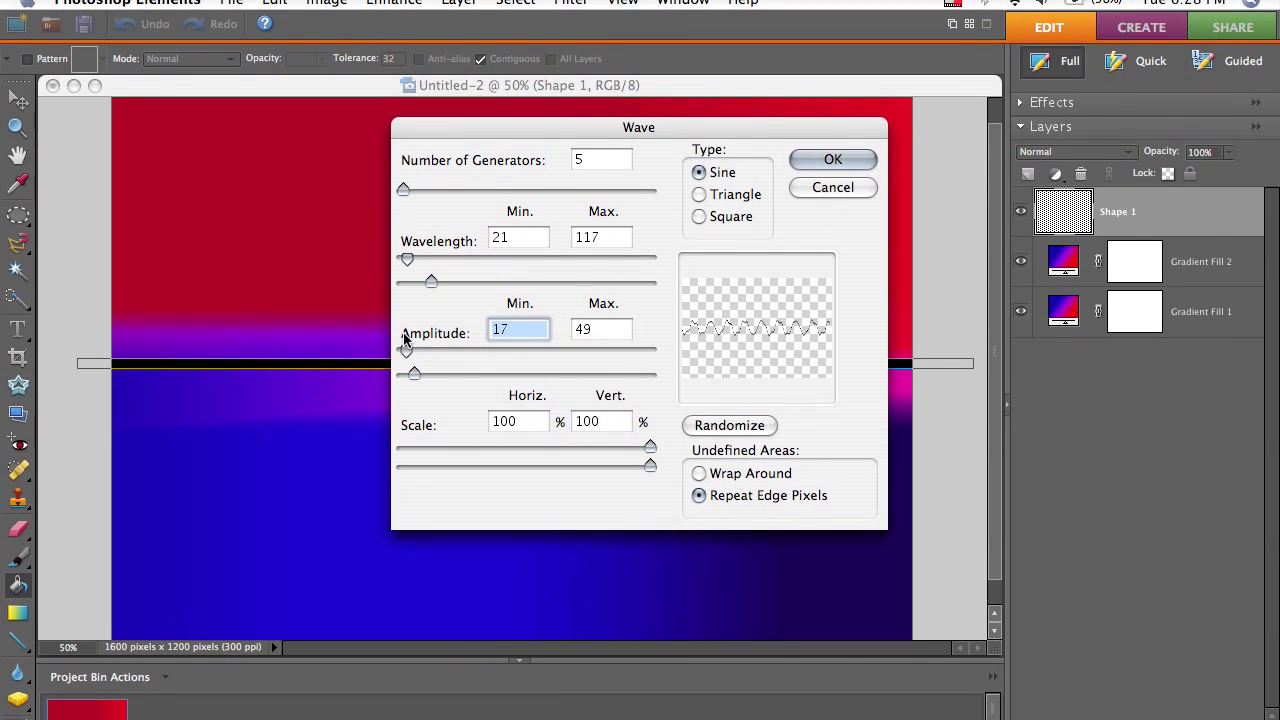
pyautogui.click(737, 428)
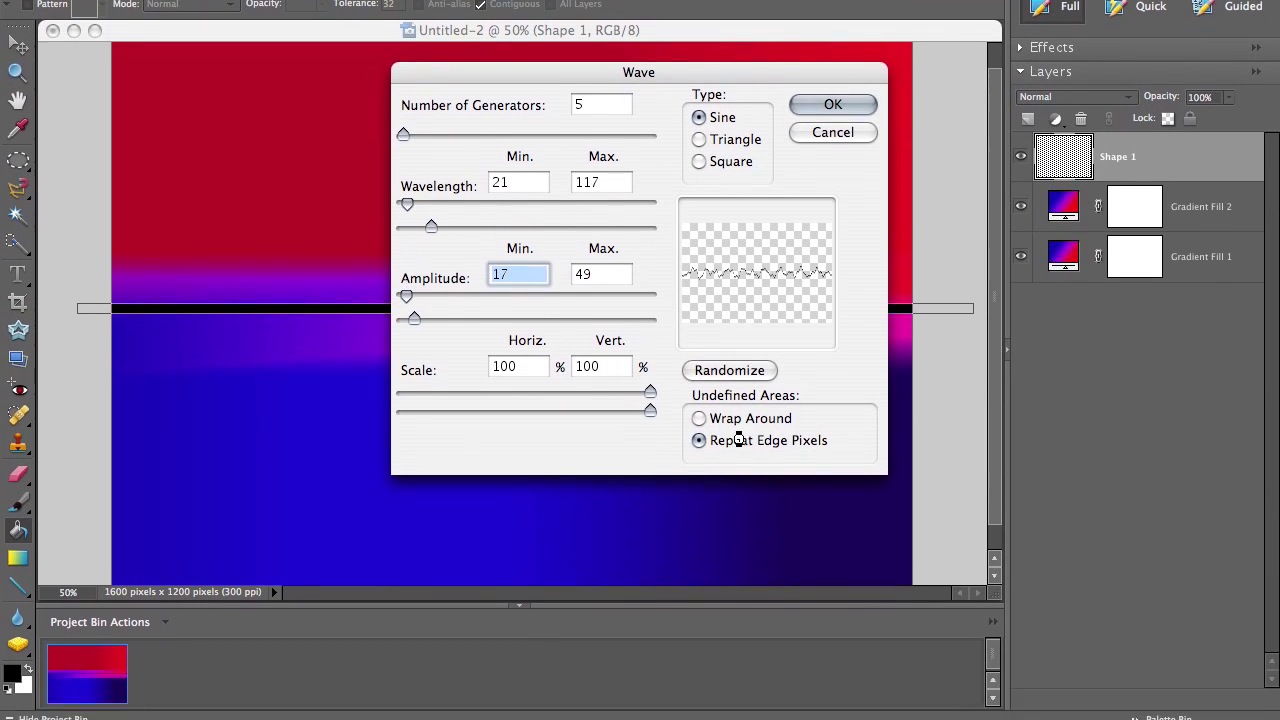
pyautogui.click(833, 104)
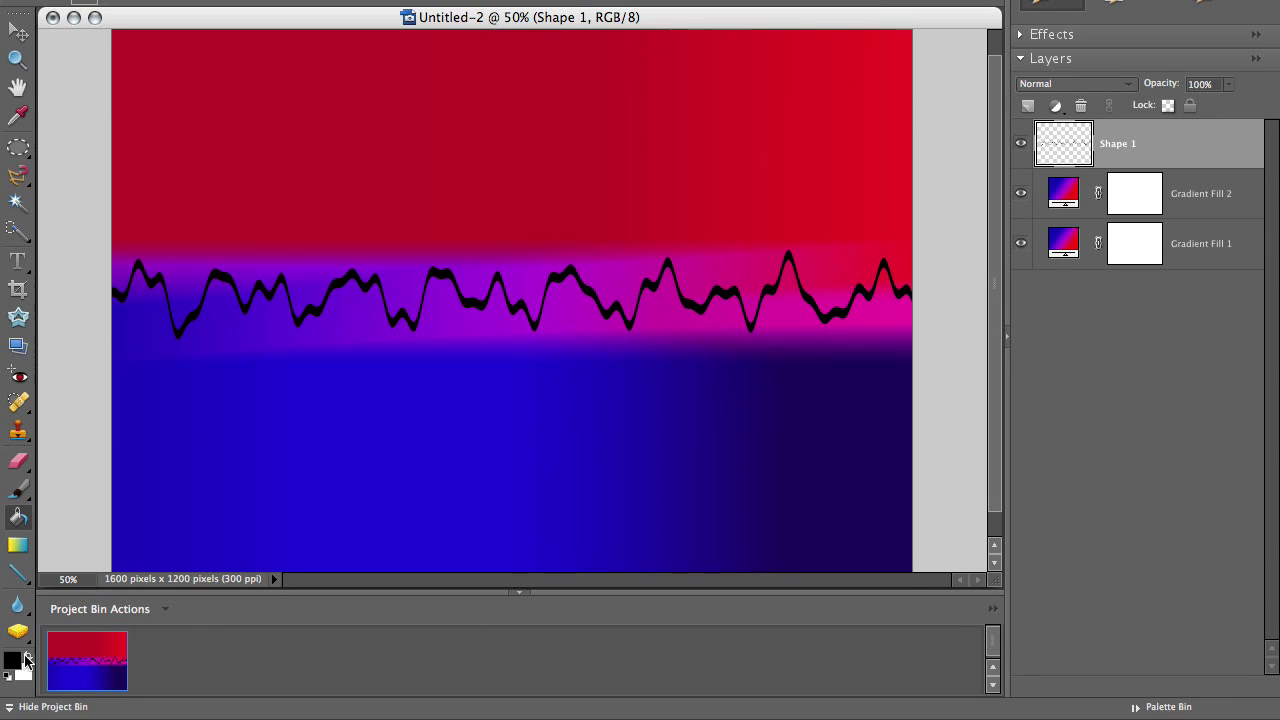
# - Fill the wave white and duplicate the Shape 1 layer as Shape 1 copy
pyautogui.click(27, 657)
pyautogui.click(194, 403)
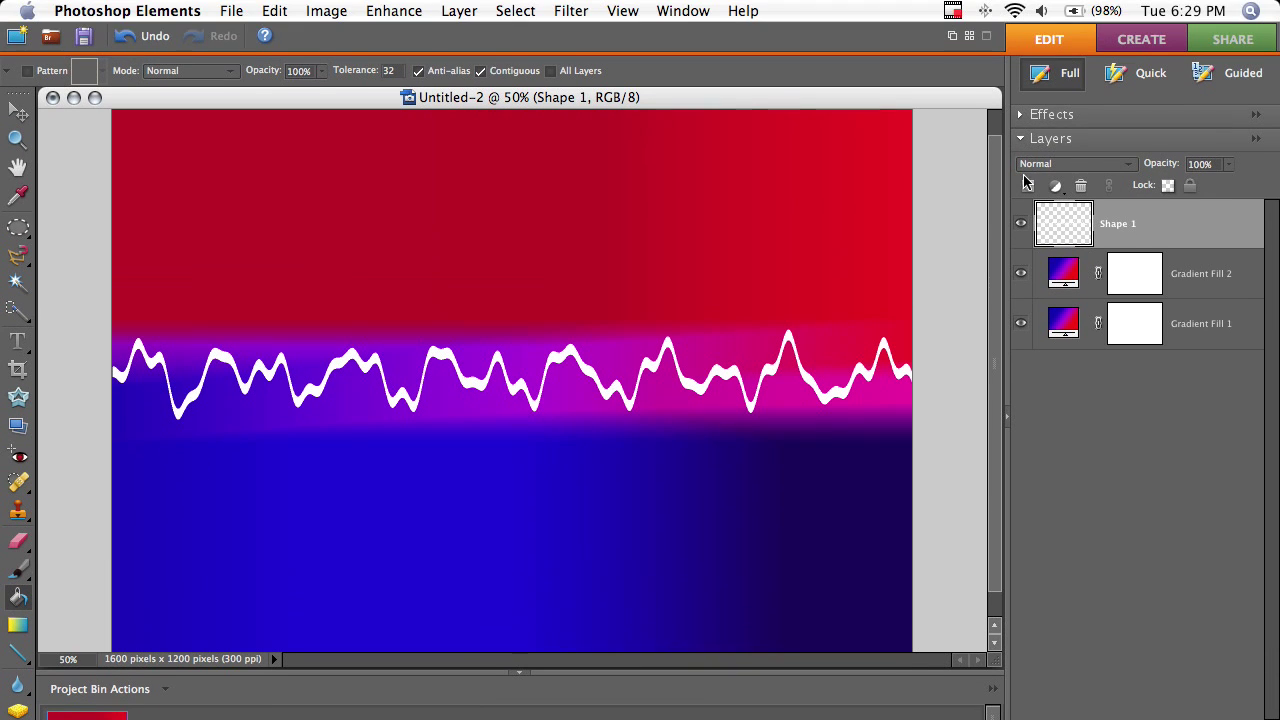
pyautogui.rightClick(1080, 218)
pyautogui.click(1105, 257)
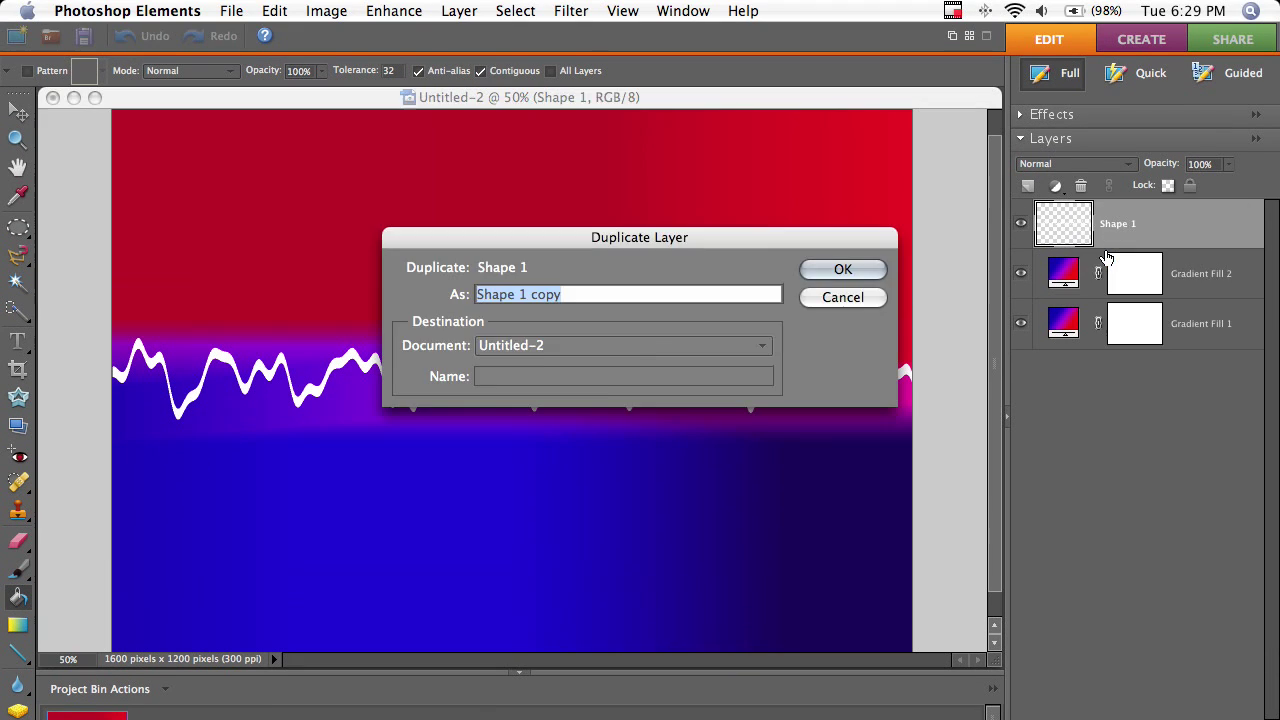
pyautogui.press('Return')
# - Apply a 13.2 px Gaussian Blur to the lower Shape 1 layer
pyautogui.click(1076, 268)
pyautogui.click(571, 11)
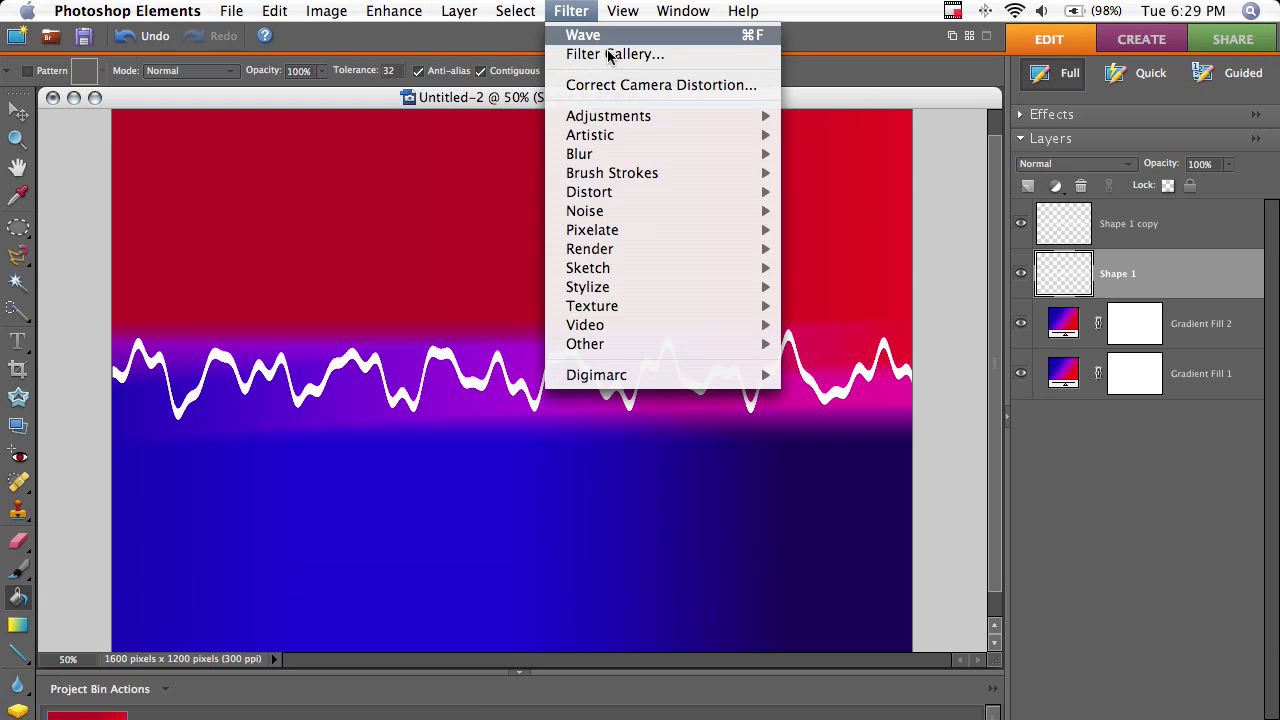
pyautogui.moveTo(627, 153)
pyautogui.click(840, 211)
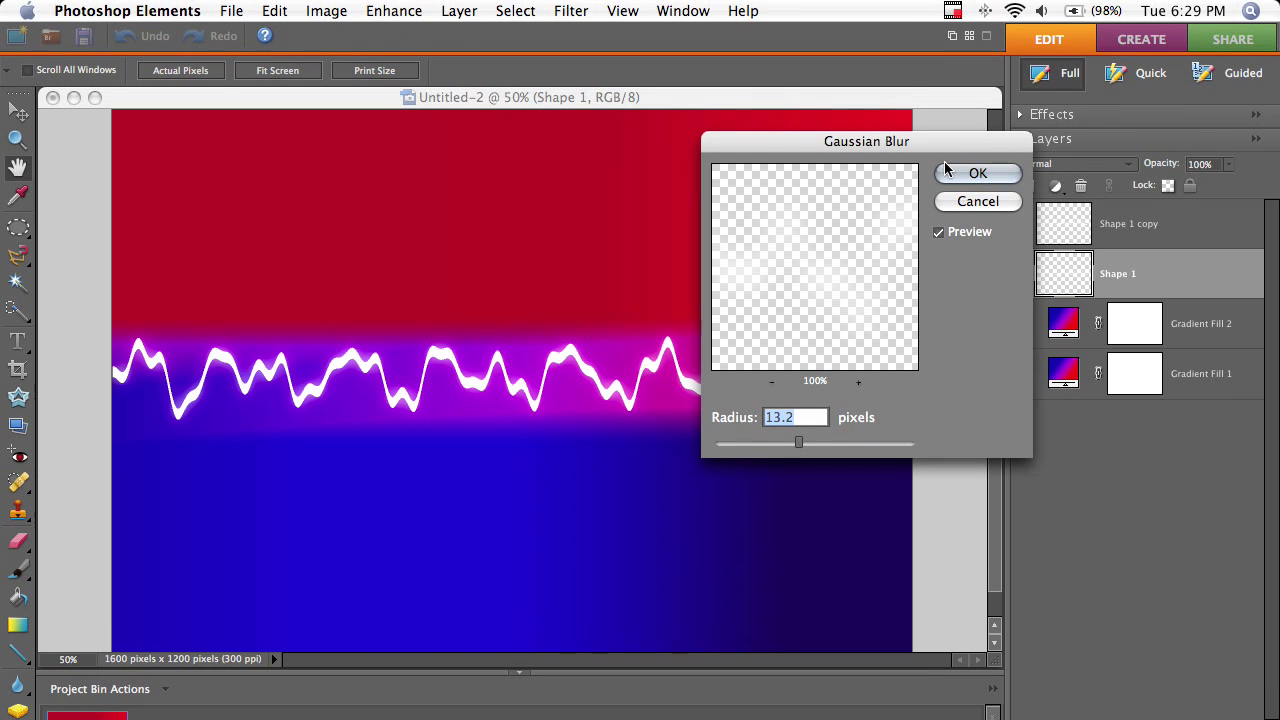
pyautogui.click(979, 174)
pyautogui.press('k')
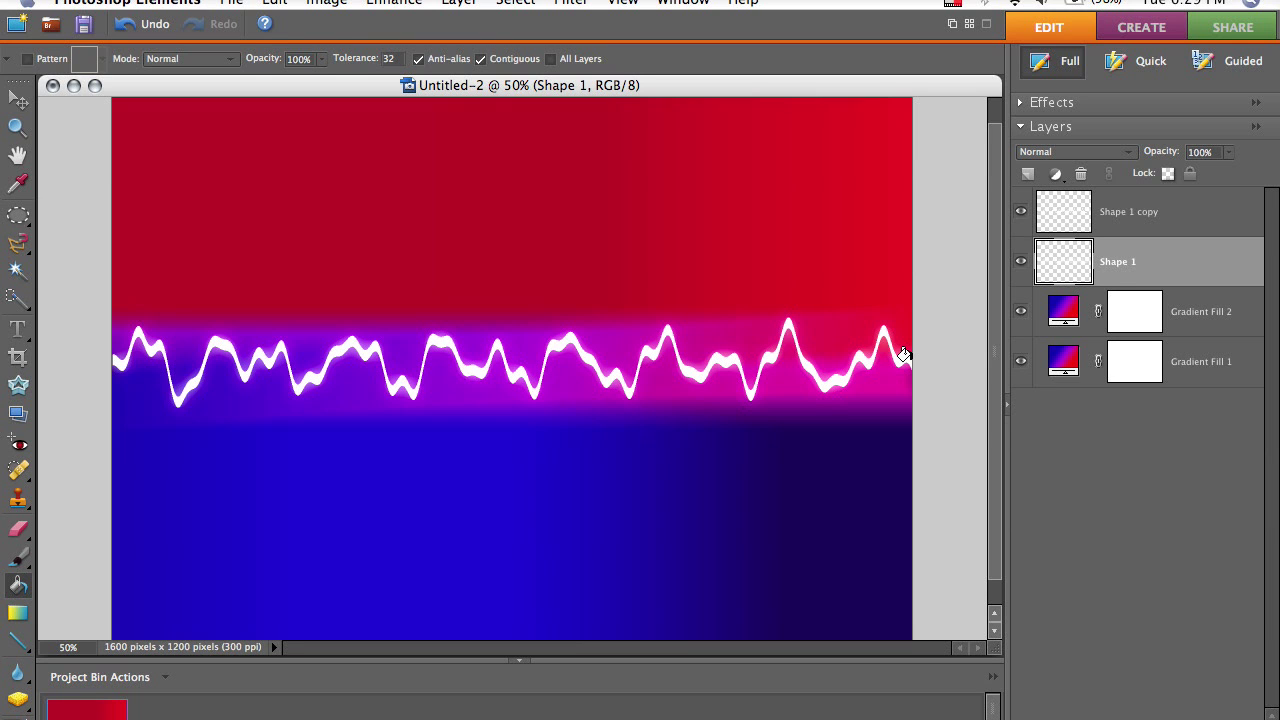
# - Add a Pattern Fill 1 layer using the small dot pattern directly above Gradient Fill 1
pyautogui.click(1063, 364)
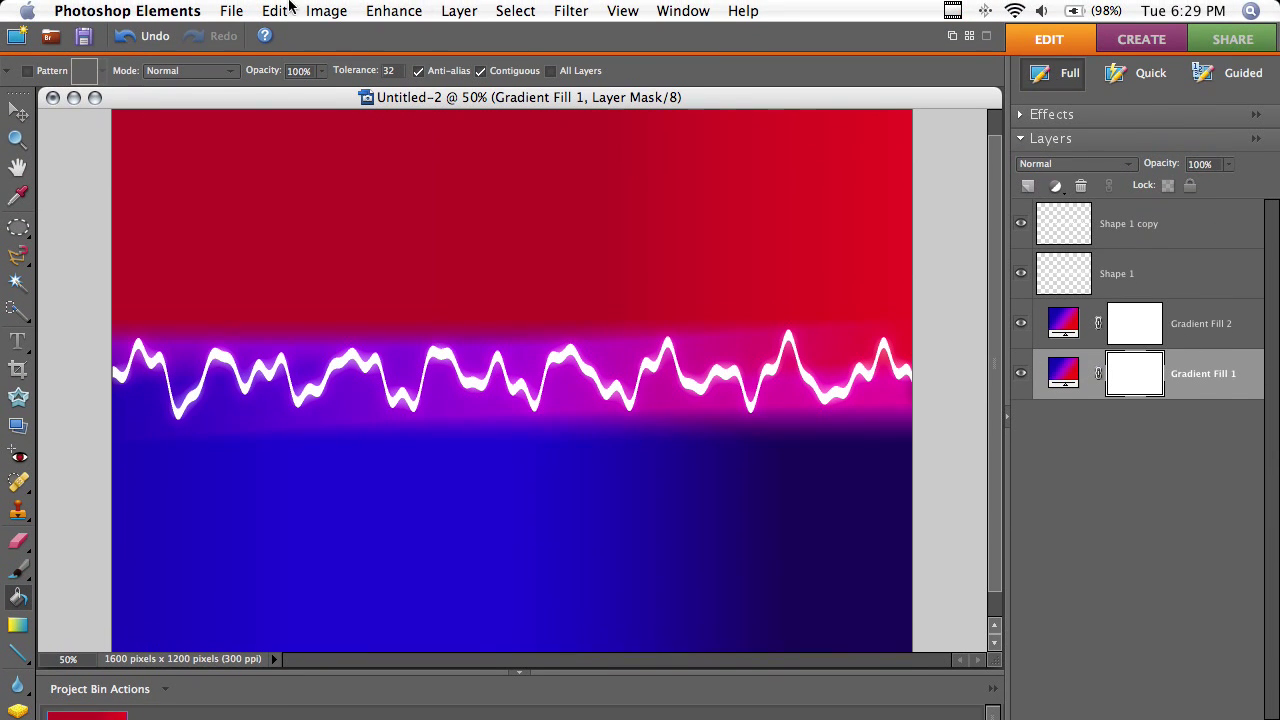
pyautogui.click(459, 10)
pyautogui.moveTo(600, 153)
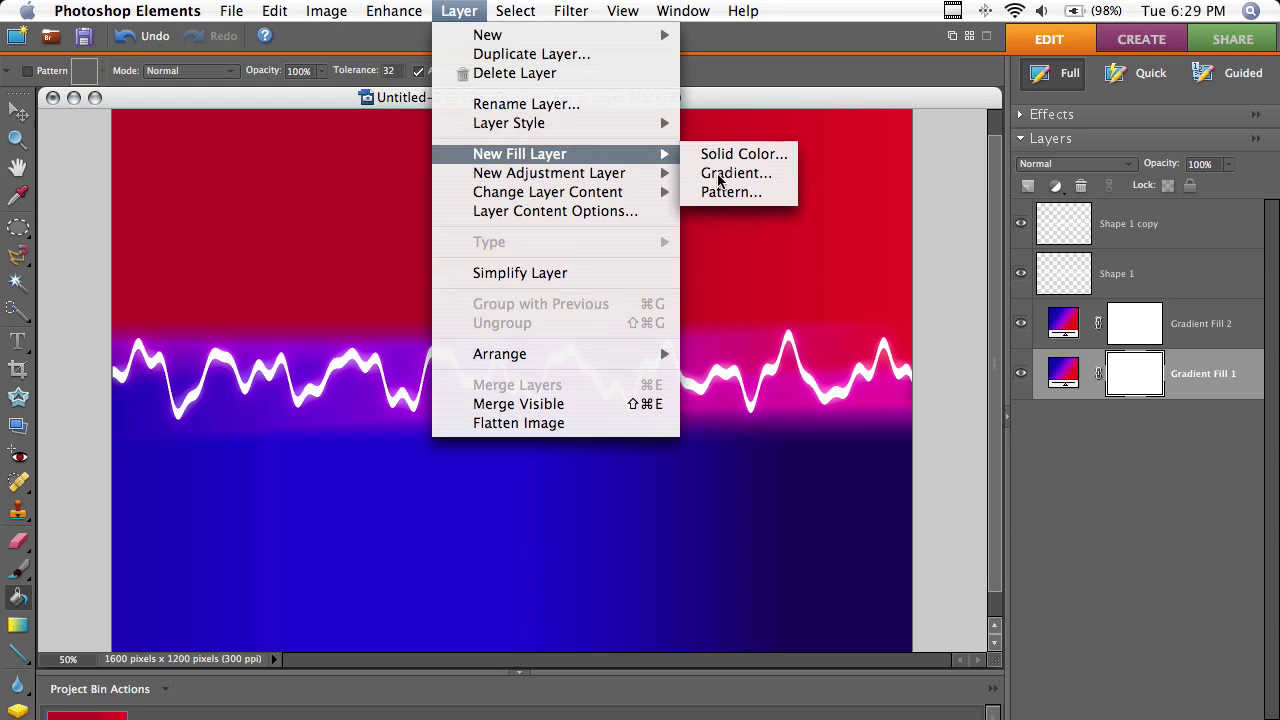
pyautogui.click(731, 192)
pyautogui.click(822, 289)
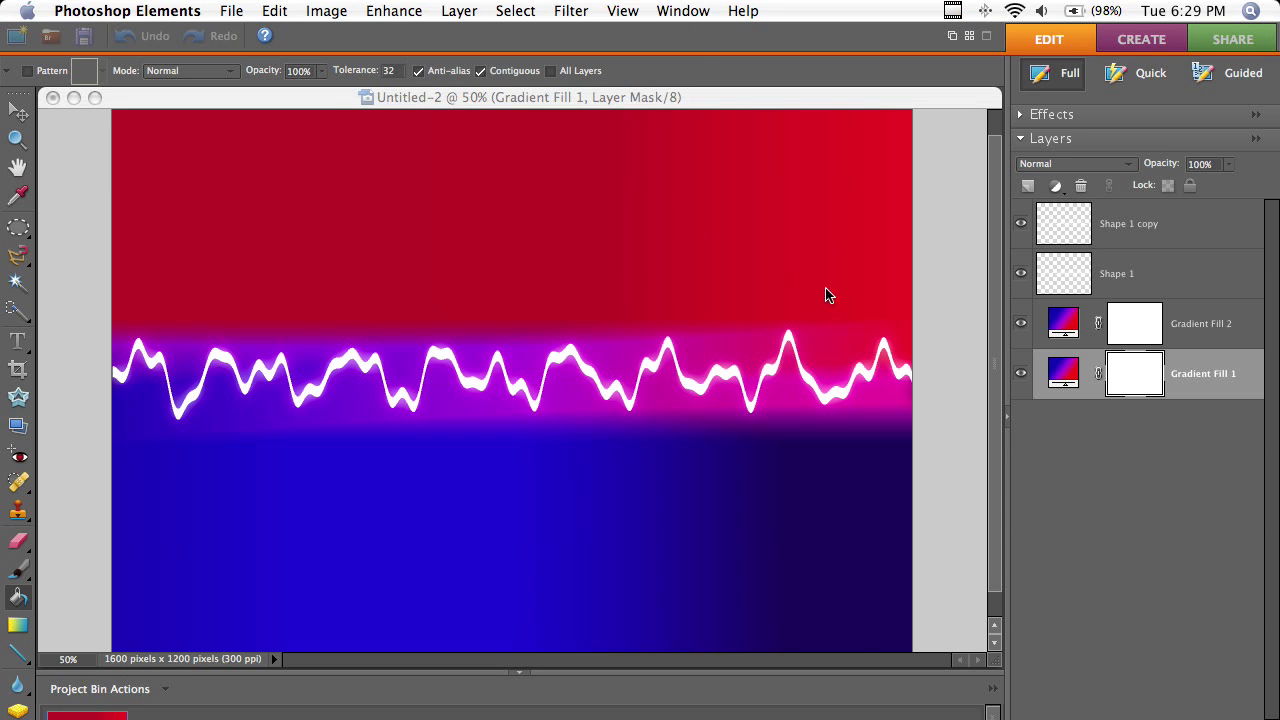
pyautogui.click(281, 200)
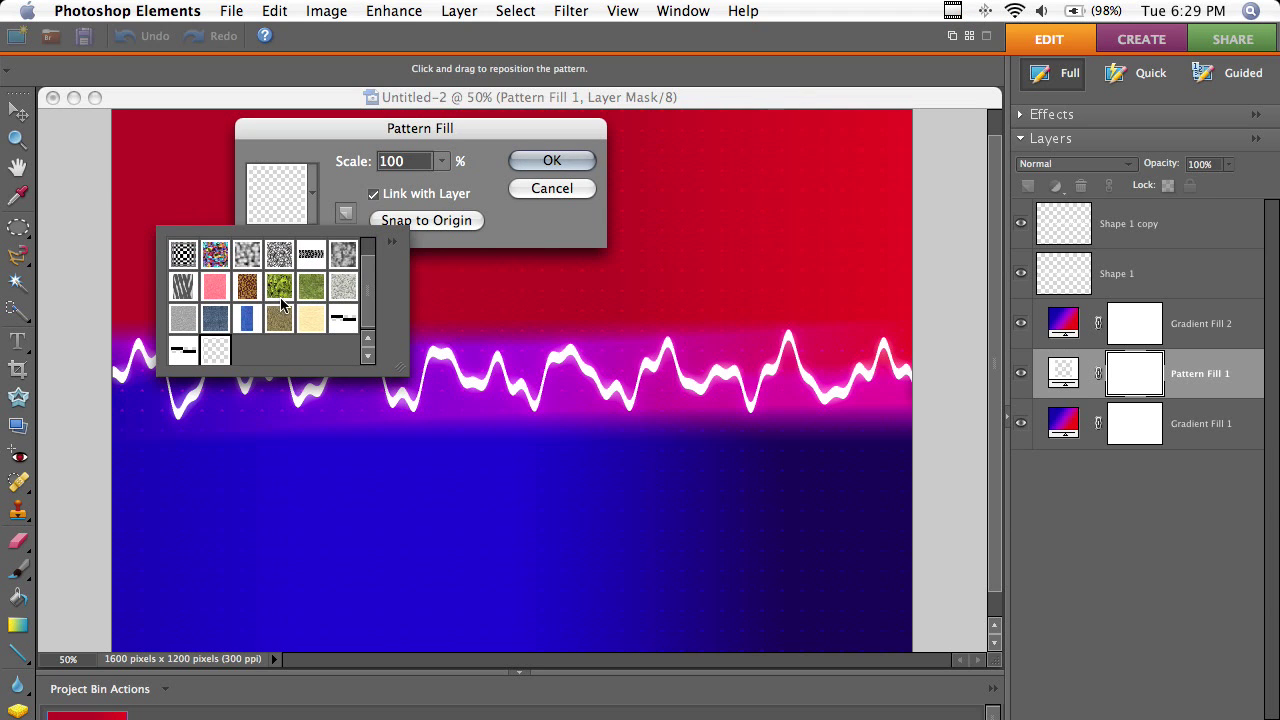
pyautogui.click(491, 194)
pyautogui.click(523, 160)
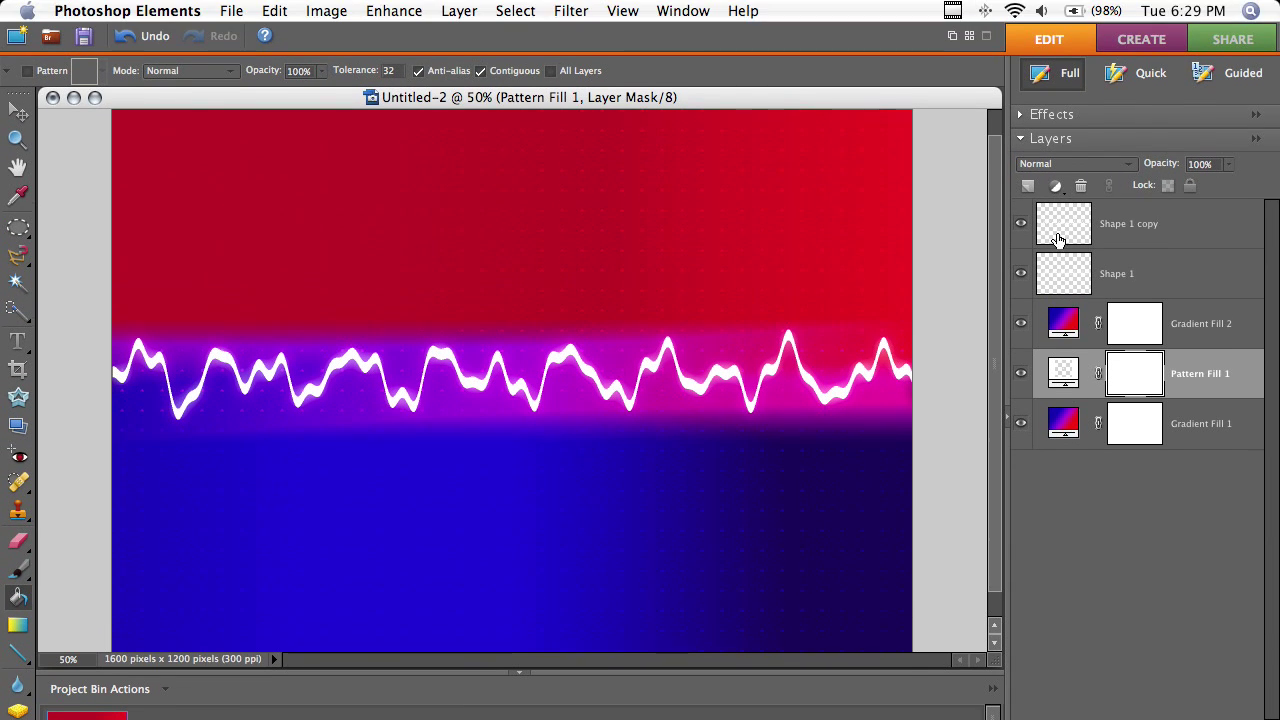
# - Load the Shape 1 copy wave outline as a selection and paint its mask area with a 600 px brush
pyautogui.click(1058, 240)
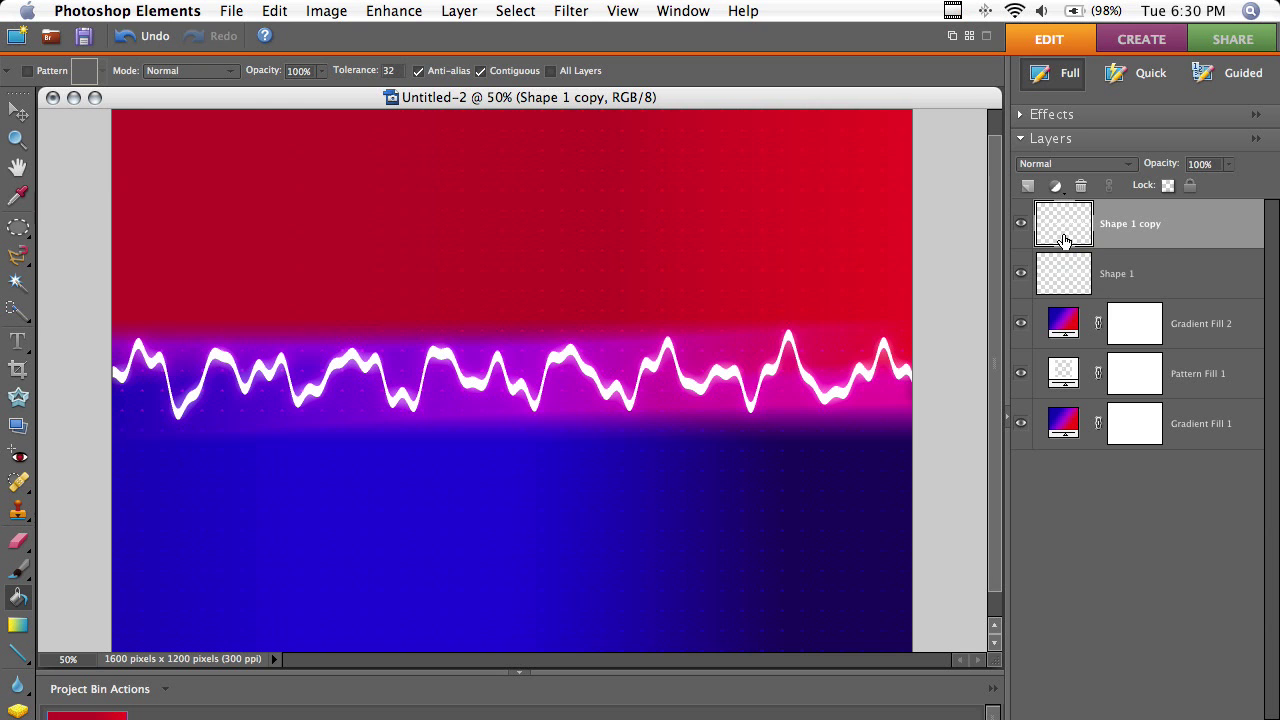
pyautogui.keyDown('super'); pyautogui.click(1064, 240); pyautogui.keyUp('super')
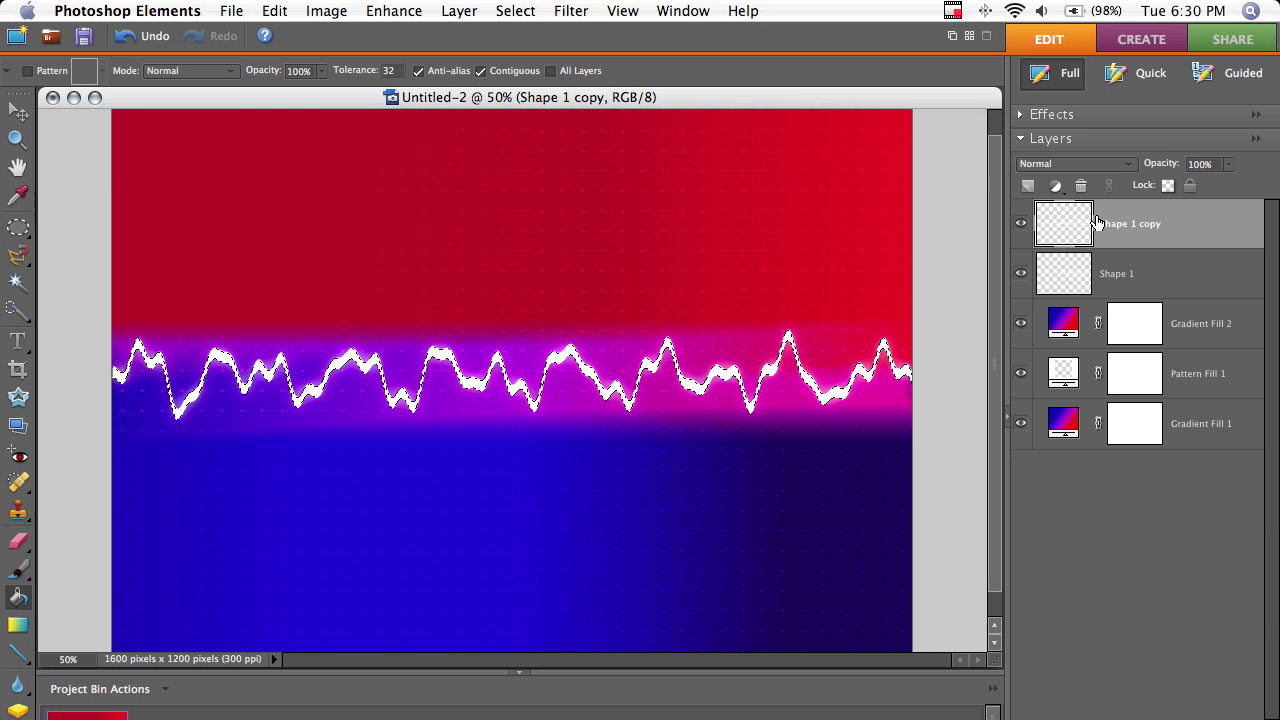
pyautogui.click(1064, 374)
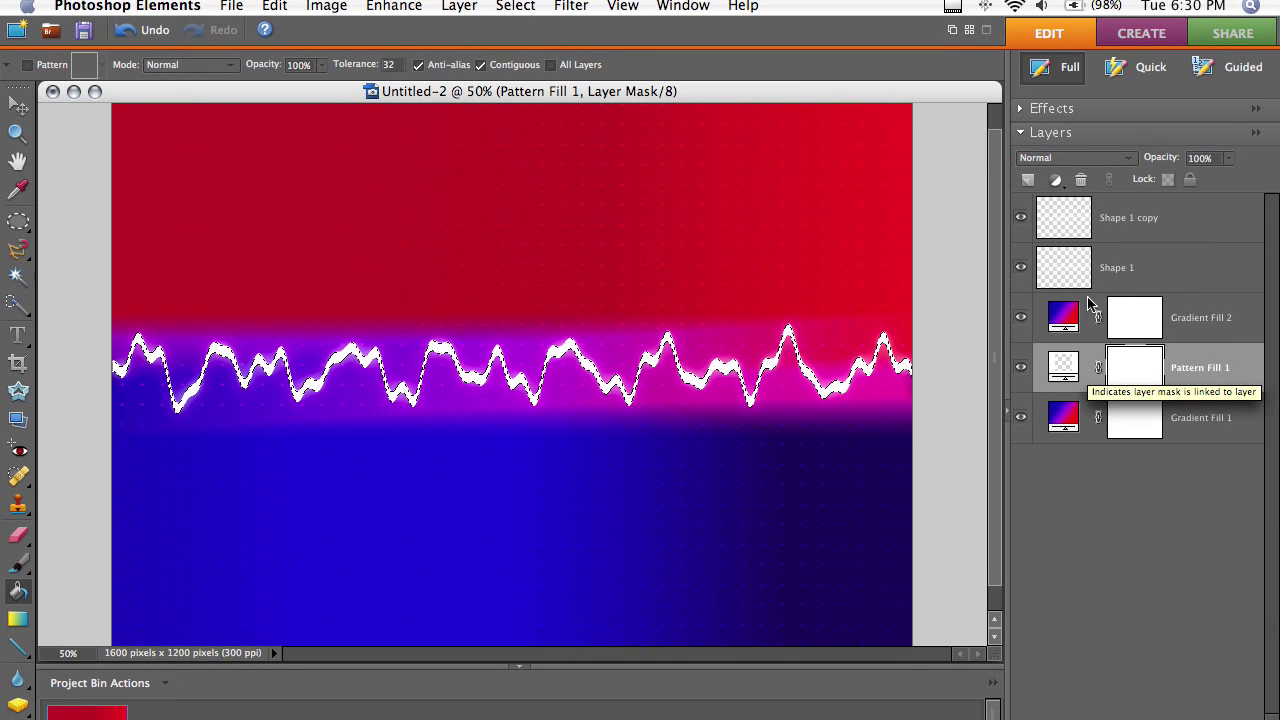
pyautogui.press('b')
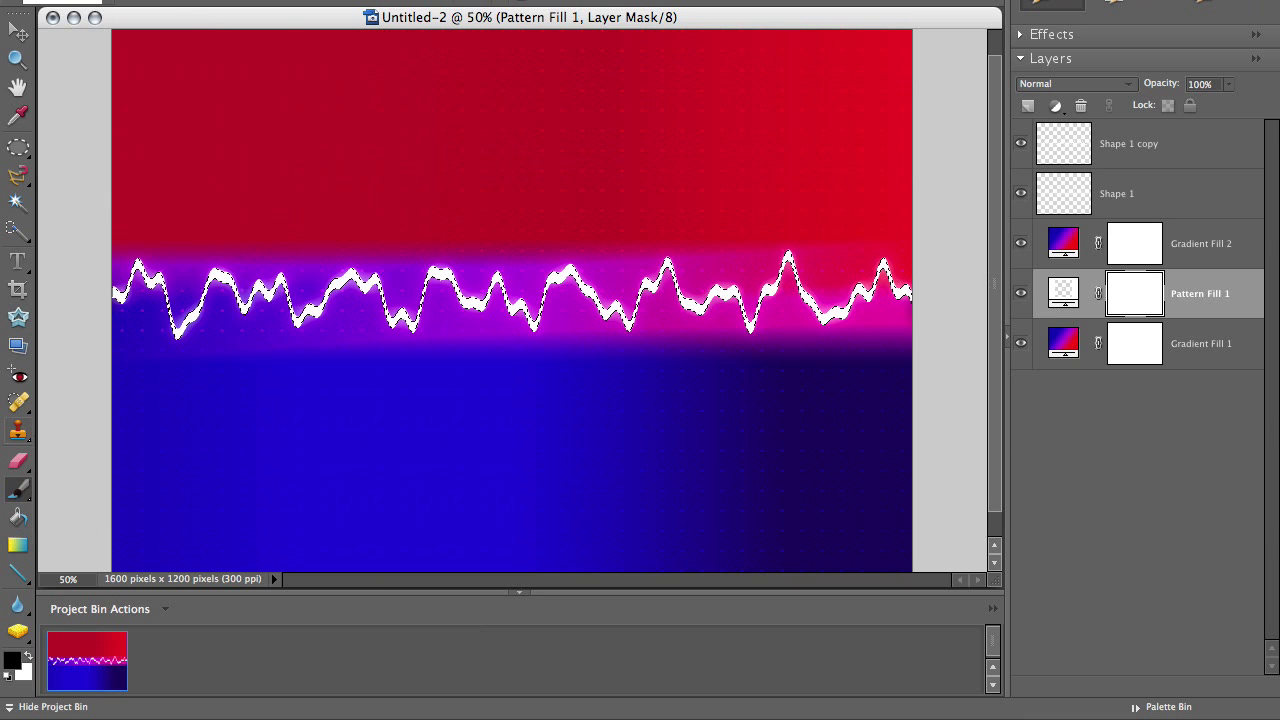
pyautogui.press(']')
pyautogui.press(']')
pyautogui.press(']')
pyautogui.press(']')
pyautogui.press(']')
pyautogui.press(']')
pyautogui.press(']')
pyautogui.press(']')
pyautogui.press(']')
pyautogui.press(']')
pyautogui.press(']')
pyautogui.press(']')
pyautogui.press(']')
pyautogui.press(']')
pyautogui.press(']')
pyautogui.press(']')
pyautogui.press(']')
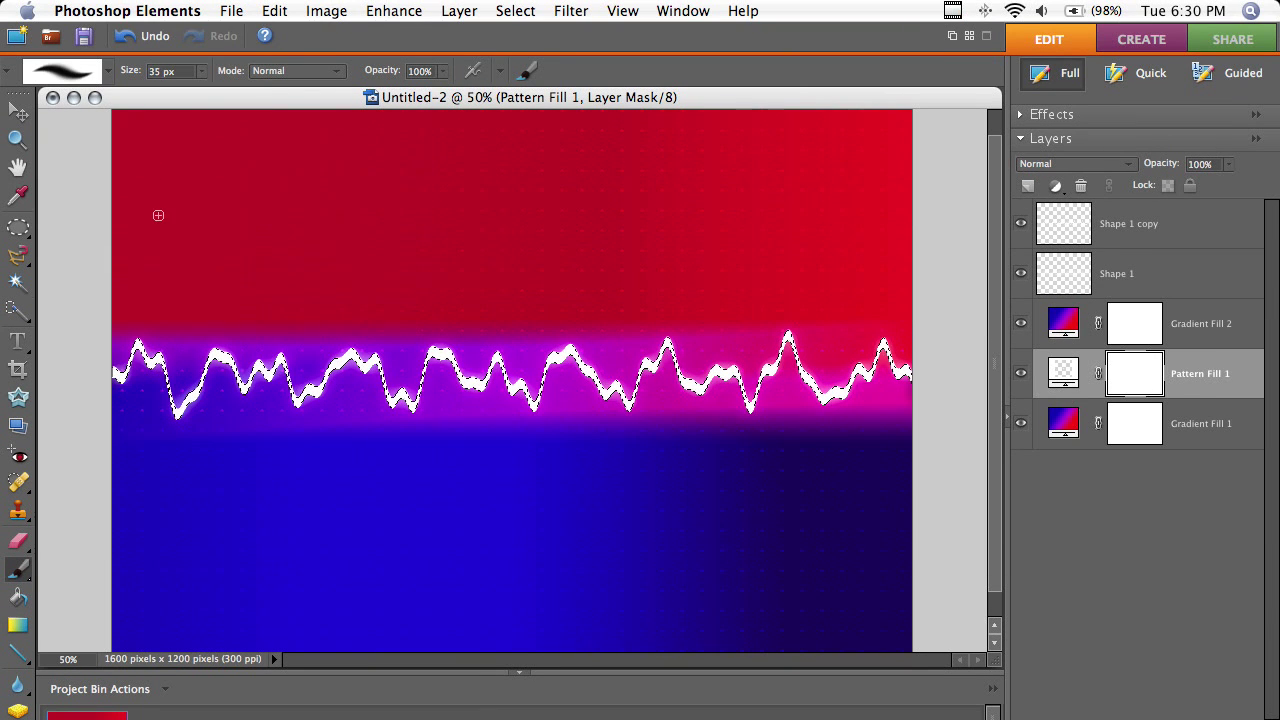
pyautogui.press(']')
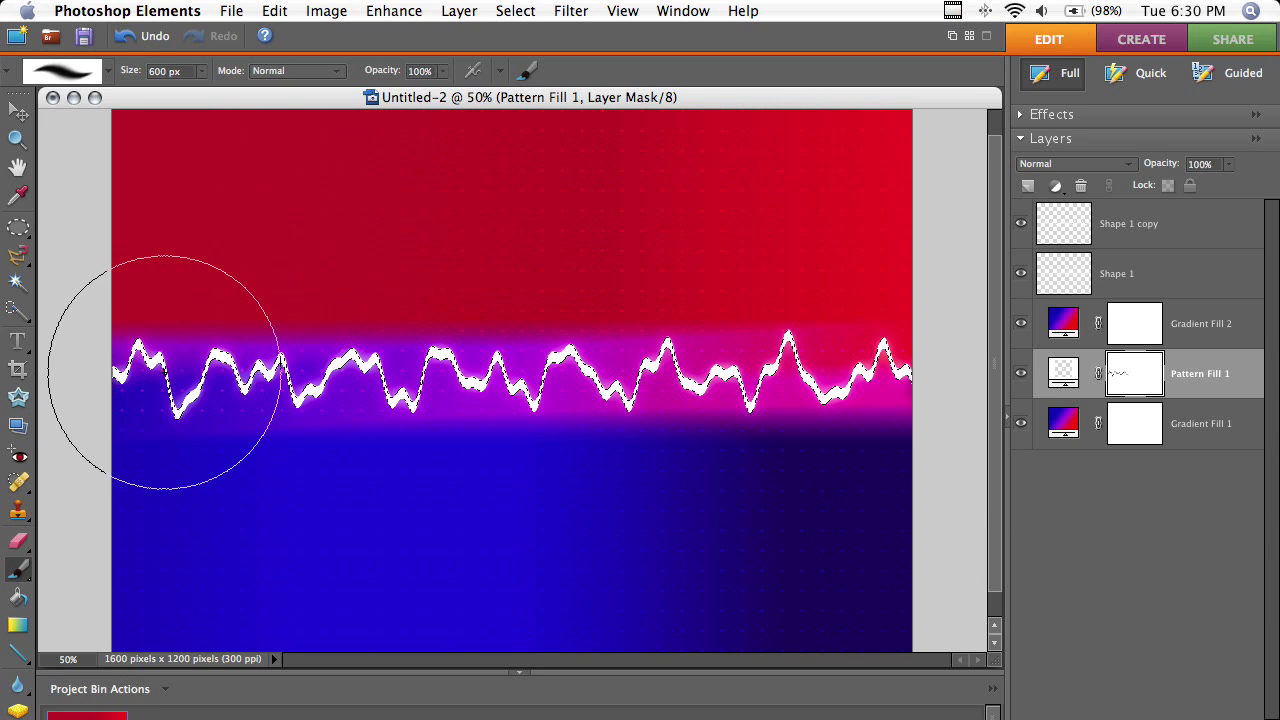
pyautogui.press('super+z')
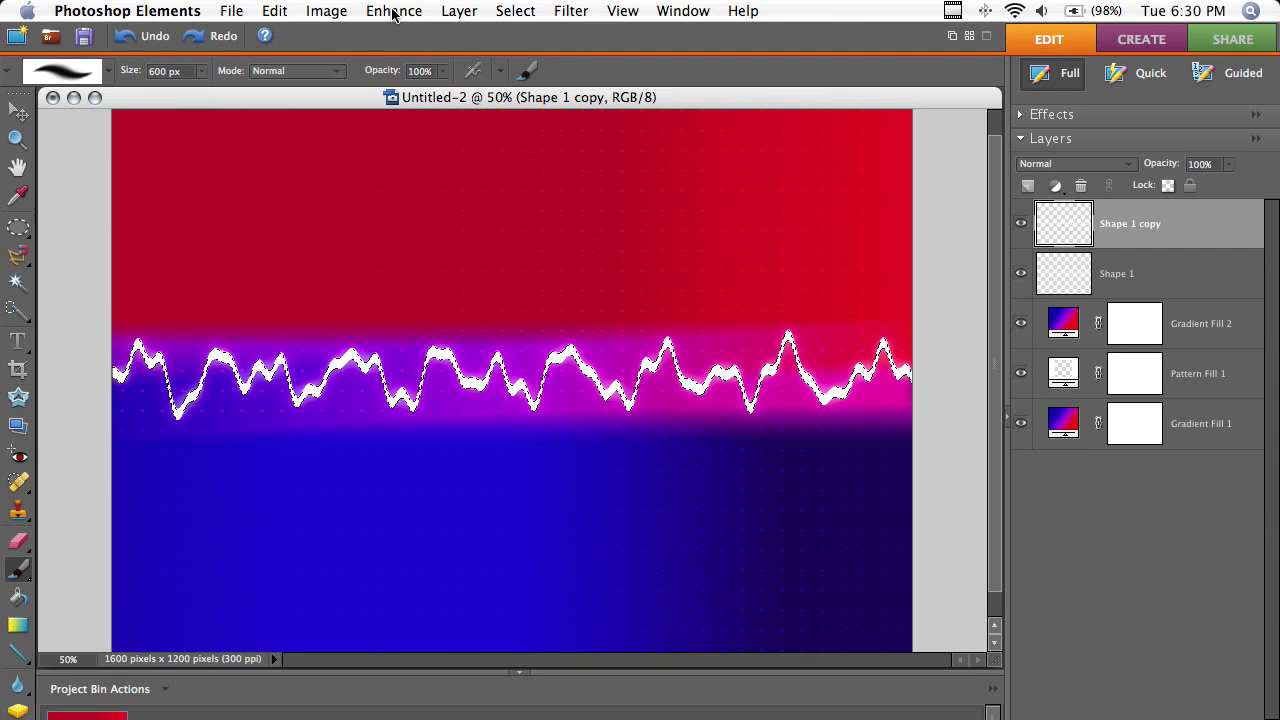
# - Expand the wave selection by 20 pixels and target the Pattern Fill 1 layer mask
pyautogui.click(515, 10)
pyautogui.moveTo(560, 232)
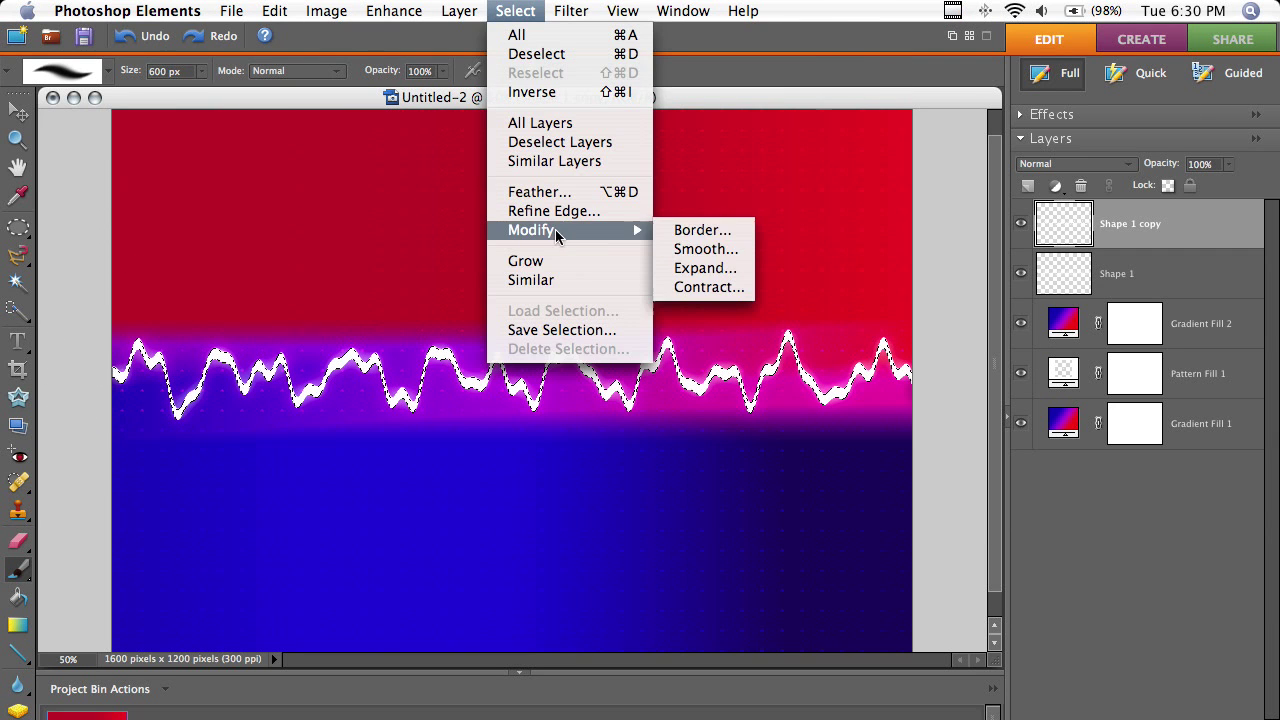
pyautogui.click(720, 268)
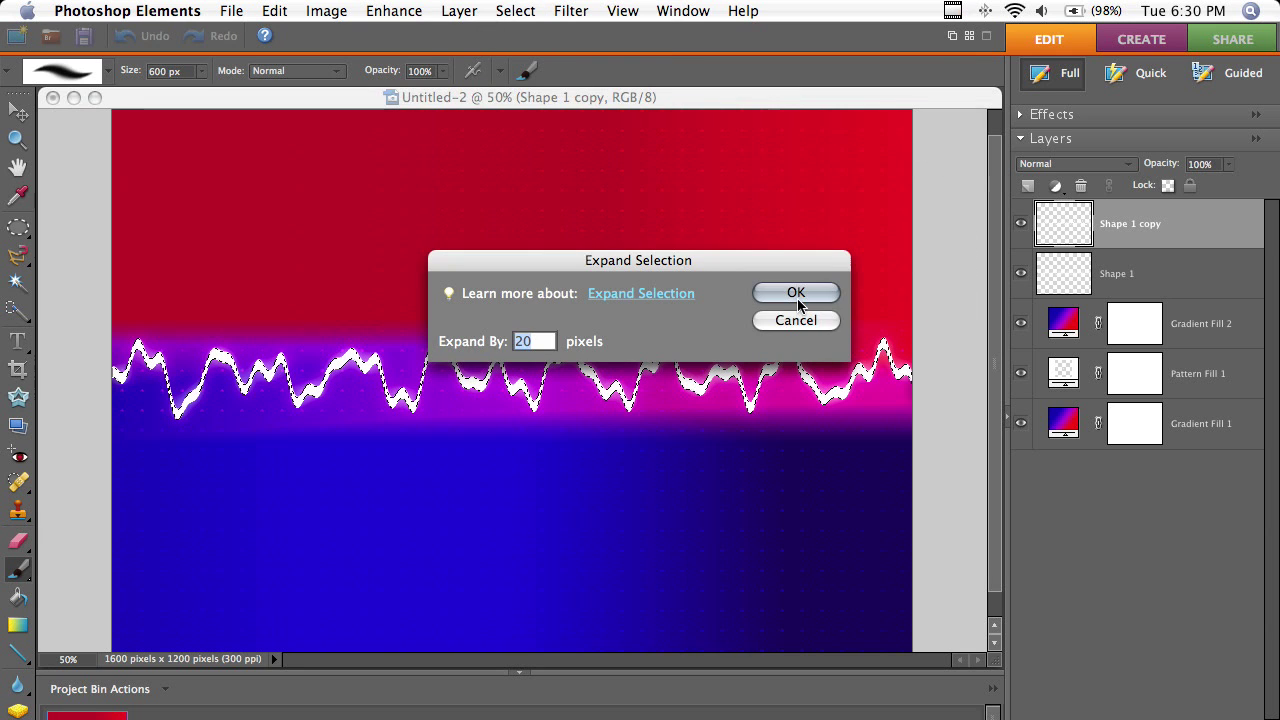
pyautogui.click(786, 299)
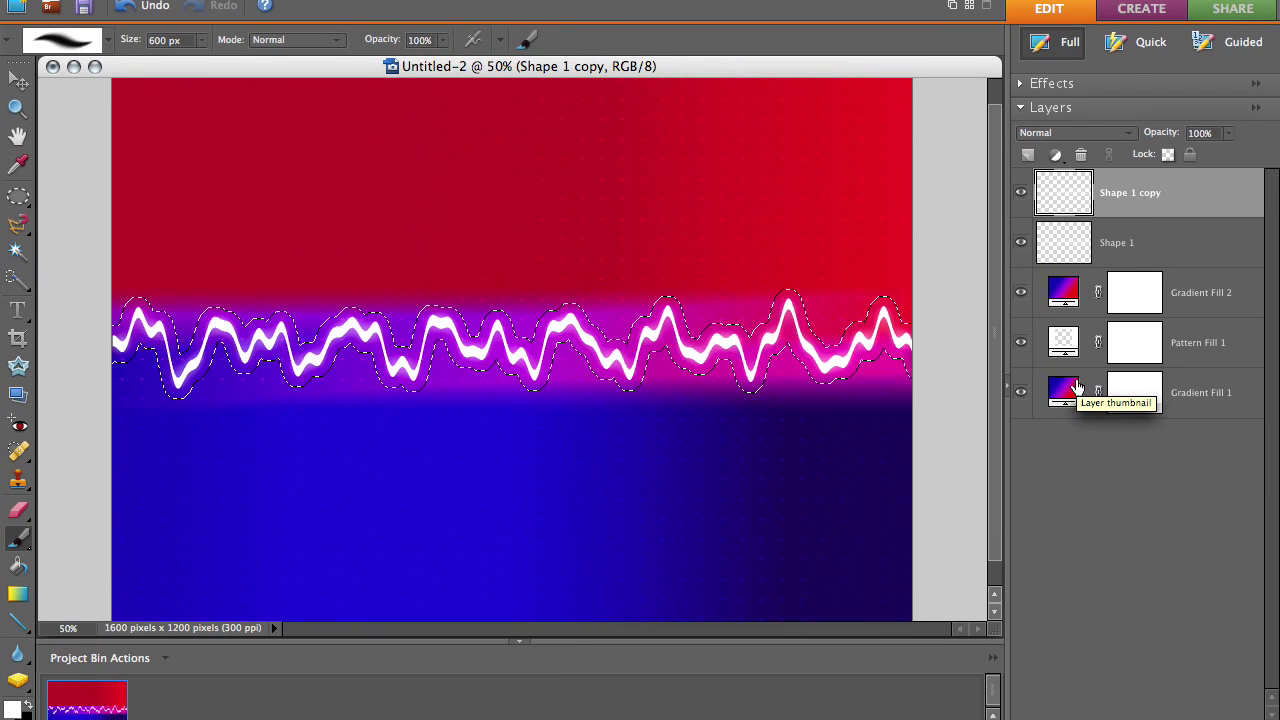
pyautogui.click(1148, 349)
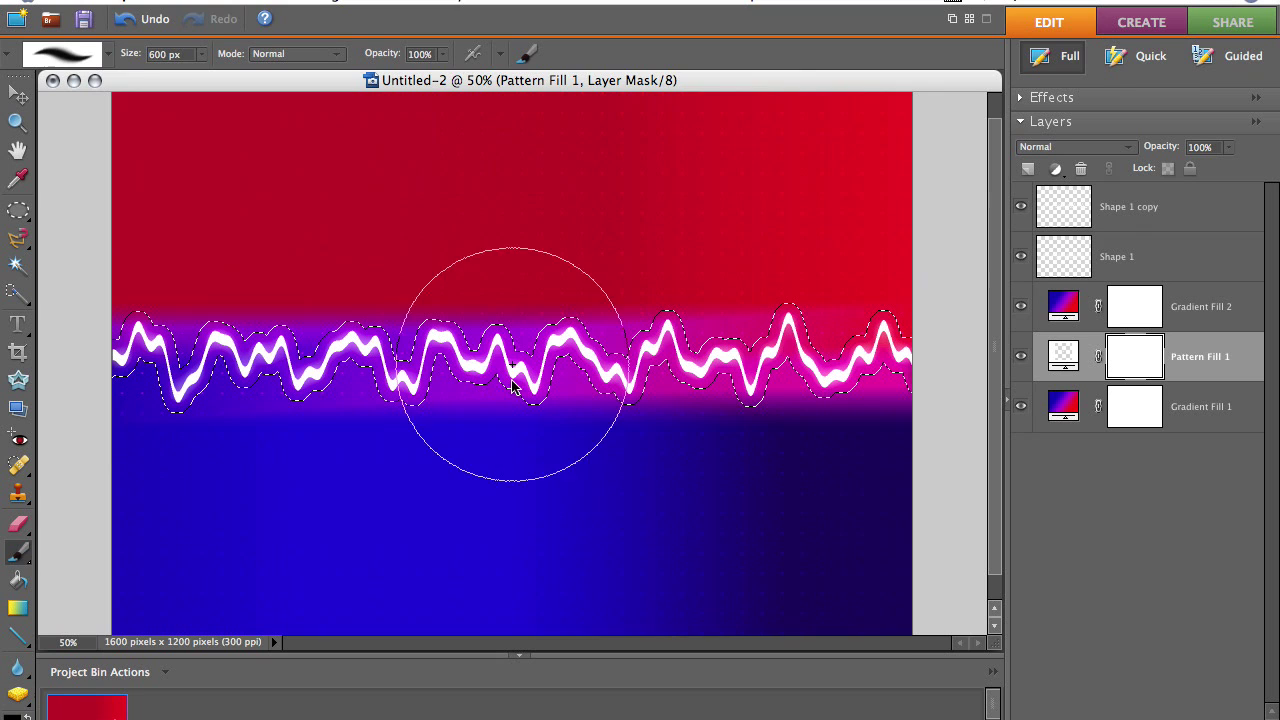
# - Deselect, switch to the Elliptical Marquee tool, and select the Shape 1 copy layer
pyautogui.press('m')
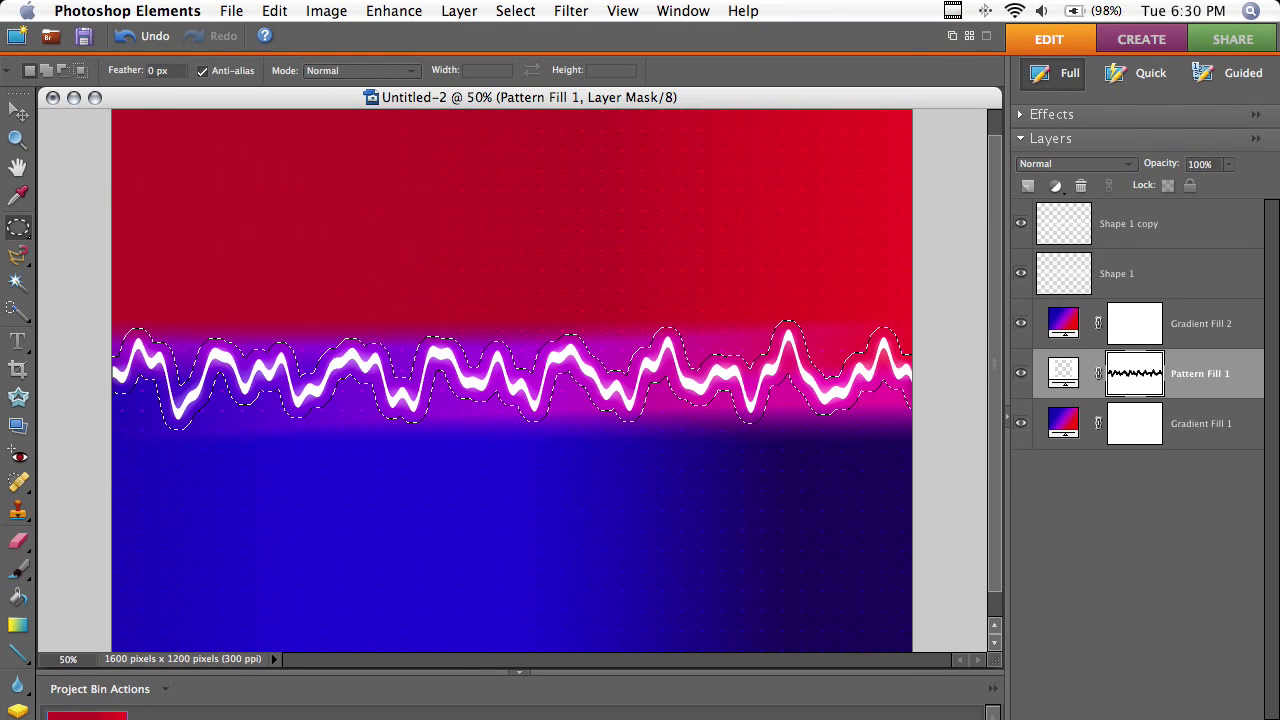
pyautogui.click(334, 228)
pyautogui.click(1040, 232)
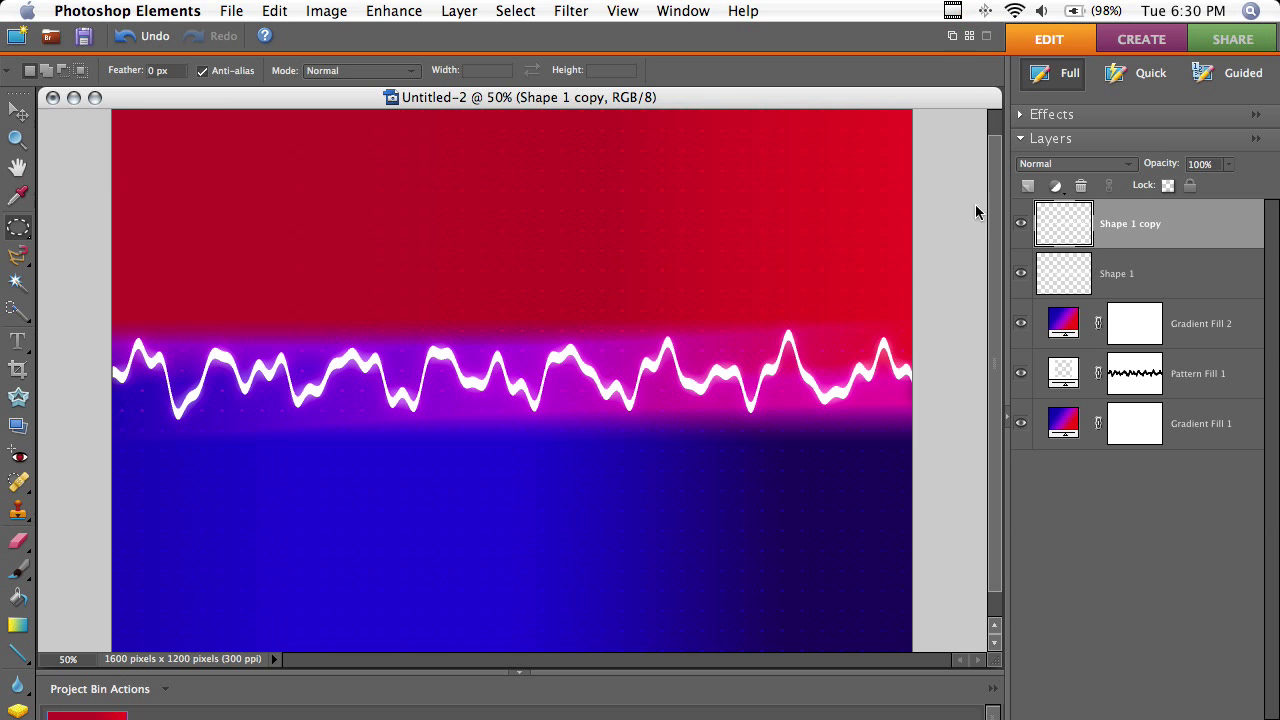
# - Create a new Gradient Fill 3 fill layer
pyautogui.click(478, 10)
pyautogui.moveTo(560, 154)
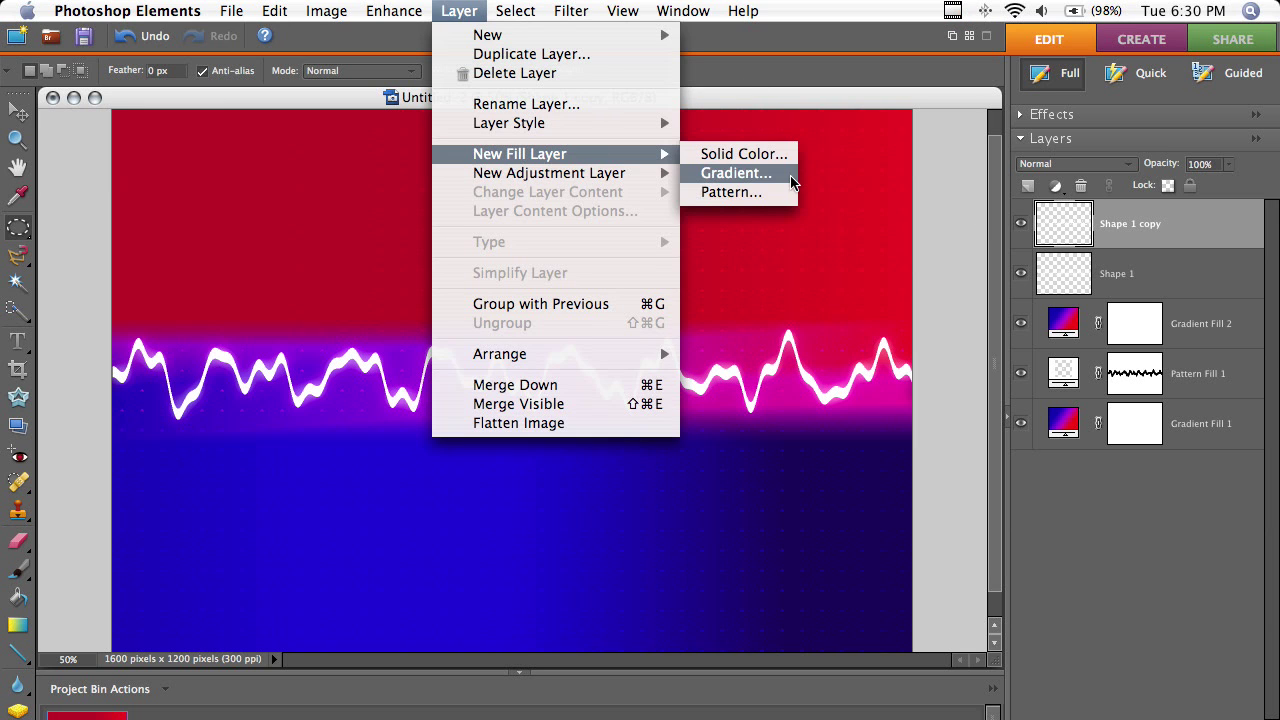
pyautogui.click(733, 173)
pyautogui.click(820, 289)
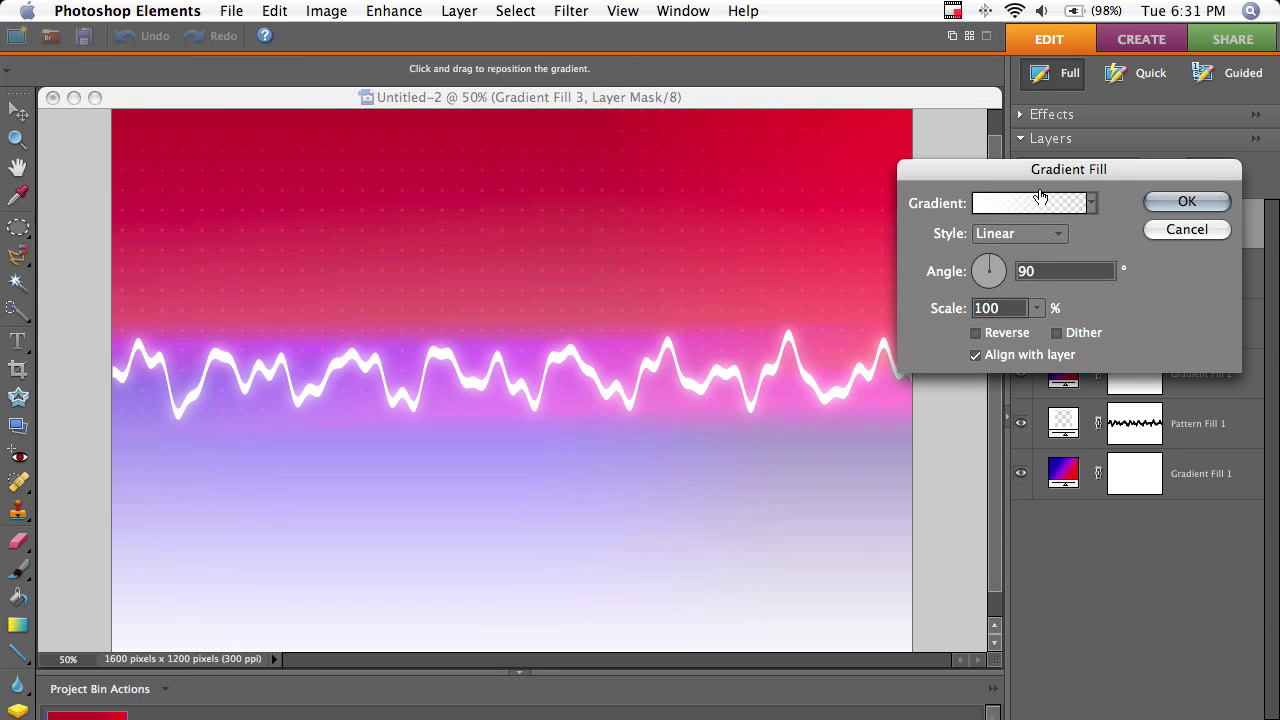
# - Start from the Foreground to Background gradient and make the left colour stop pure black
pyautogui.click(1030, 203)
pyautogui.click(804, 193)
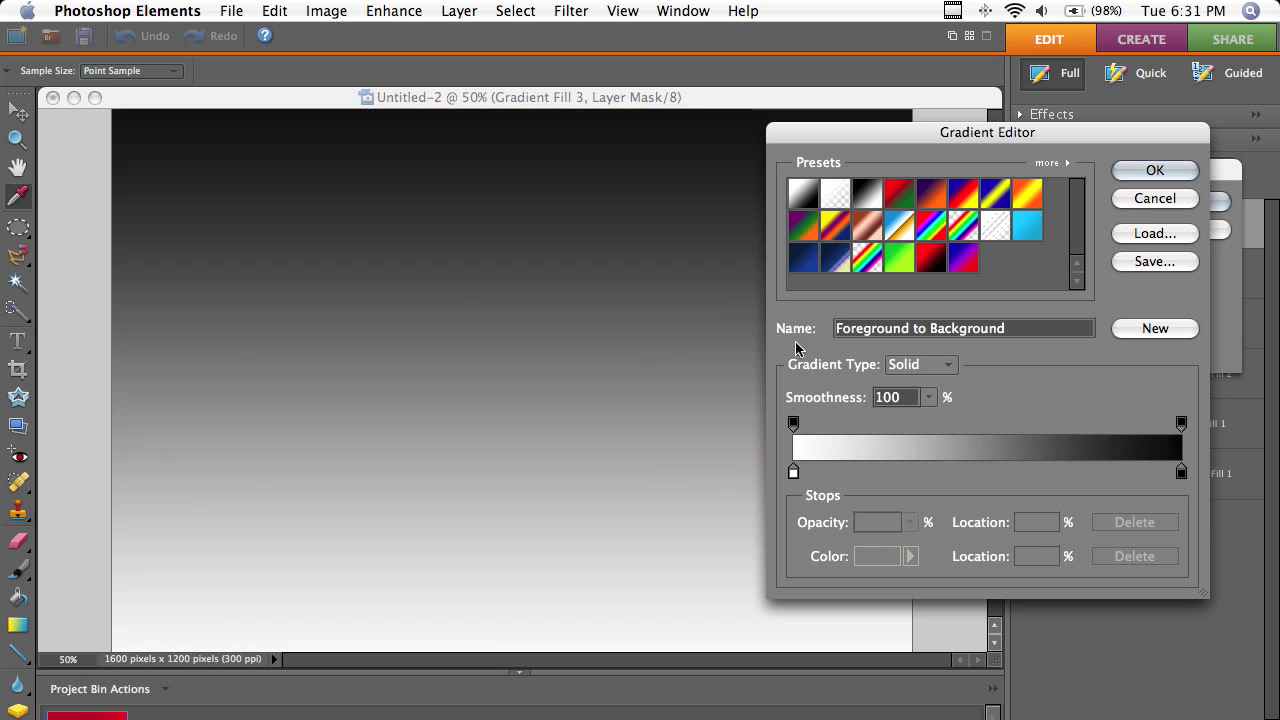
pyautogui.click(793, 471)
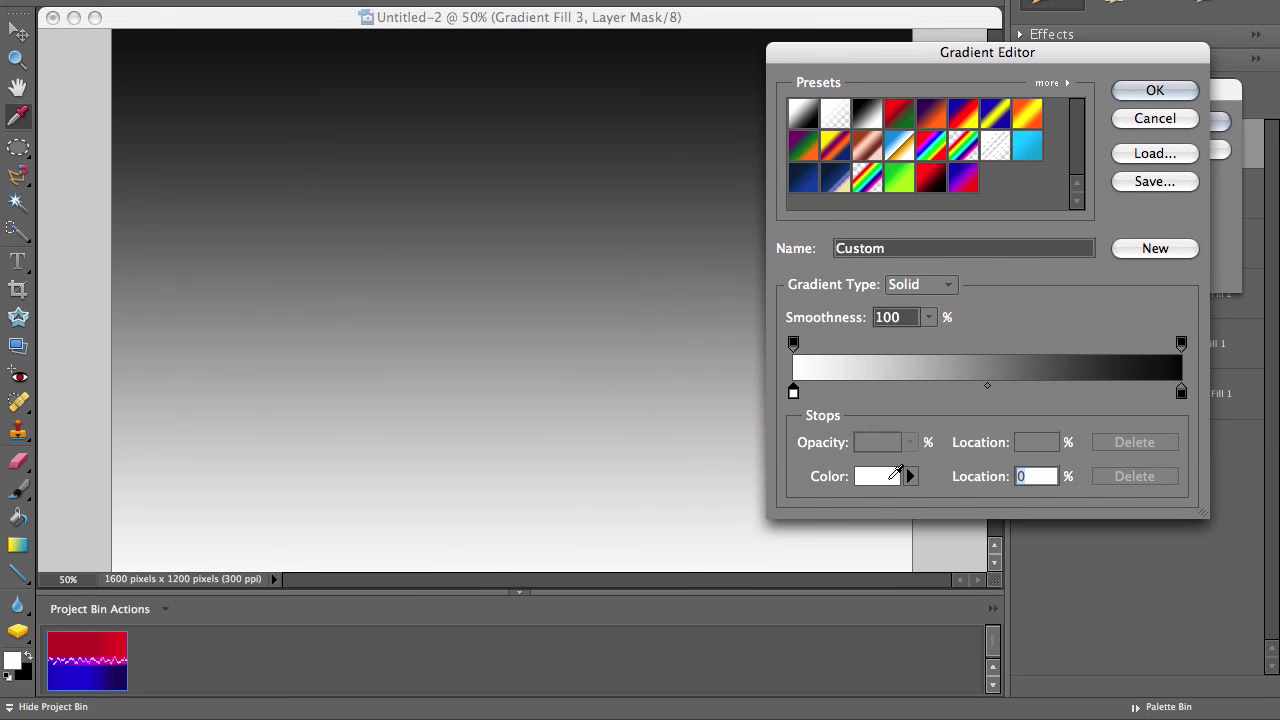
pyautogui.click(890, 556)
pyautogui.click(810, 390)
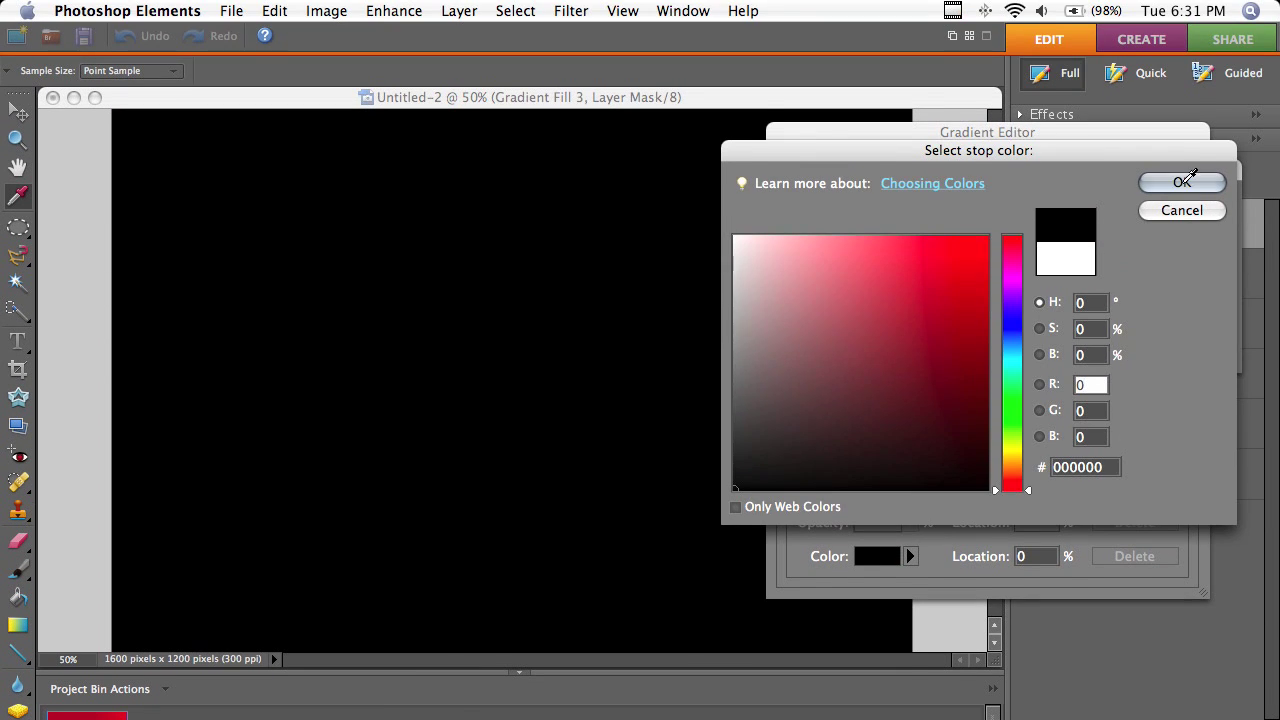
pyautogui.click(1182, 102)
# - Add a 0% opacity stop at 51% so the gradient's middle is fully transparent
pyautogui.click(975, 423)
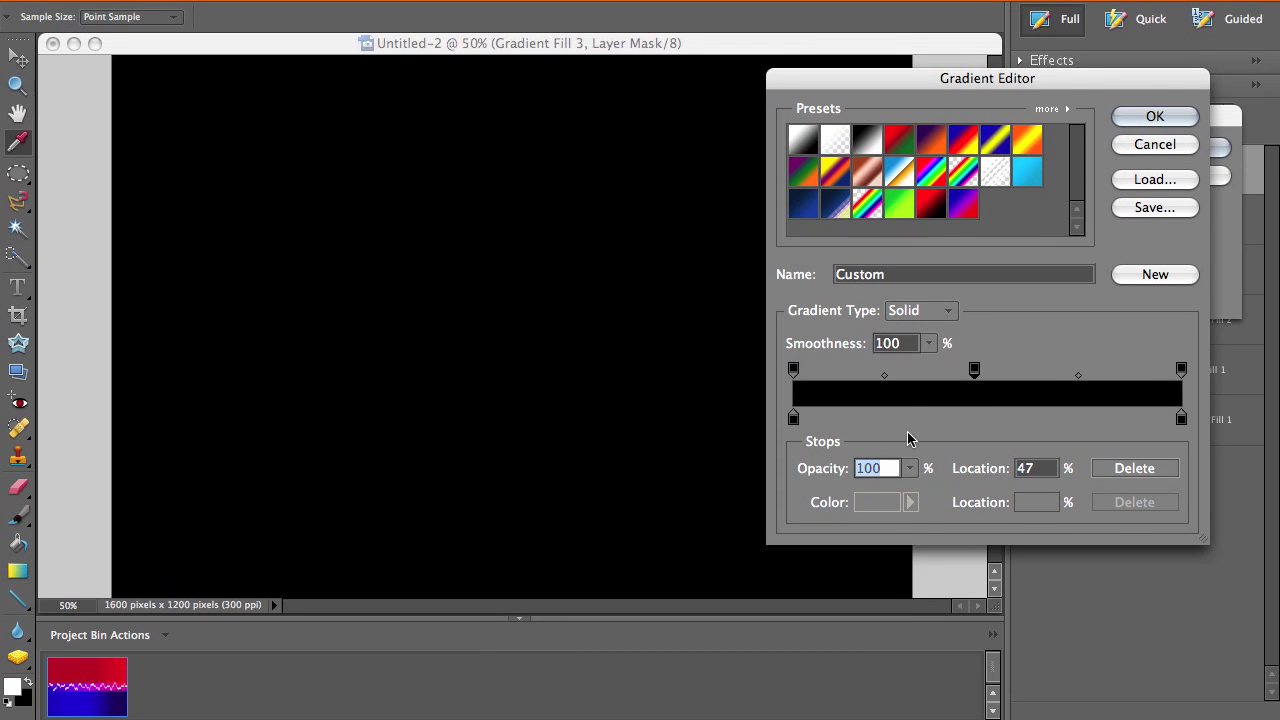
pyautogui.click(910, 468)
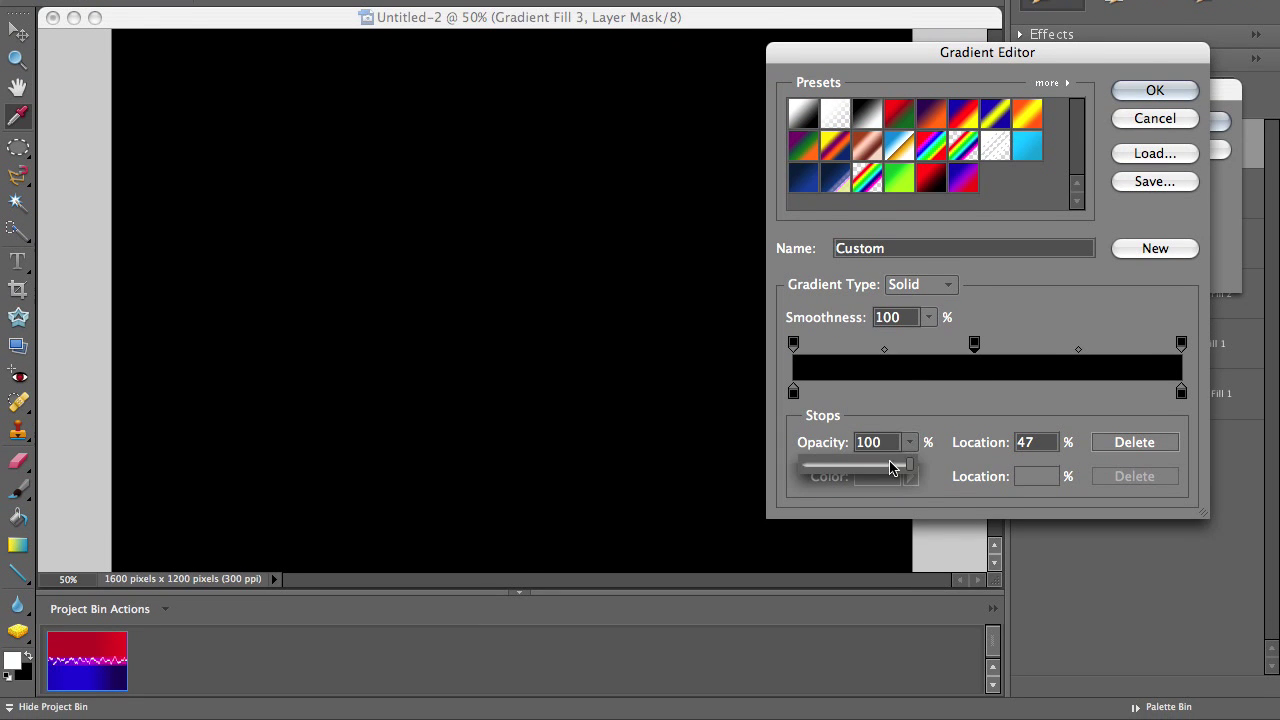
pyautogui.moveTo(893, 467); pyautogui.dragTo(683, 471)
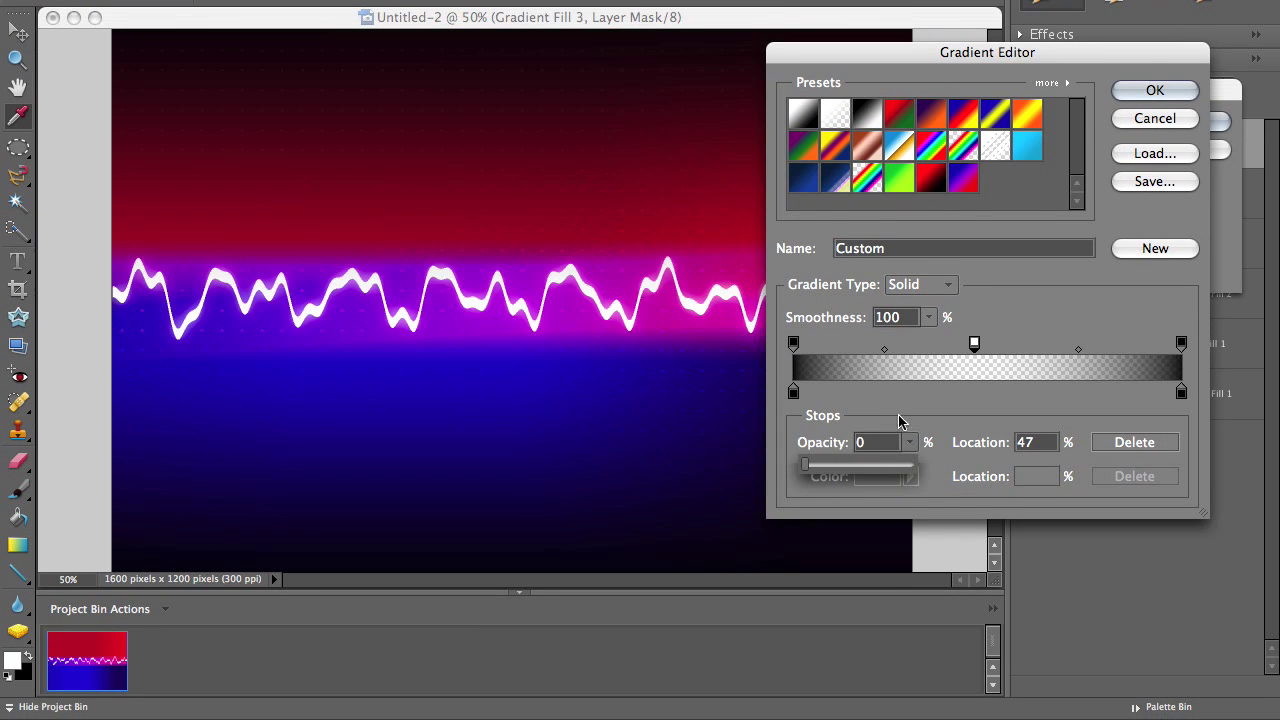
pyautogui.click(1044, 444)
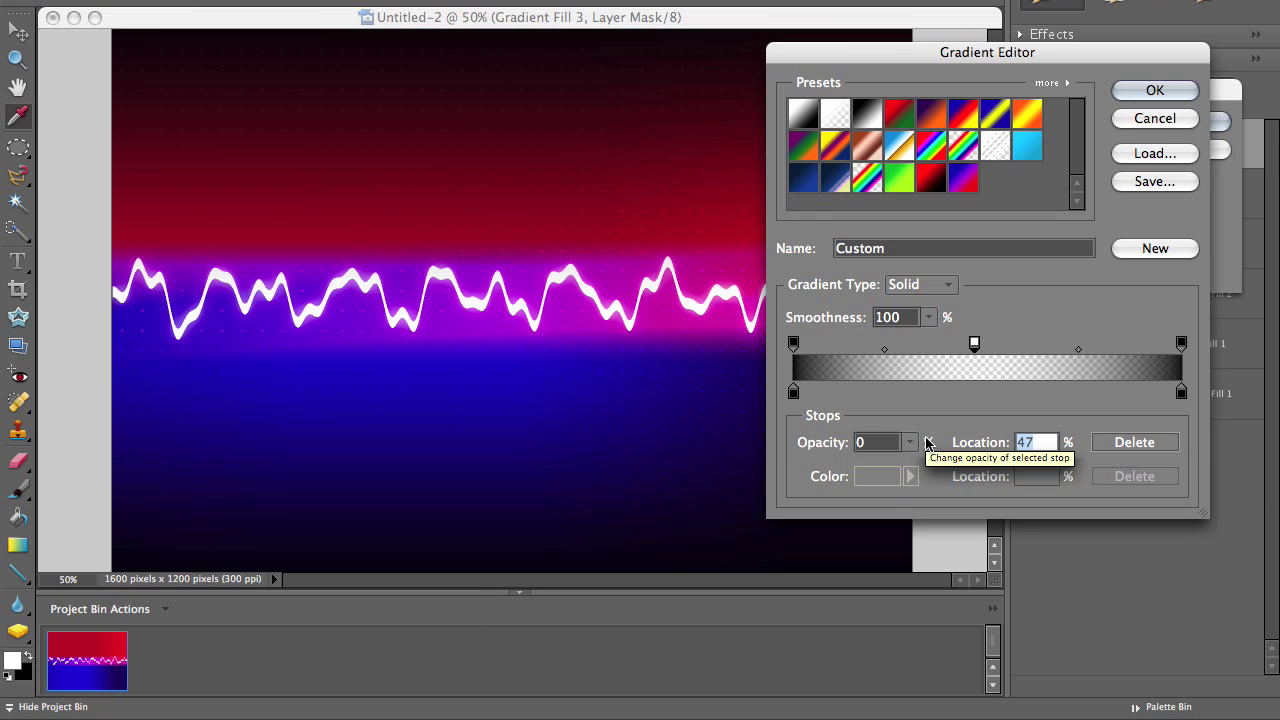
pyautogui.write('50')
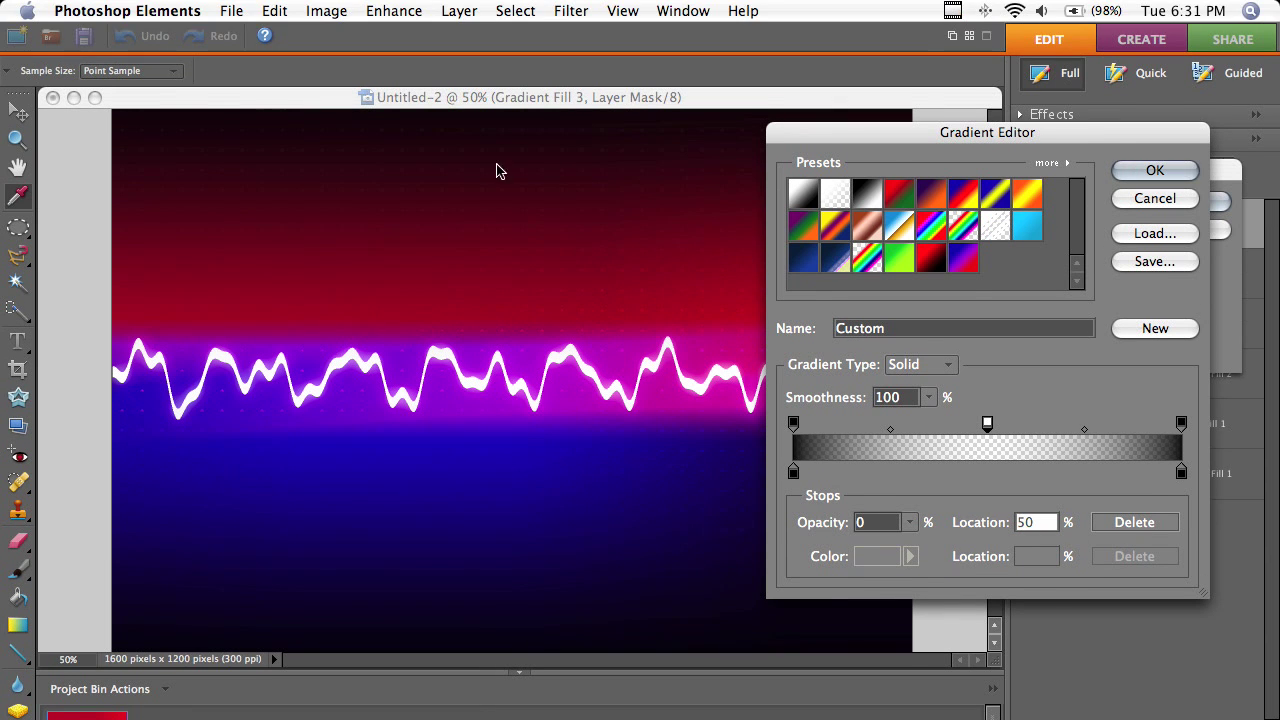
pyautogui.press('Up')
# - Set the Gradient Fill 3 scale to 100% after trying 55% and 150%, and apply it
pyautogui.click(1176, 178)
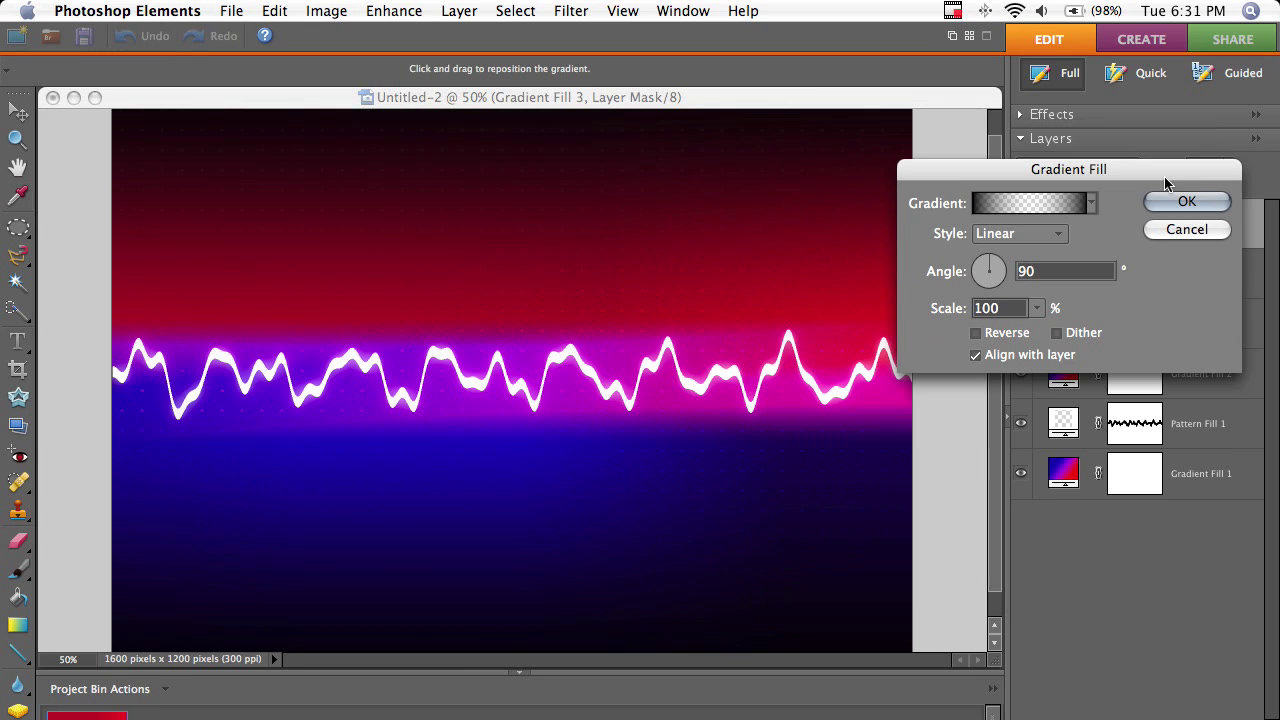
pyautogui.click(1038, 310)
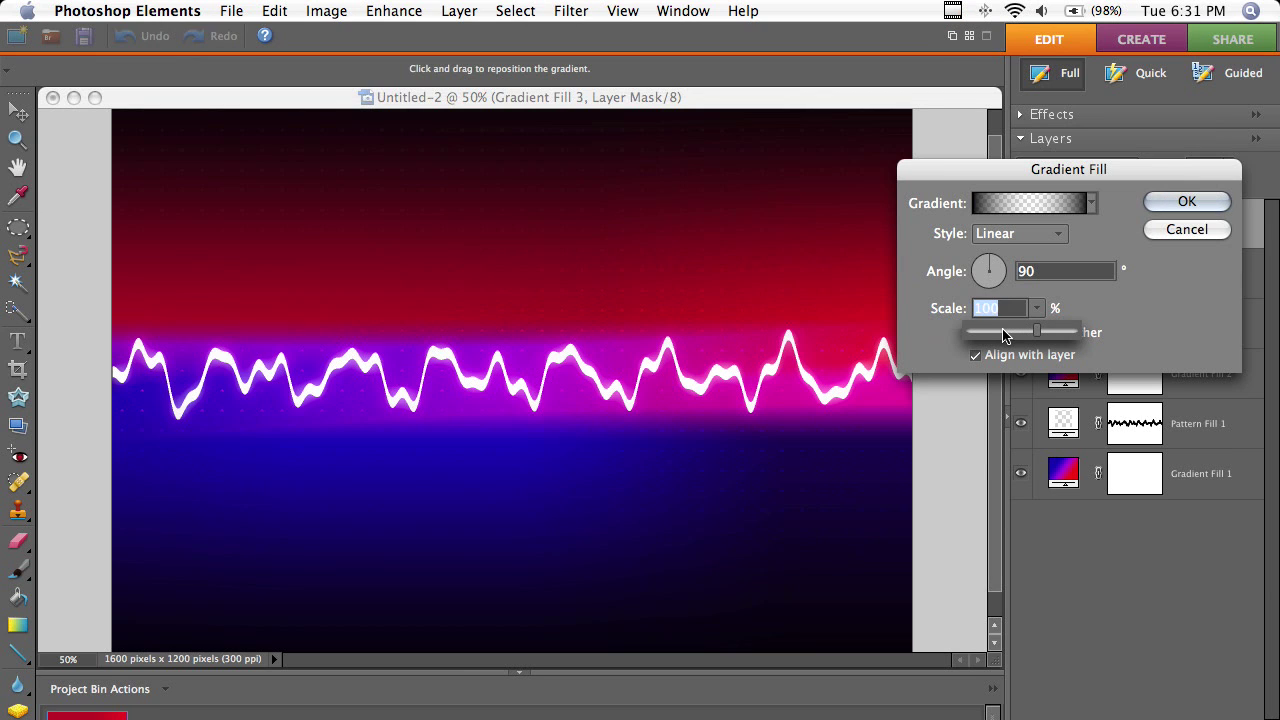
pyautogui.click(1004, 333)
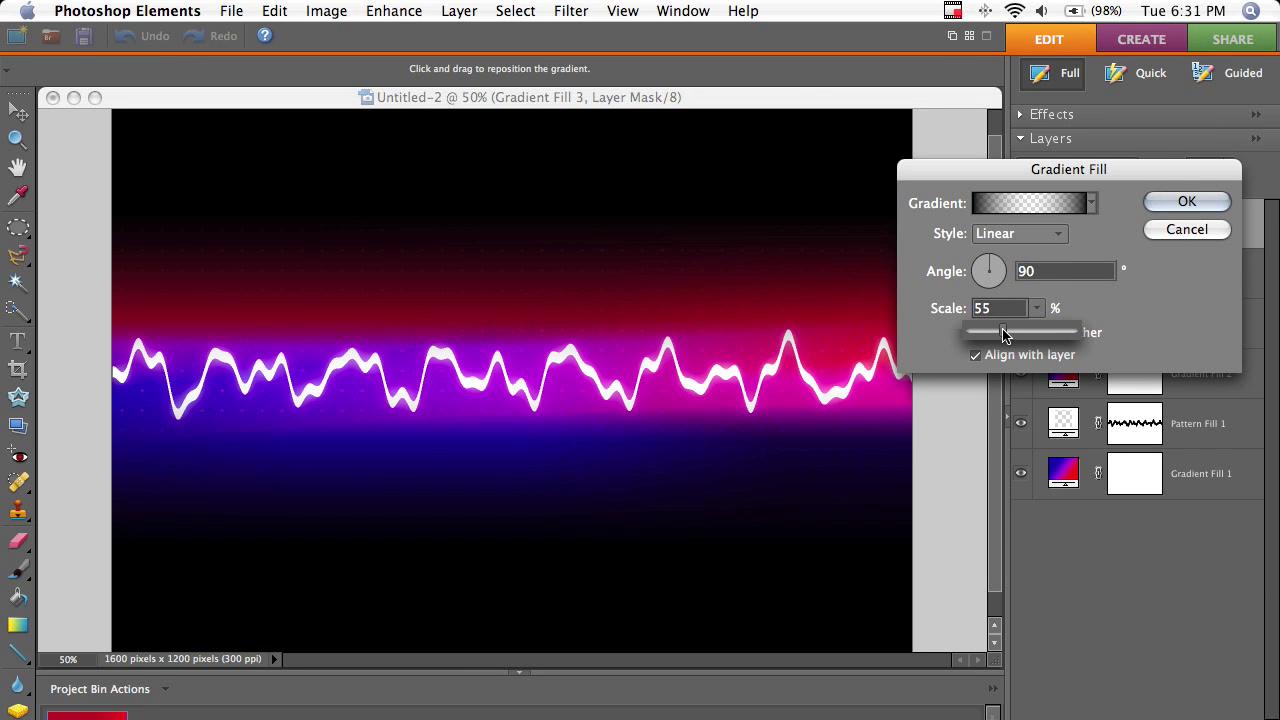
pyautogui.moveTo(1004, 333); pyautogui.dragTo(1057, 333)
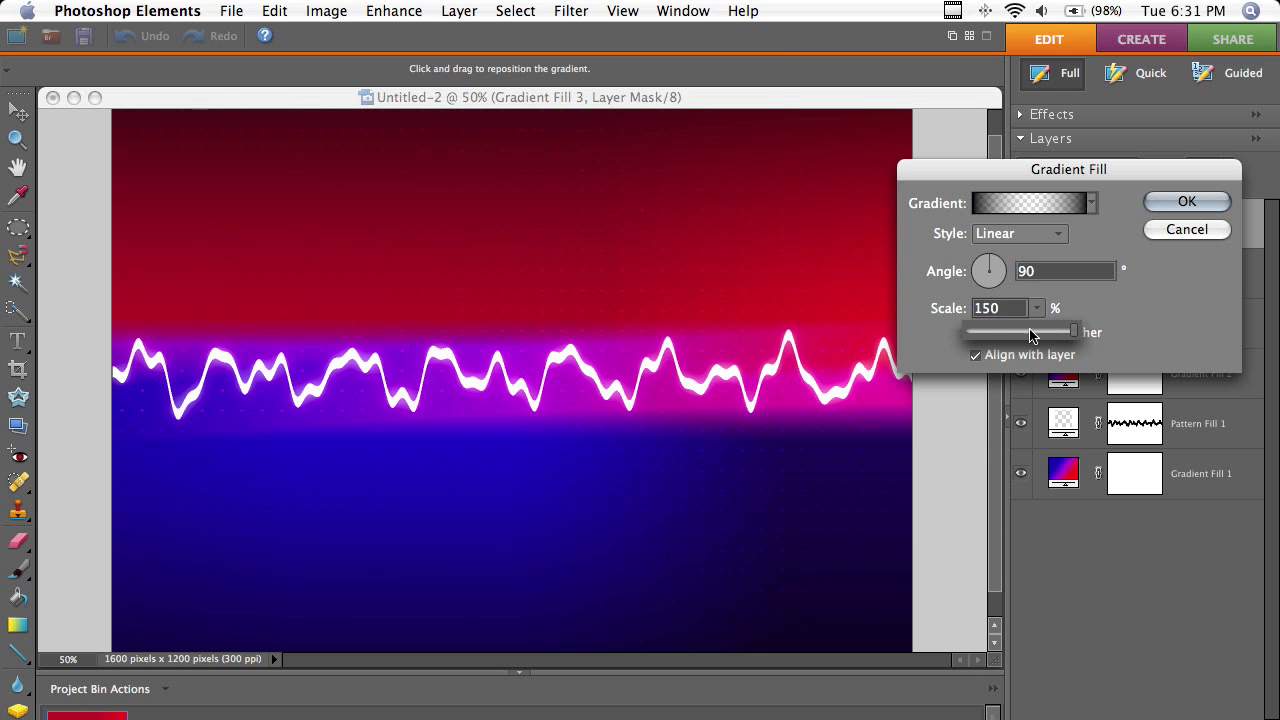
pyautogui.doubleClick(1017, 307)
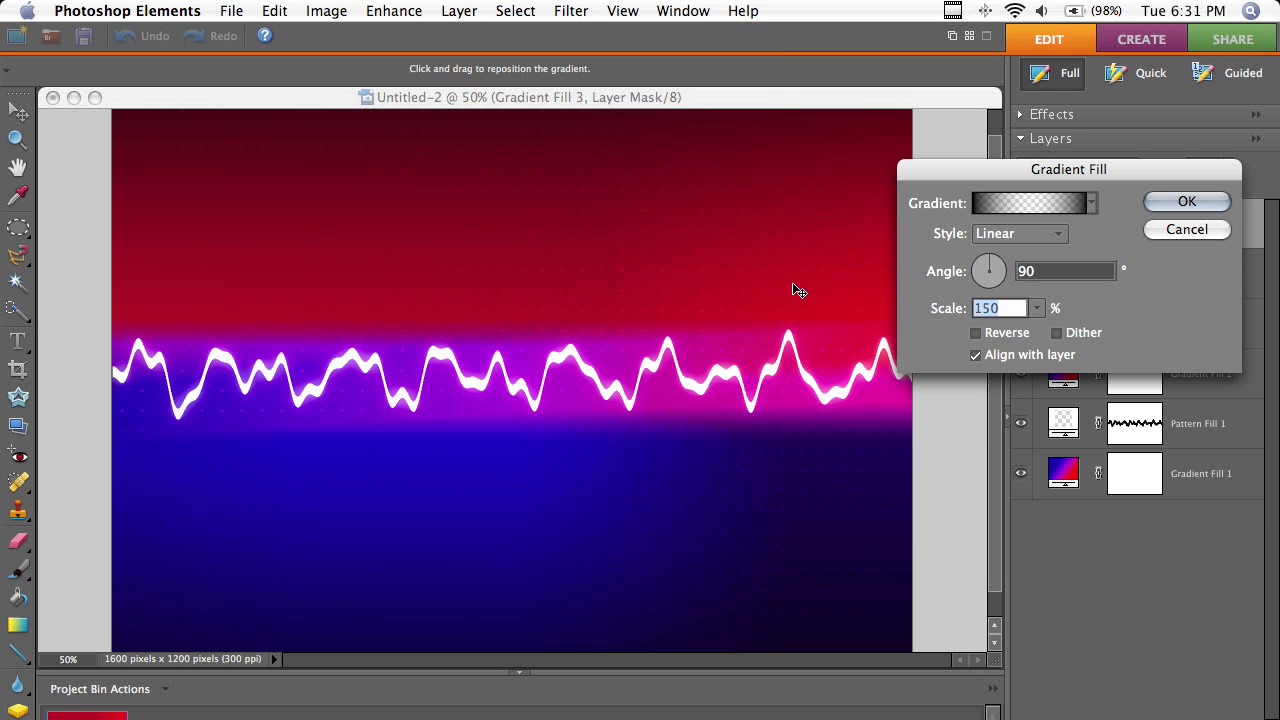
pyautogui.write('100')
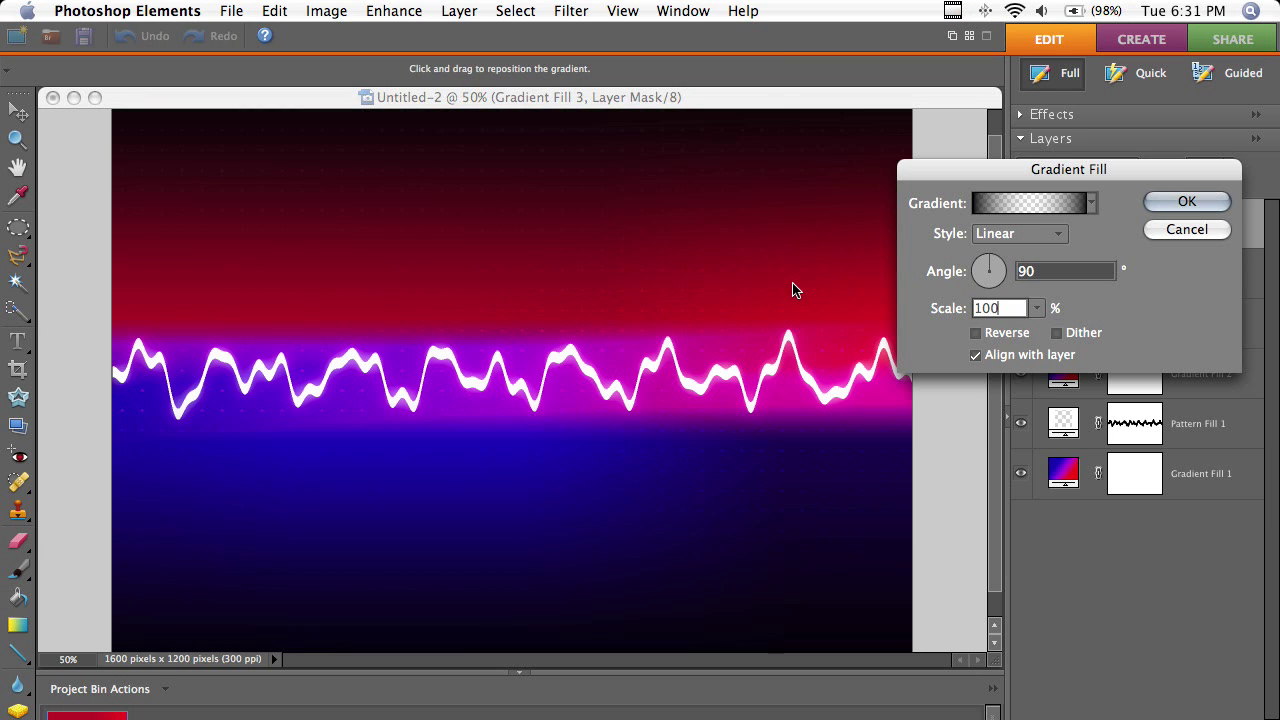
pyautogui.click(1186, 202)
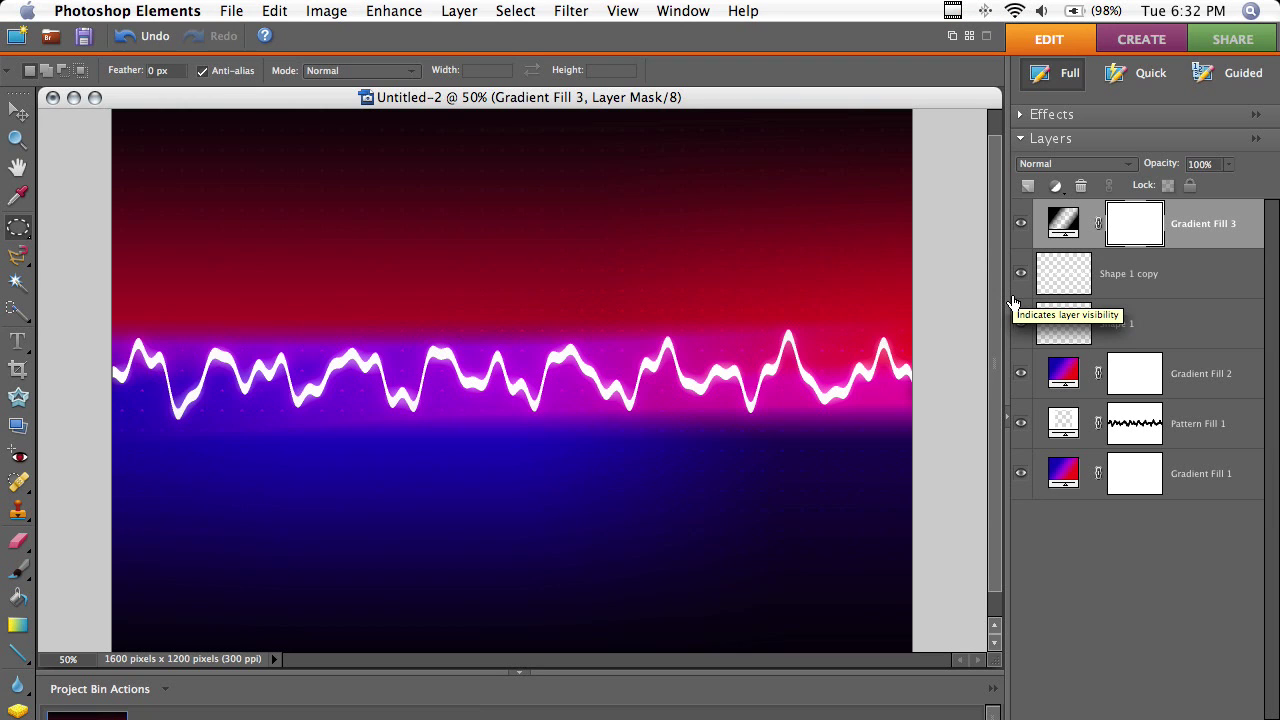
pyautogui.click(1013, 302)
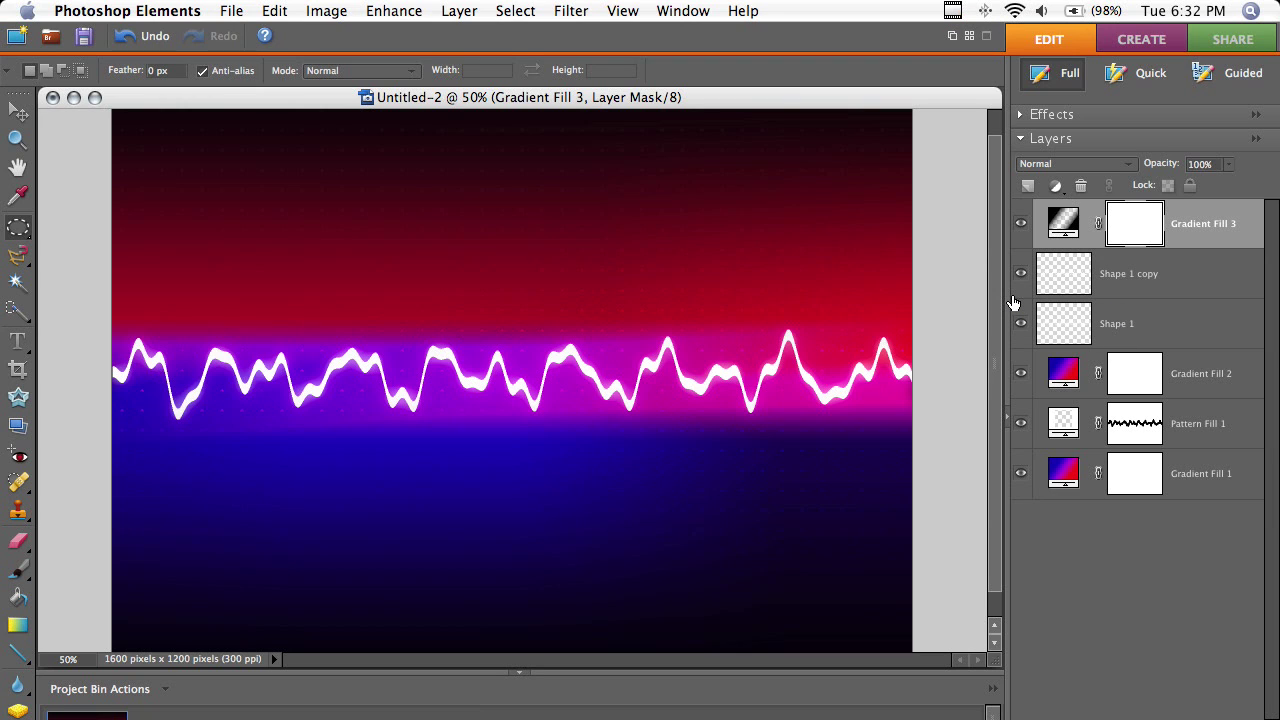
# - Add a second blue colour stop at 78% to Gradient Fill 2's gradient and apply the change
pyautogui.doubleClick(1066, 368)
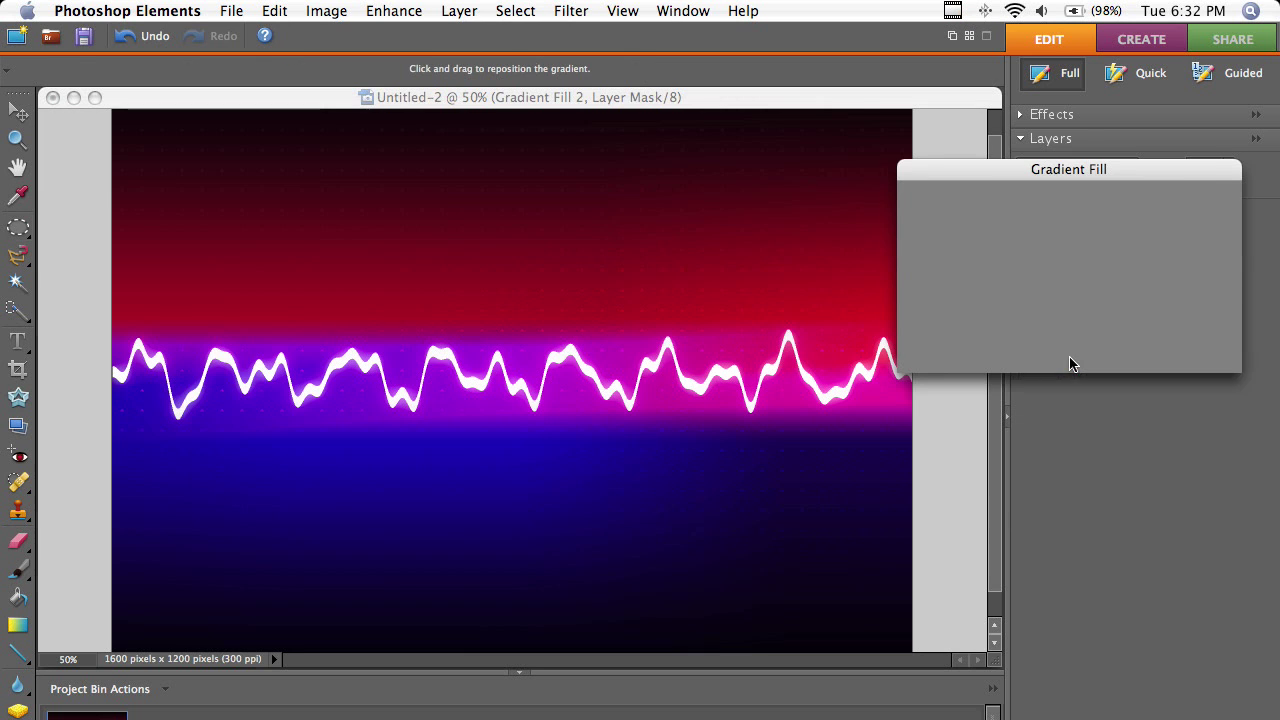
pyautogui.click(965, 205)
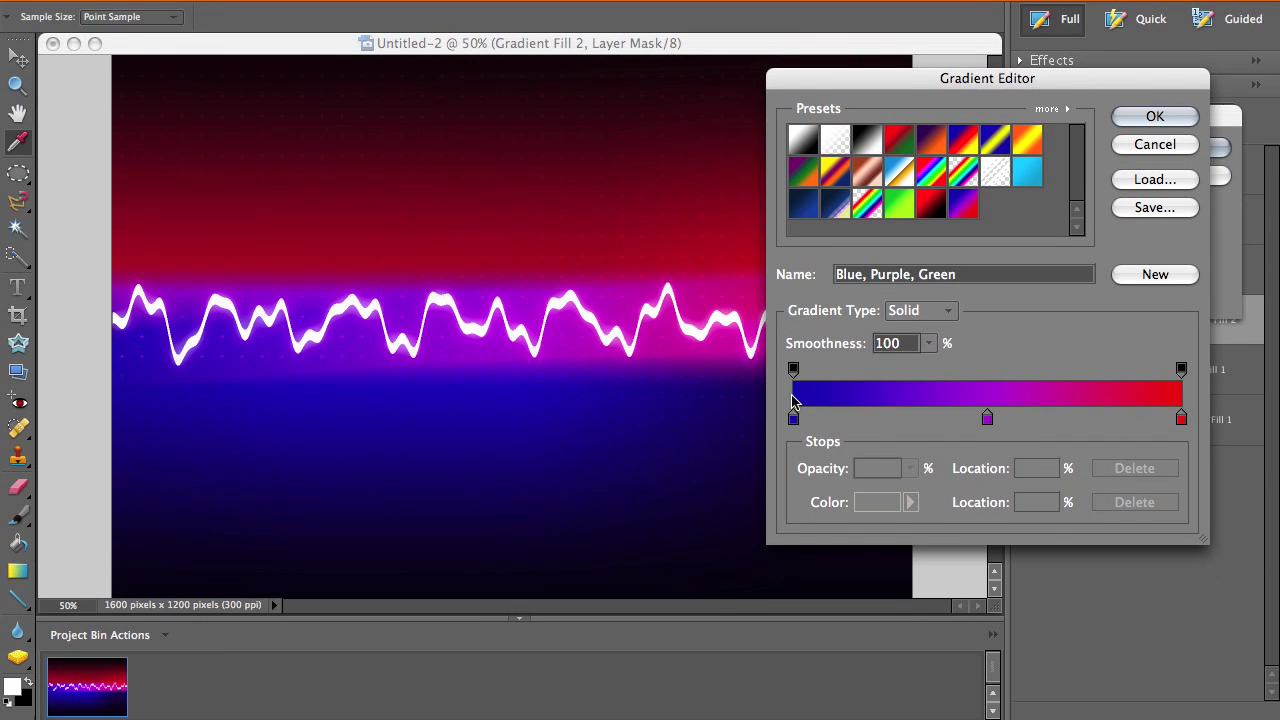
pyautogui.click(793, 471)
pyautogui.click(893, 476)
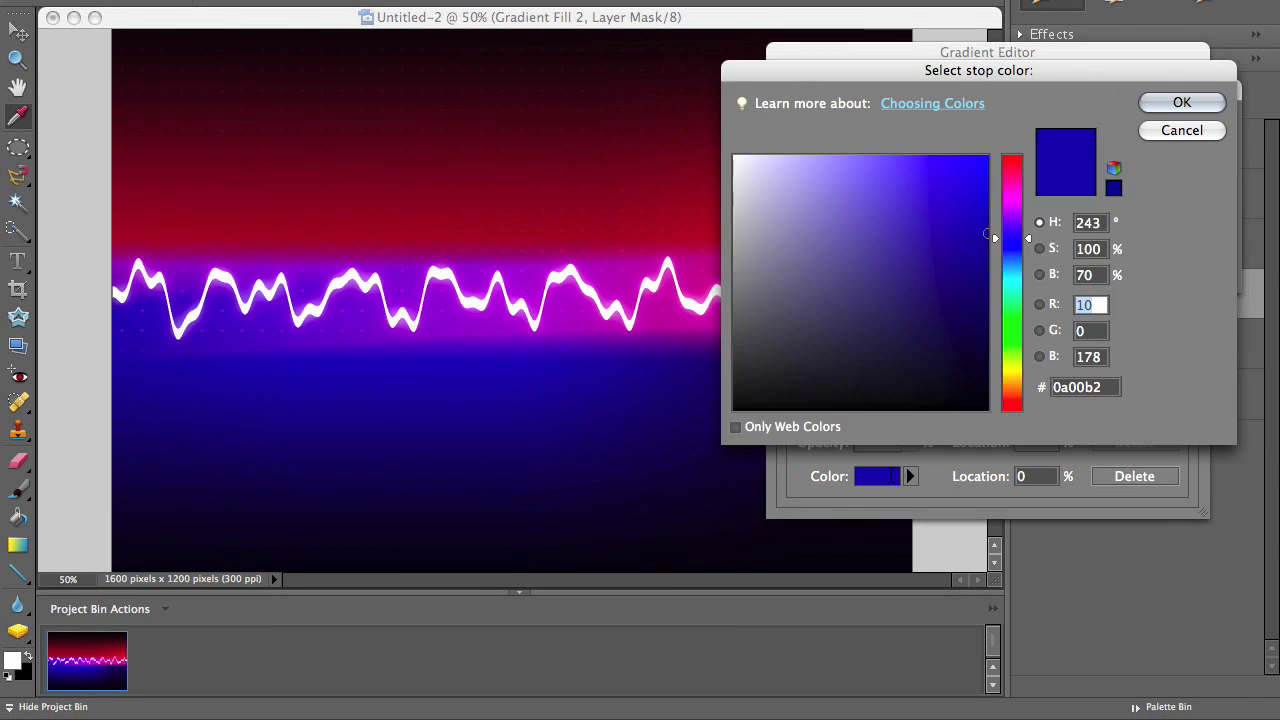
pyautogui.click(1115, 387)
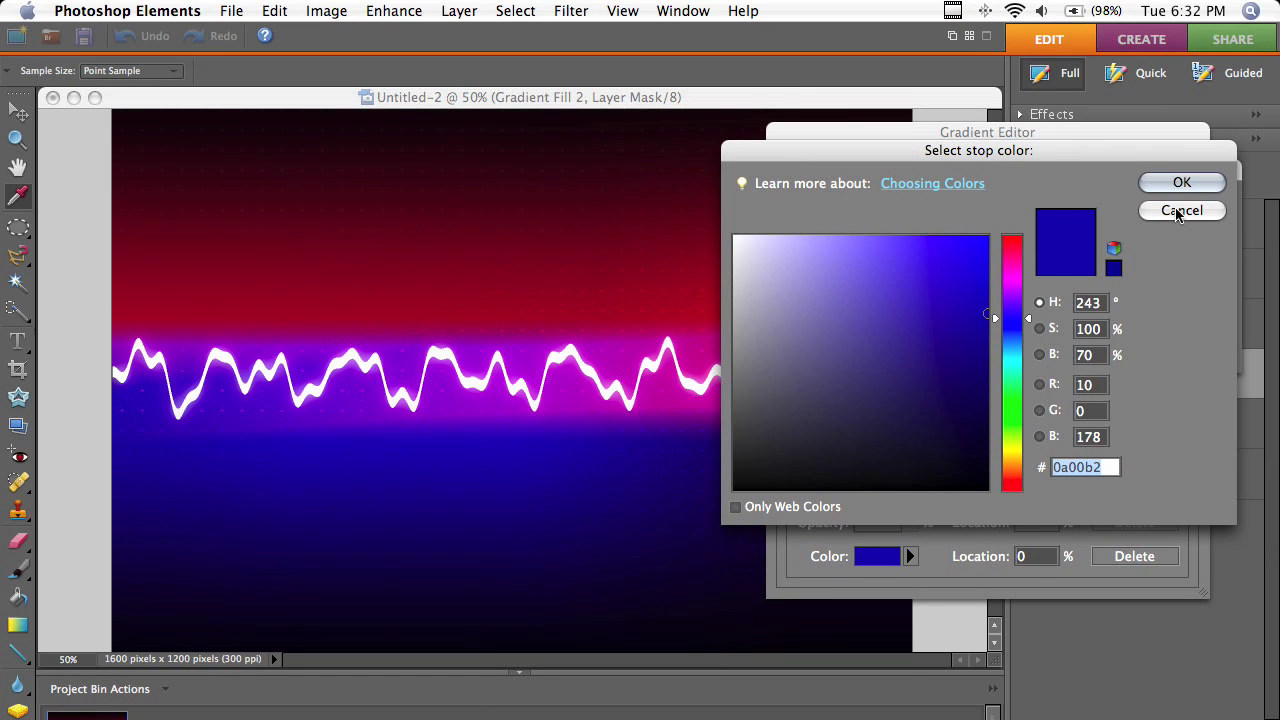
pyautogui.click(1162, 104)
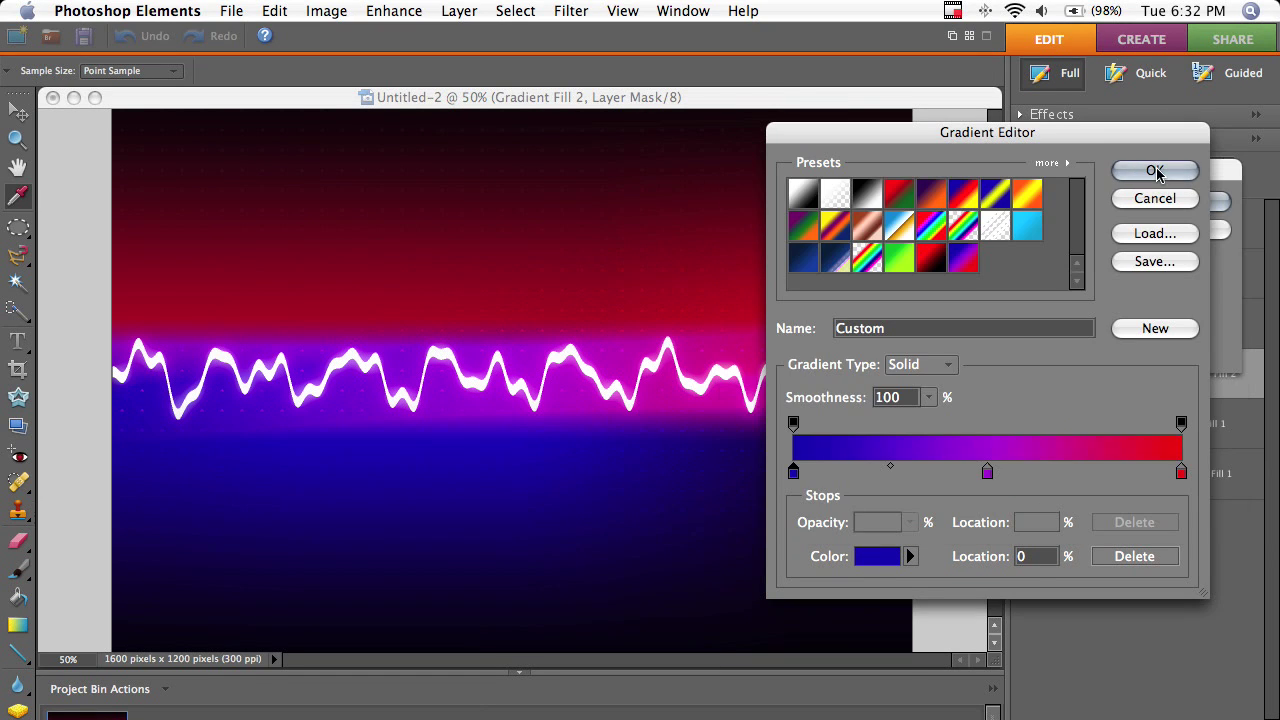
pyautogui.click(1097, 474)
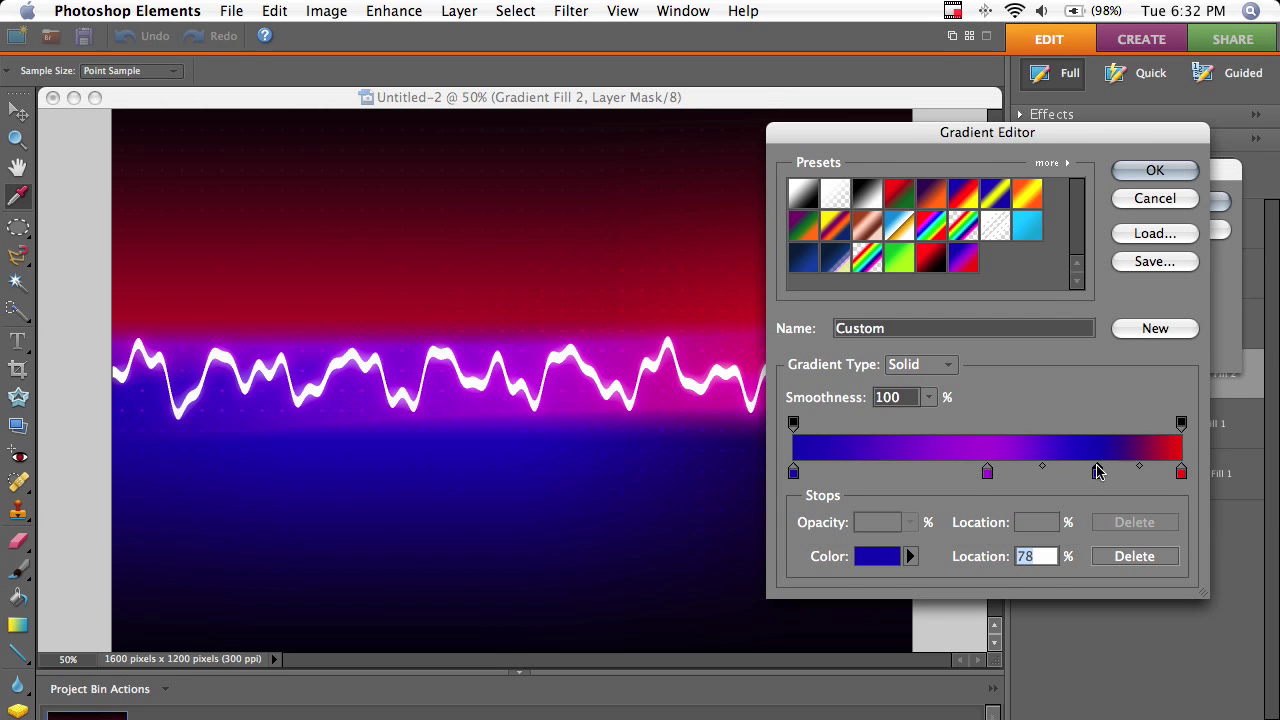
pyautogui.click(1163, 206)
pyautogui.click(1186, 200)
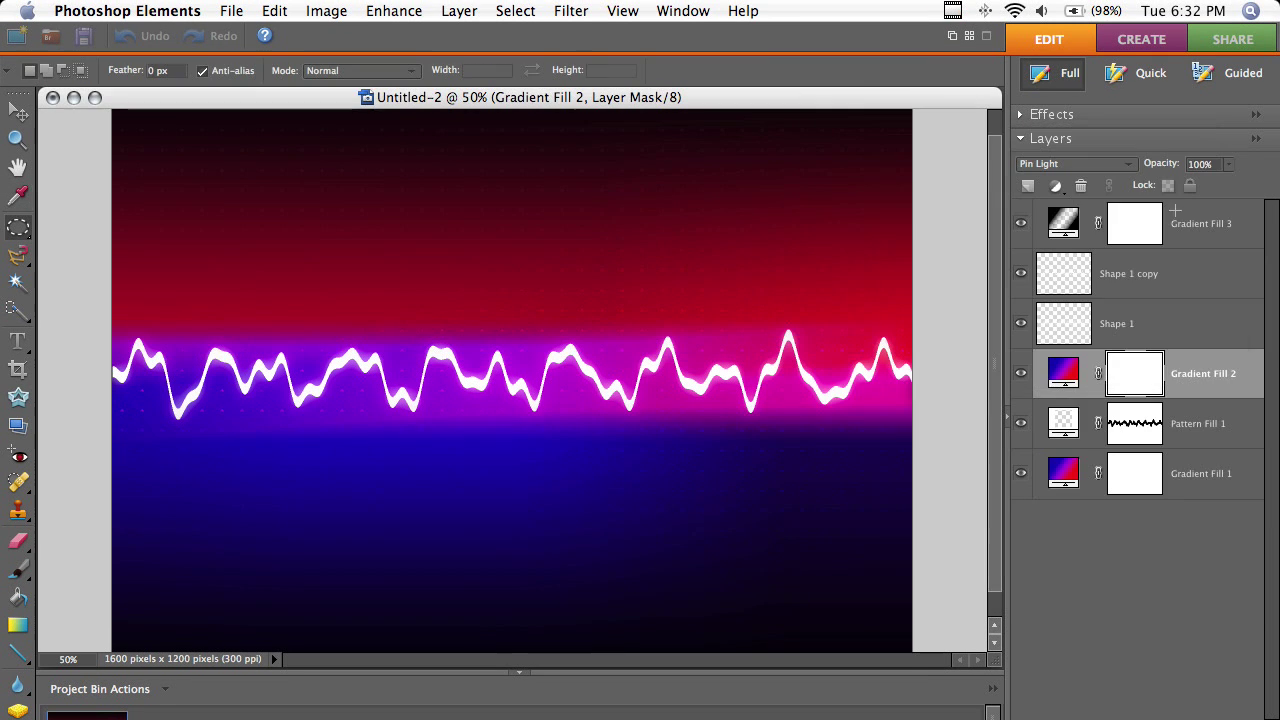